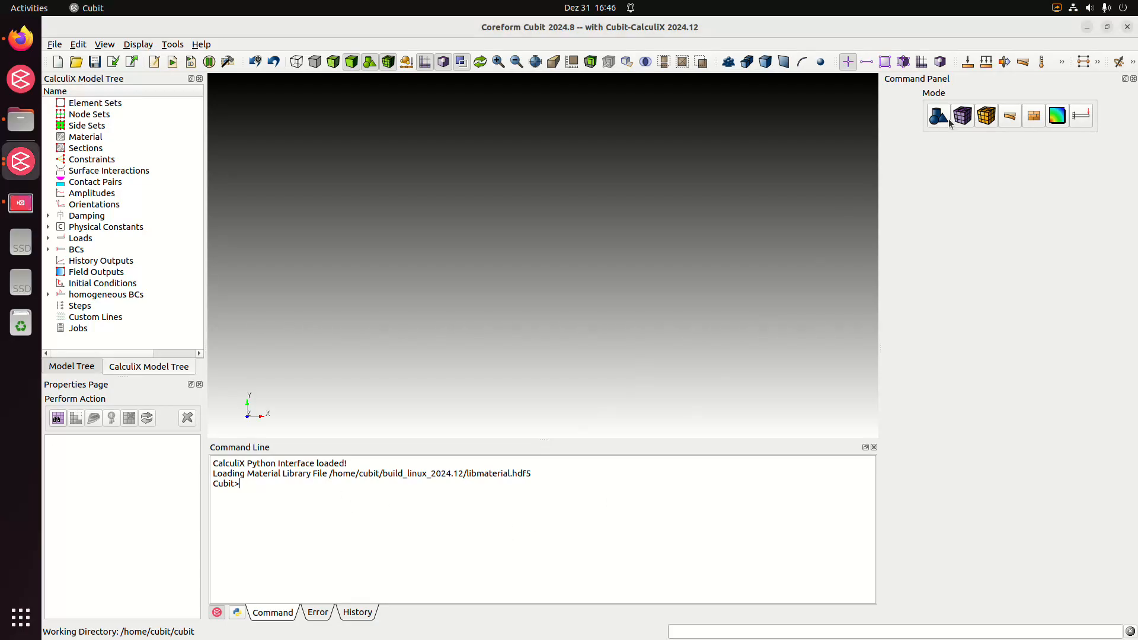
# Create a brick volume with width 2, height 2 and depth 0.1
pyautogui.click(942, 121)
pyautogui.click(943, 159)
pyautogui.click(943, 208)
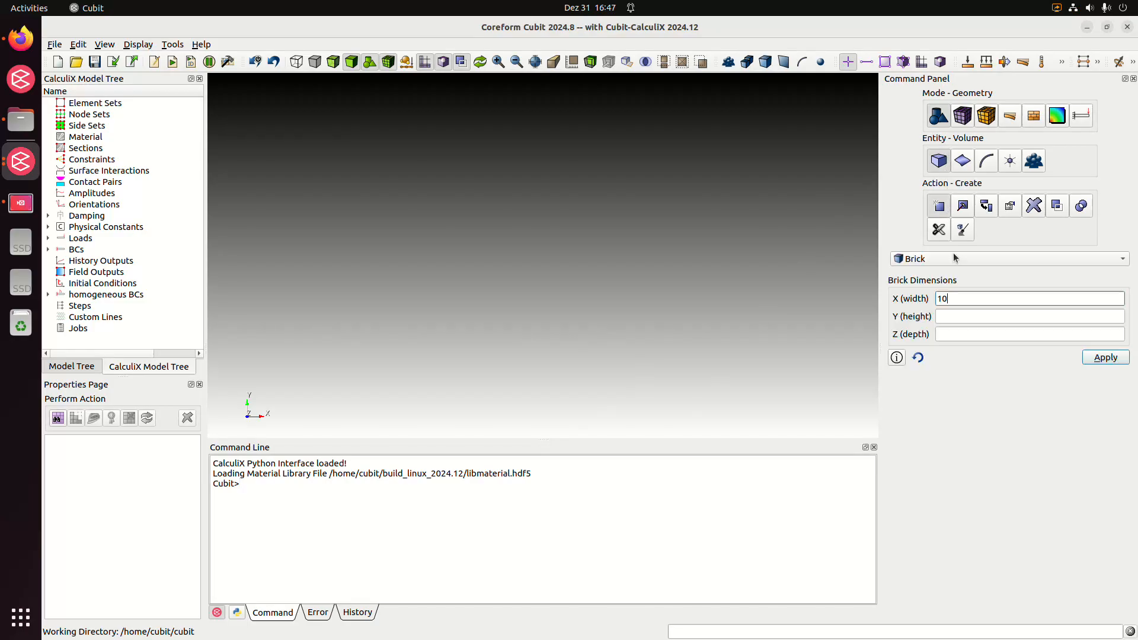
pyautogui.doubleClick(959, 298)
pyautogui.write('2')
pyautogui.click(953, 316)
pyautogui.write('2')
pyautogui.click(965, 335)
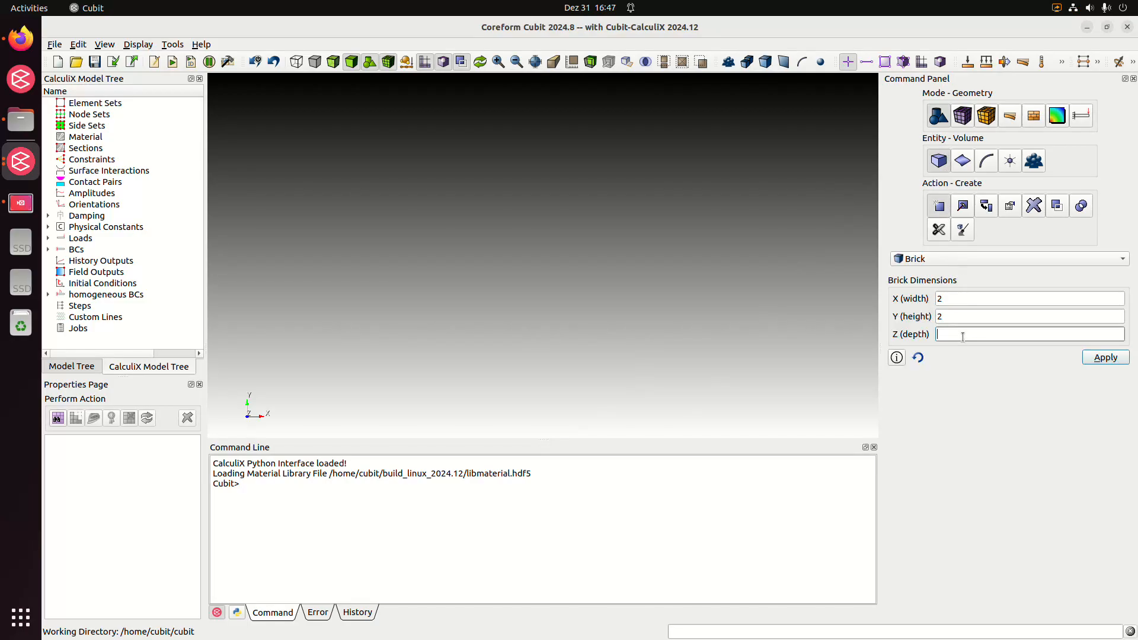
pyautogui.click(1106, 358)
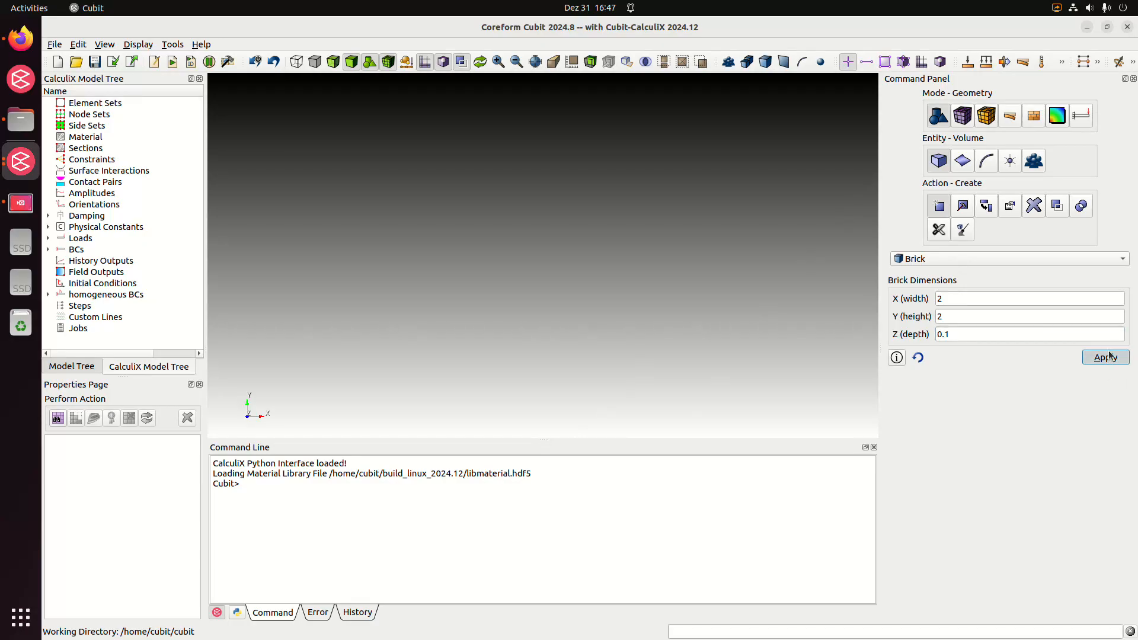
# Set the mesh size of volume 1 to 0.1 and mesh the volume using typed commands
pyautogui.moveTo(469, 374); pyautogui.dragTo(507, 239)
pyautogui.click(424, 549)
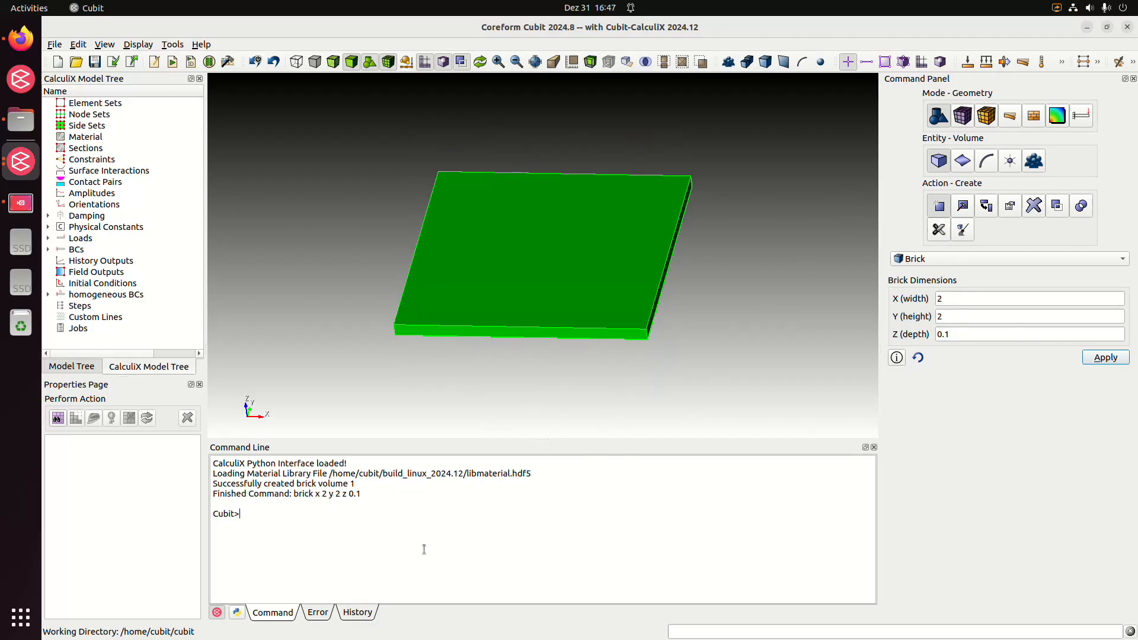
pyautogui.write('vol 1 size 0.1')
pyautogui.press('Return')
pyautogui.write('mesh vol 1')
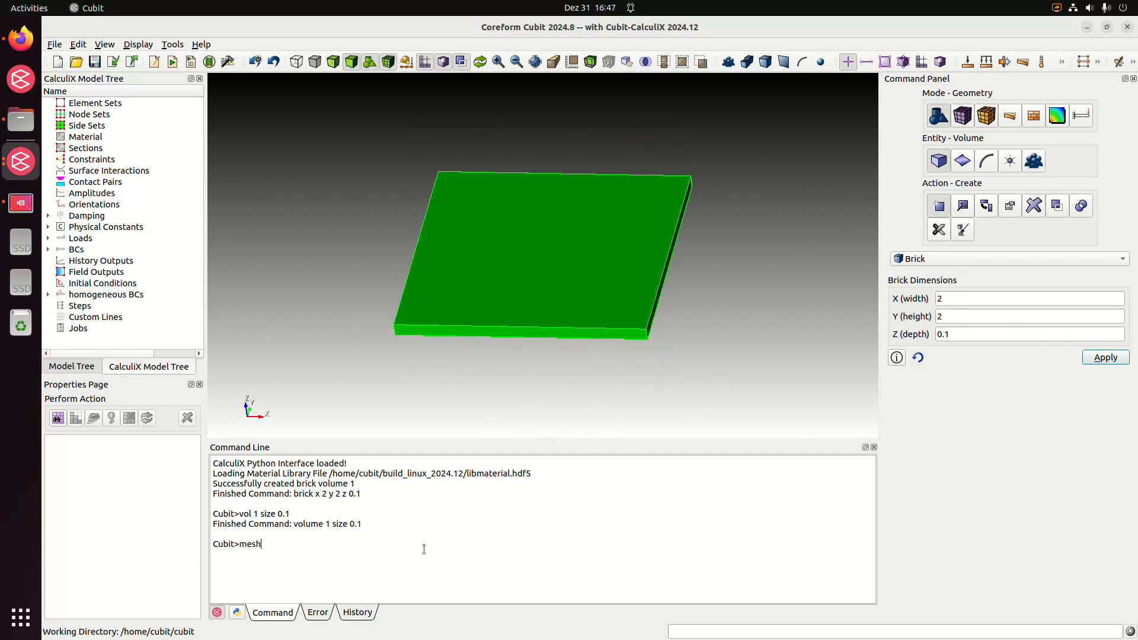
pyautogui.press('Return')
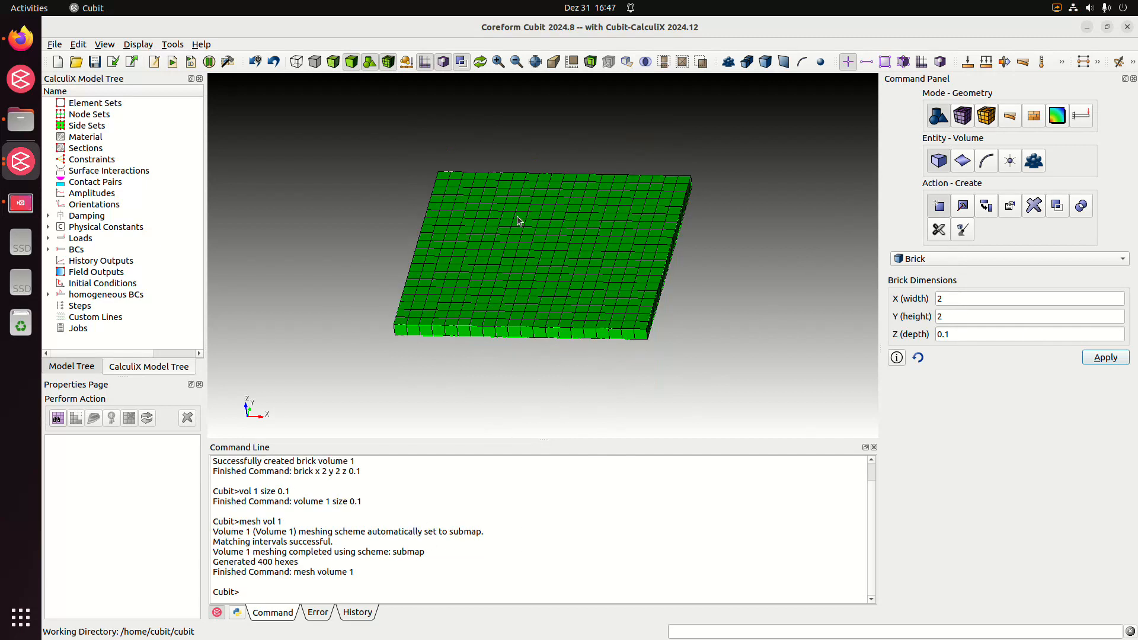
# Create a free vertex by coordinates at X 1, Y 1, Z 1
pyautogui.moveTo(639, 261); pyautogui.dragTo(641, 272, button='middle')
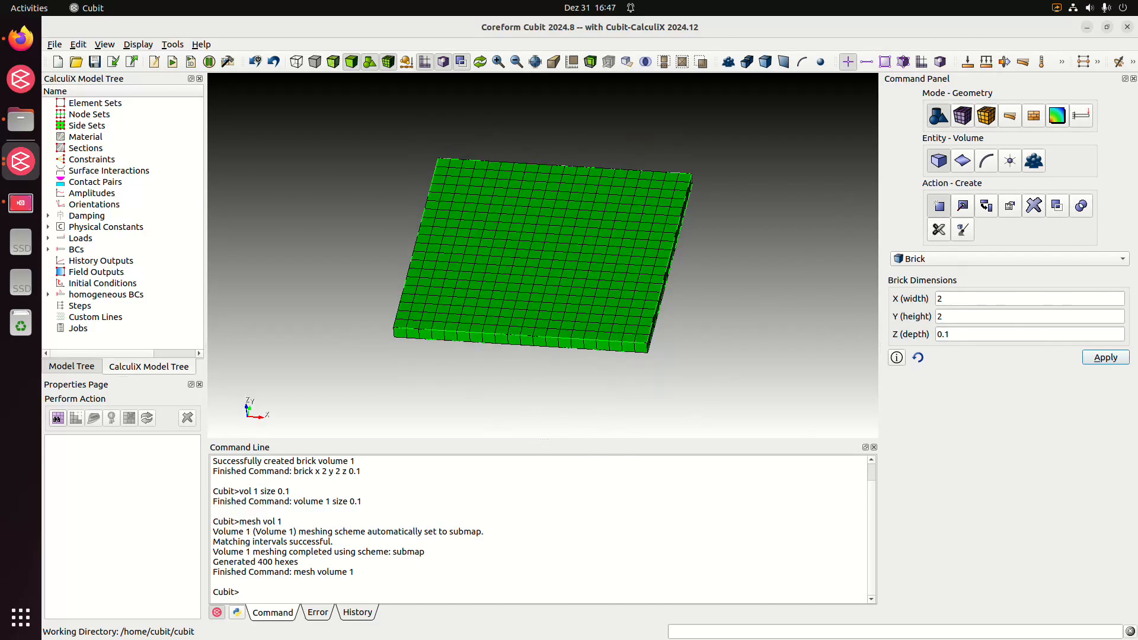
pyautogui.moveTo(623, 354); pyautogui.dragTo(646, 360, button='middle')
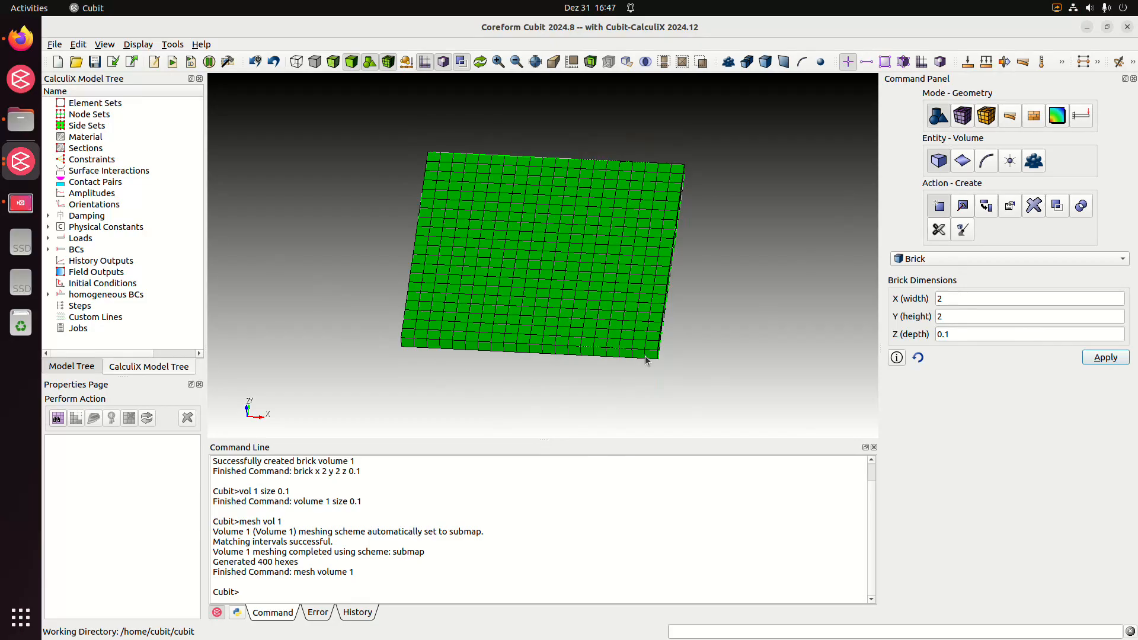
pyautogui.moveTo(696, 317); pyautogui.dragTo(692, 336, button='middle')
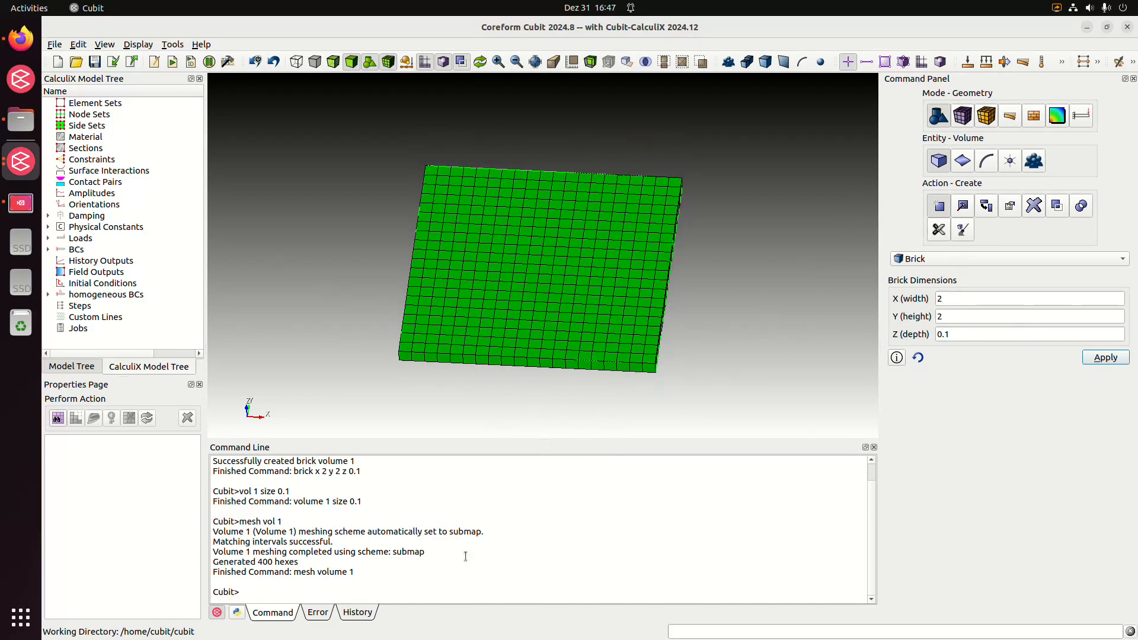
pyautogui.click(1010, 160)
pyautogui.click(948, 209)
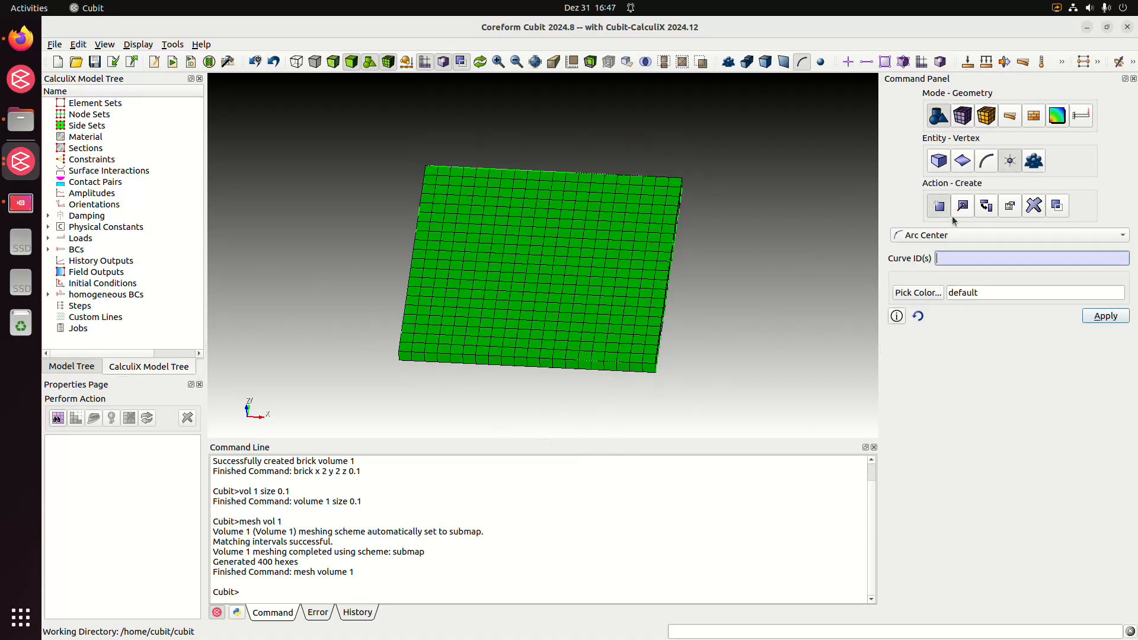
pyautogui.click(959, 237)
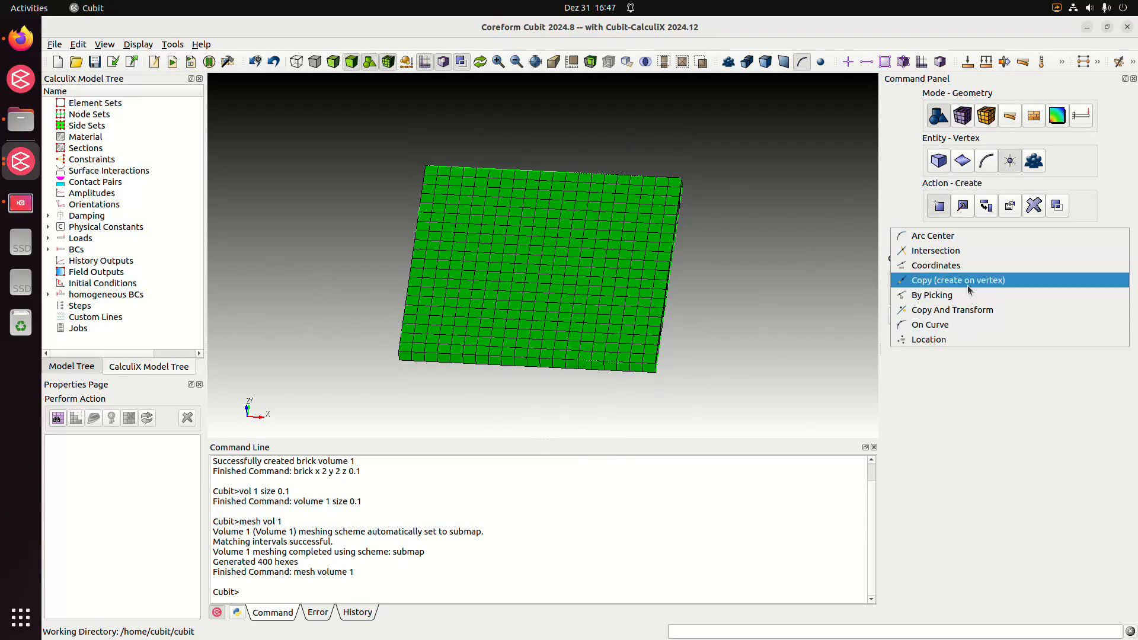
pyautogui.click(980, 265)
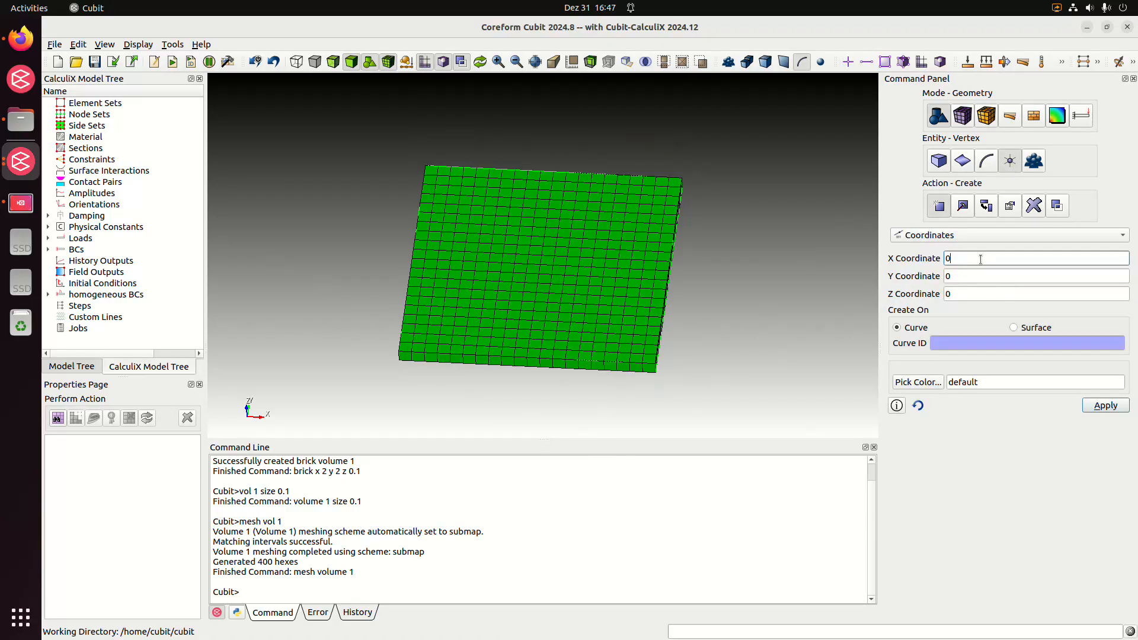
pyautogui.moveTo(981, 259); pyautogui.dragTo(940, 264)
pyautogui.write('1')
pyautogui.press('Tab')
pyautogui.write('1')
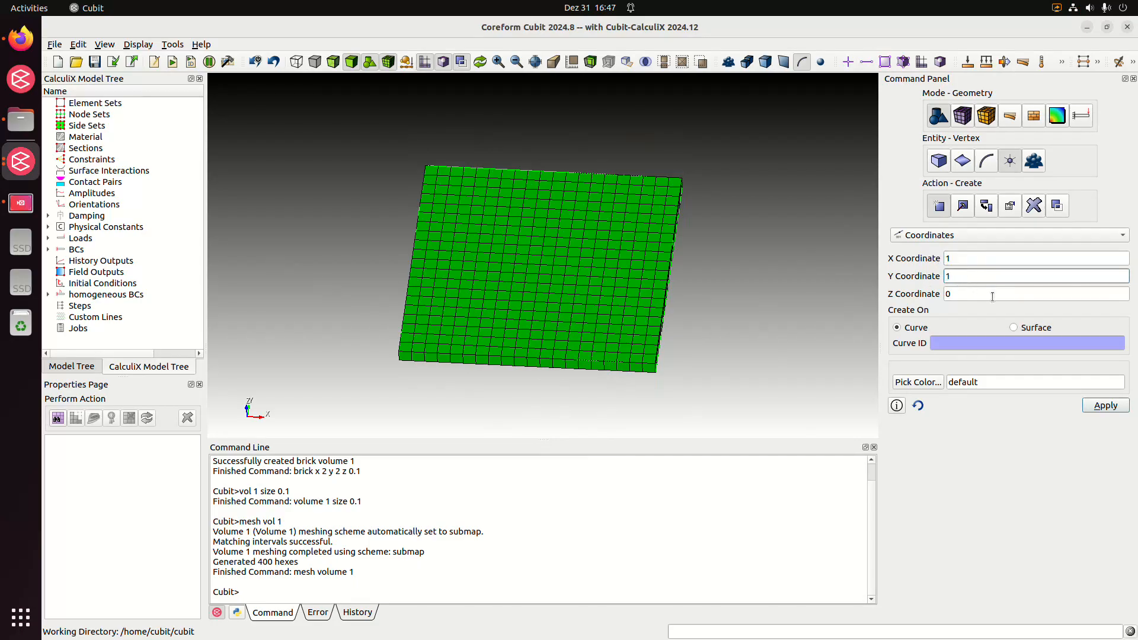
pyautogui.press('Tab')
pyautogui.write('1')
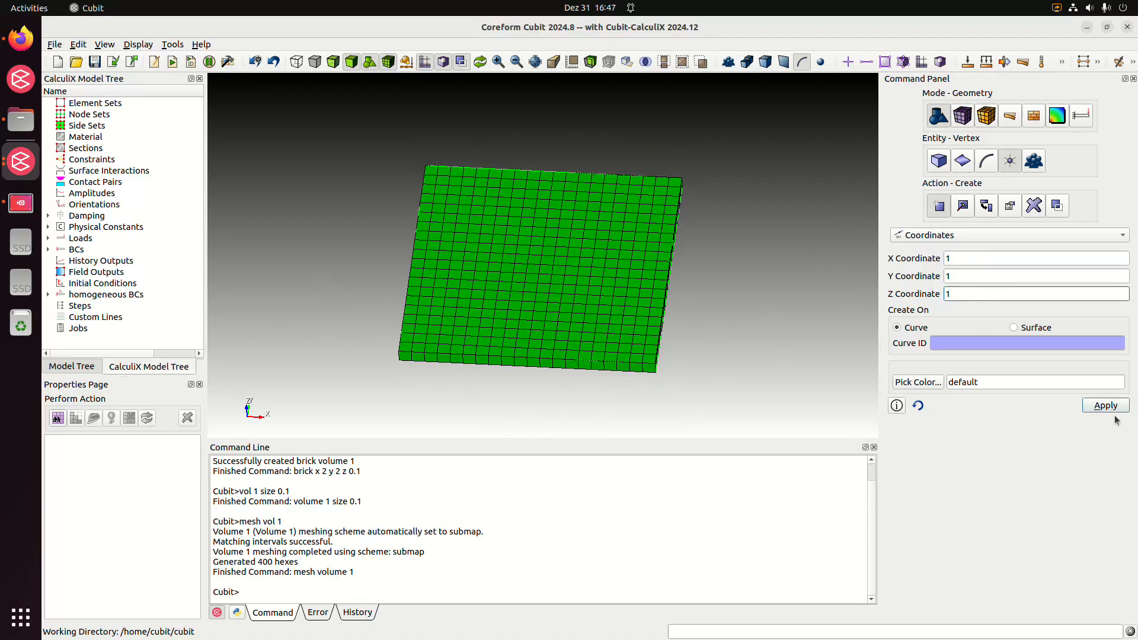
pyautogui.click(1108, 409)
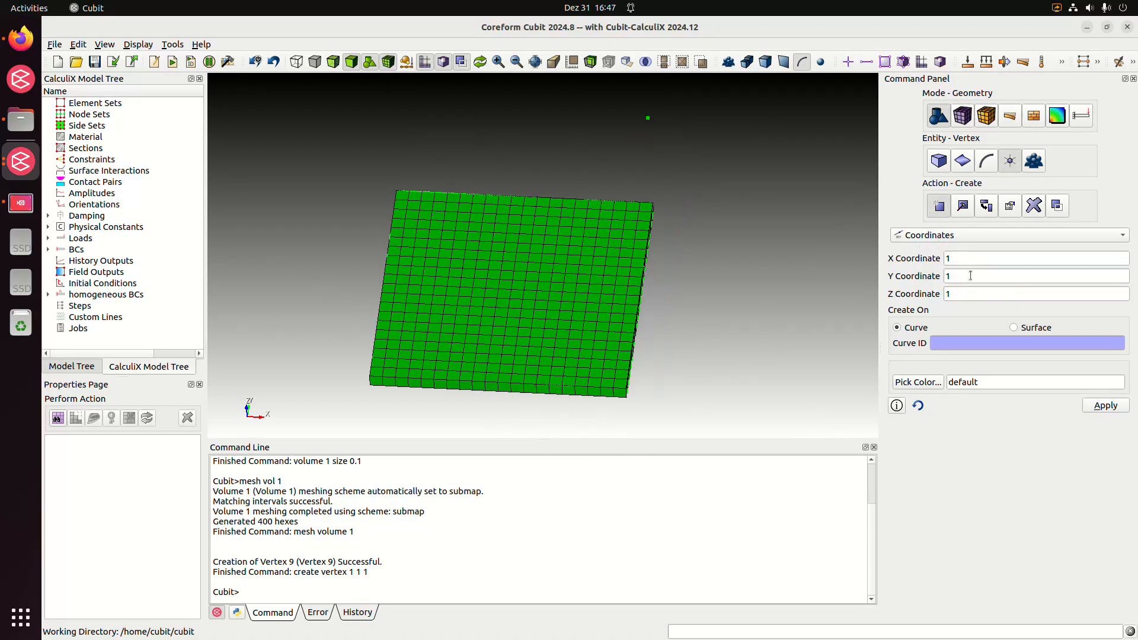
# Create two more vertices at coordinates (0.5, 1, 1) and (0.5, 0.5, 1)
pyautogui.doubleClick(952, 259)
pyautogui.write('0')
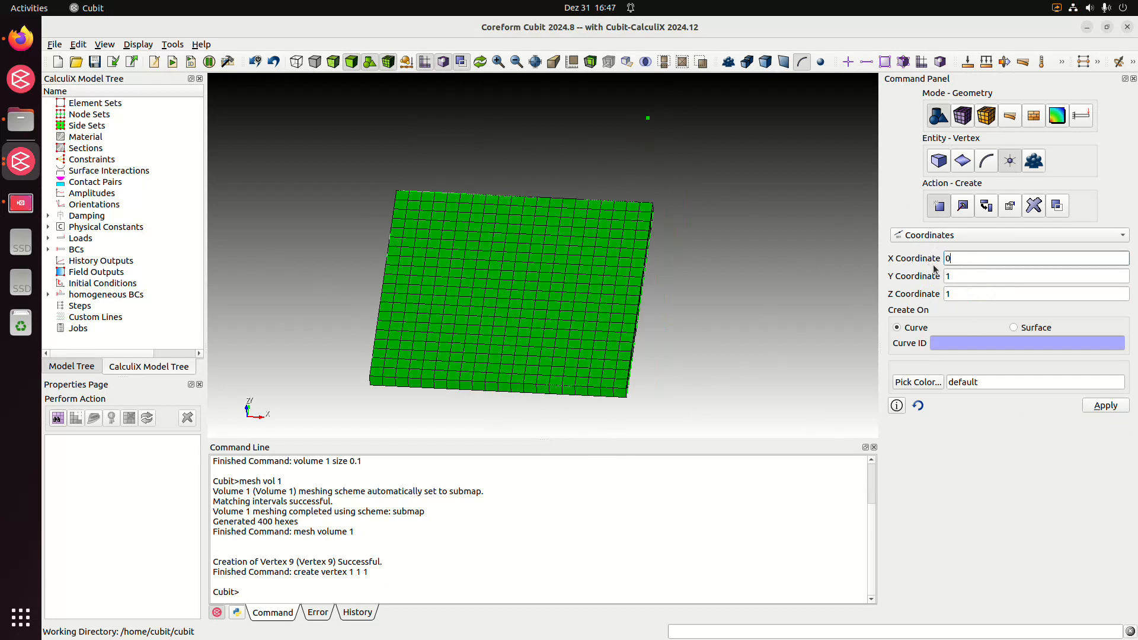
pyautogui.write('.5')
pyautogui.click(1106, 406)
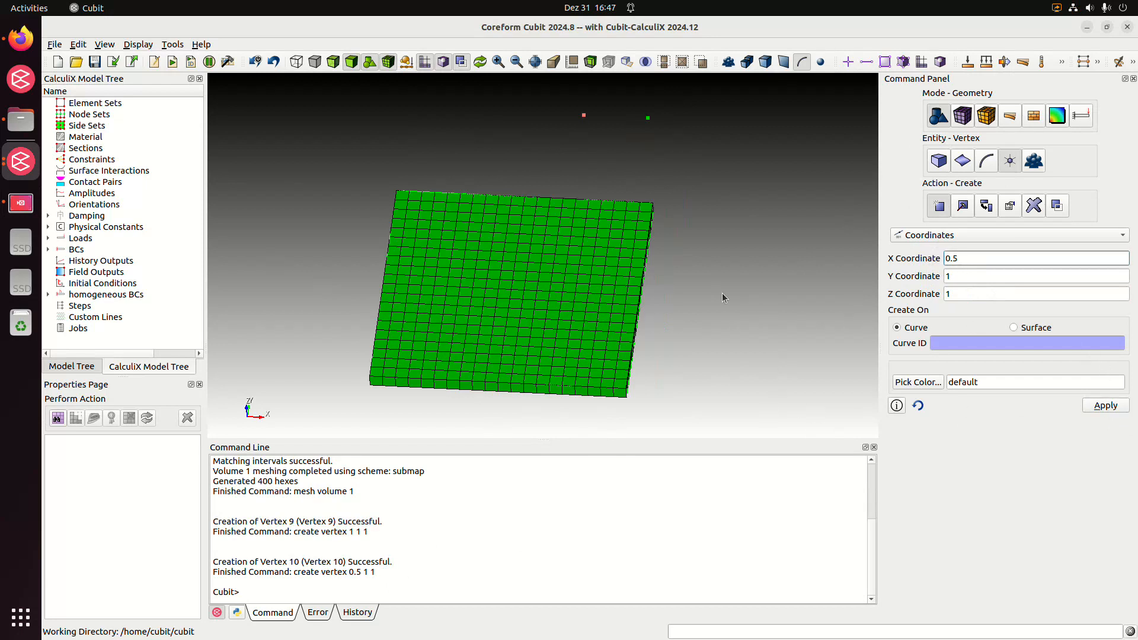
pyautogui.doubleClick(982, 277)
pyautogui.write('0.5')
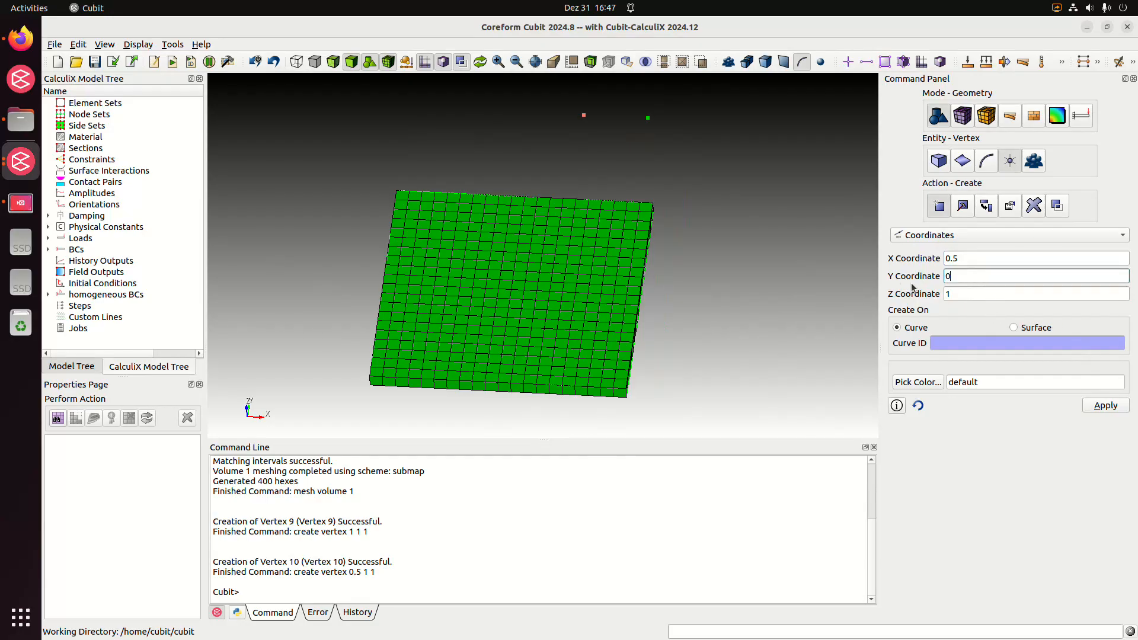
pyautogui.click(1106, 406)
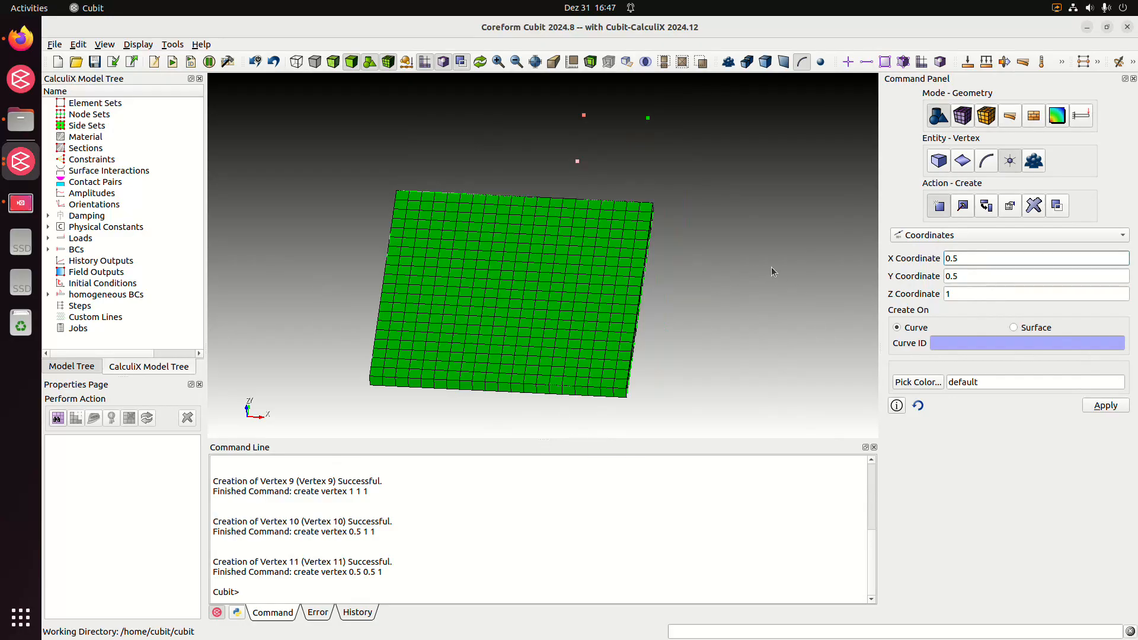
# Add vertices at coordinates (0, 0.5, 1) and (0, 0, 1)
pyautogui.doubleClick(974, 261)
pyautogui.write('0')
pyautogui.click(1096, 408)
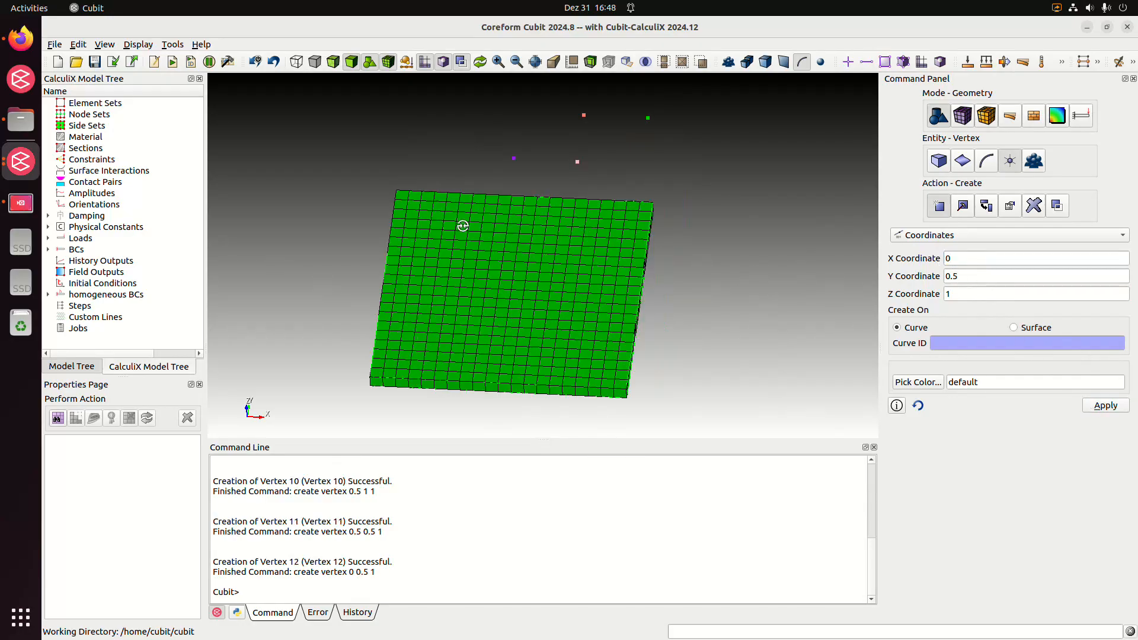
pyautogui.moveTo(463, 224); pyautogui.dragTo(452, 236)
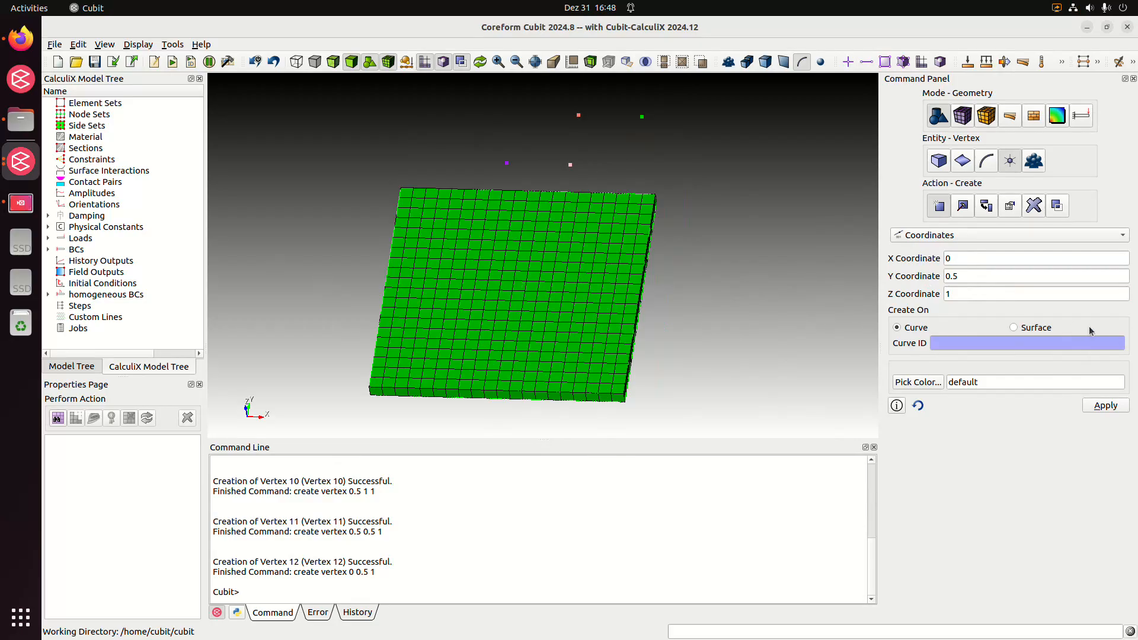
pyautogui.doubleClick(996, 276)
pyautogui.write('0')
pyautogui.click(1121, 408)
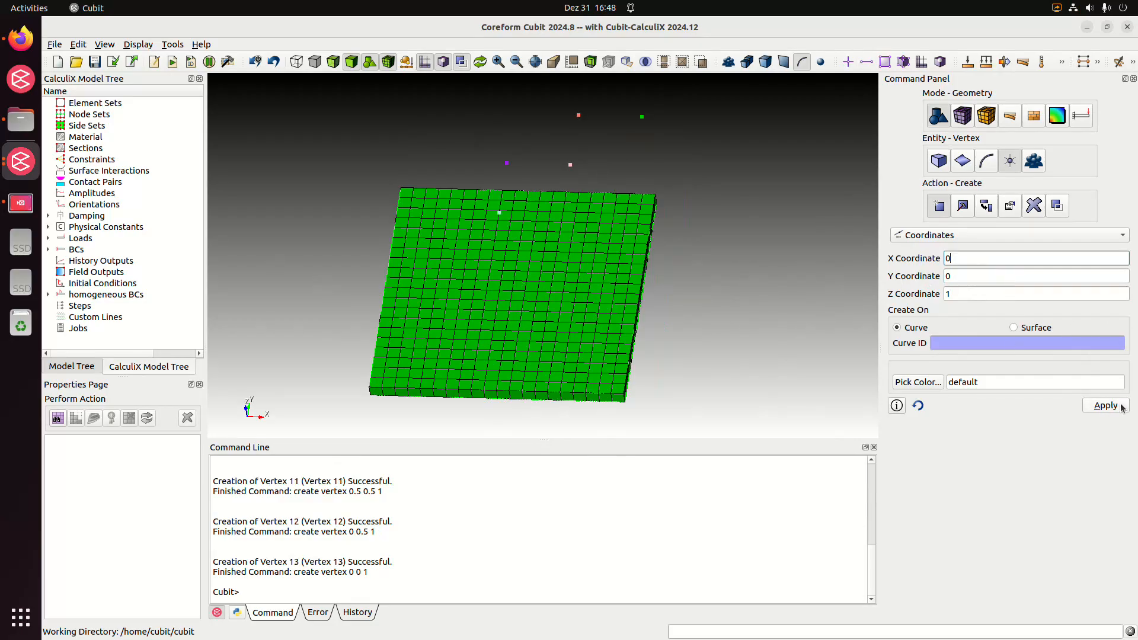
# Add vertices at coordinates (-0.5, 0, 1) and (-0.5, -0.5, 1)
pyautogui.click(964, 262)
pyautogui.write('-0.5')
pyautogui.click(1088, 410)
pyautogui.moveTo(977, 261); pyautogui.dragTo(932, 266)
pyautogui.press('Tab')
pyautogui.write('-0.5')
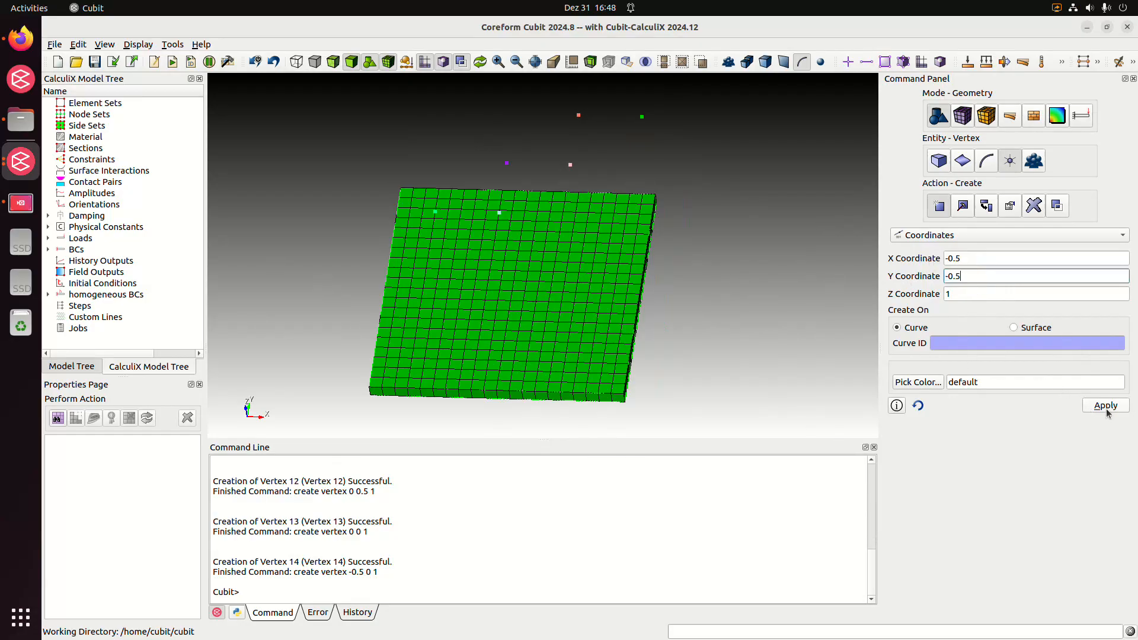
pyautogui.click(1105, 405)
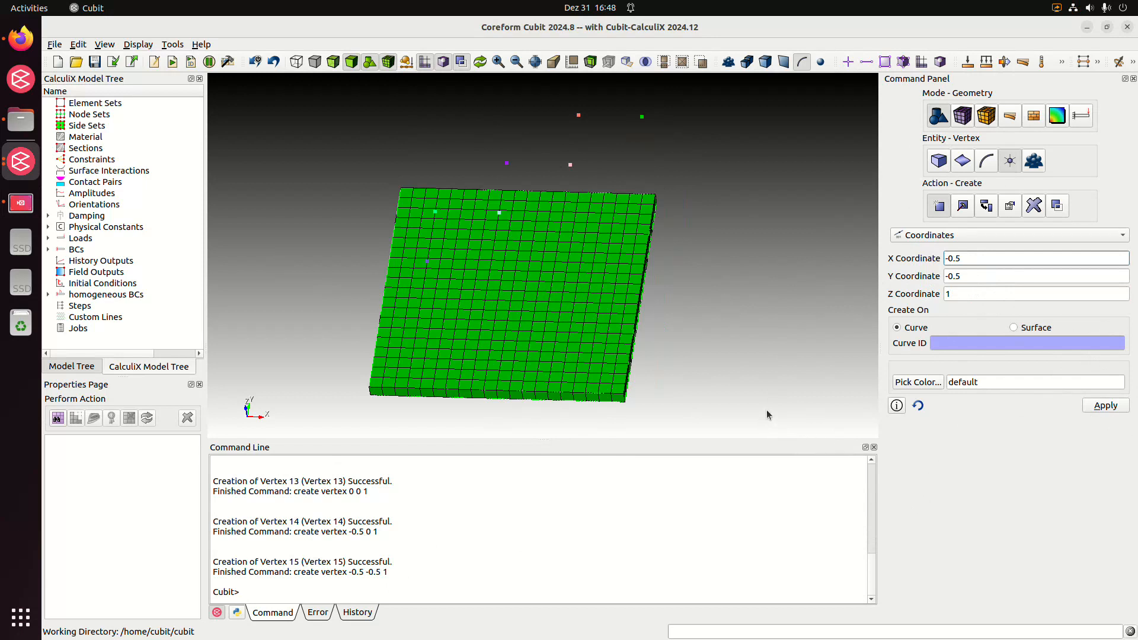
# Add a vertex at coordinates (-1, -0.5, 1), keeping the current Y and Z values
pyautogui.click(976, 261)
pyautogui.press('BackSpace')
pyautogui.press('BackSpace')
pyautogui.write('1')
pyautogui.click(1106, 406)
# Create a spline curve through the vertices "all with is_free", deleting the internal vertices
pyautogui.moveTo(675, 272)
pyautogui.mouseDown(button='middle')
pyautogui.moveTo(680, 312)
pyautogui.moveTo(674, 282)
pyautogui.mouseUp(button='middle')
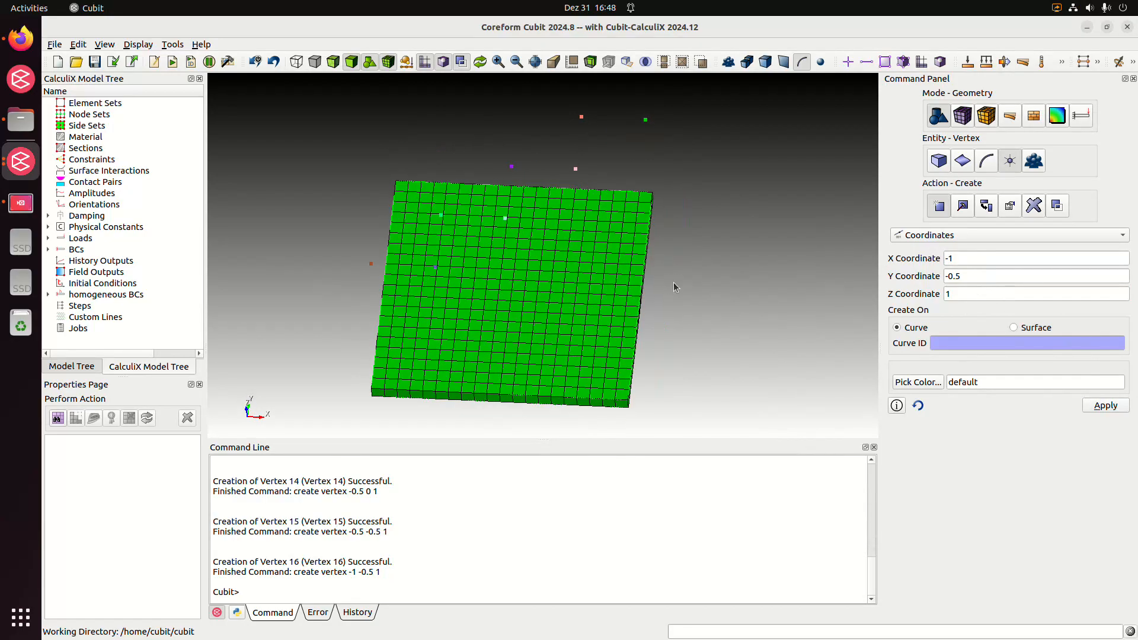
pyautogui.click(987, 159)
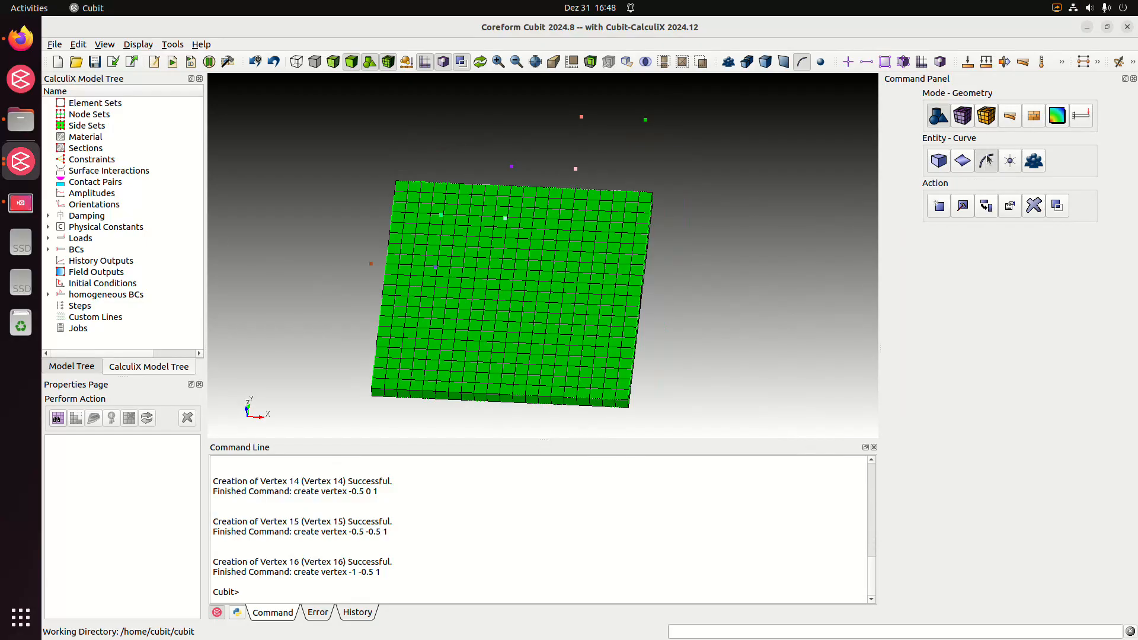
pyautogui.click(941, 204)
pyautogui.click(958, 237)
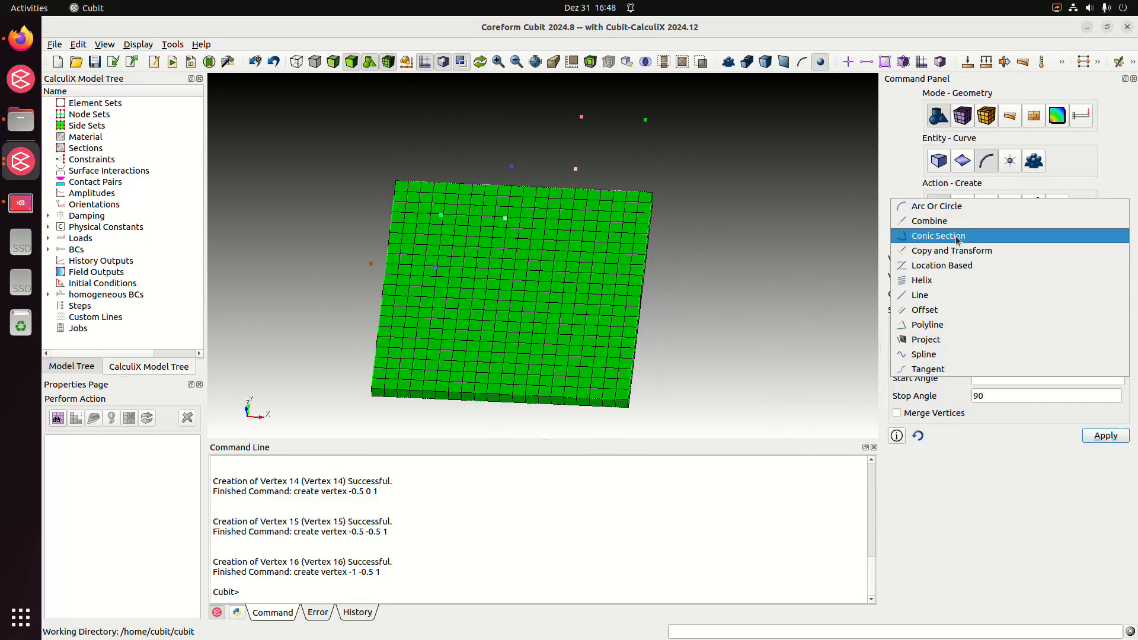
pyautogui.click(960, 354)
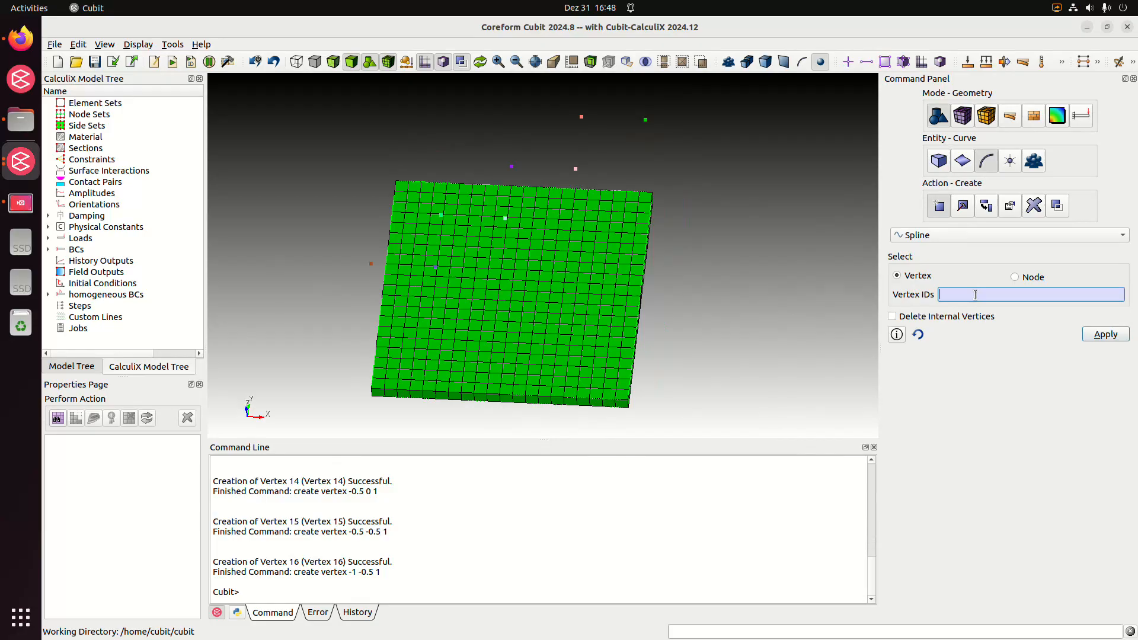
pyautogui.write('as')
pyautogui.write(' w')
pyautogui.write('ith is_free')
pyautogui.click(970, 320)
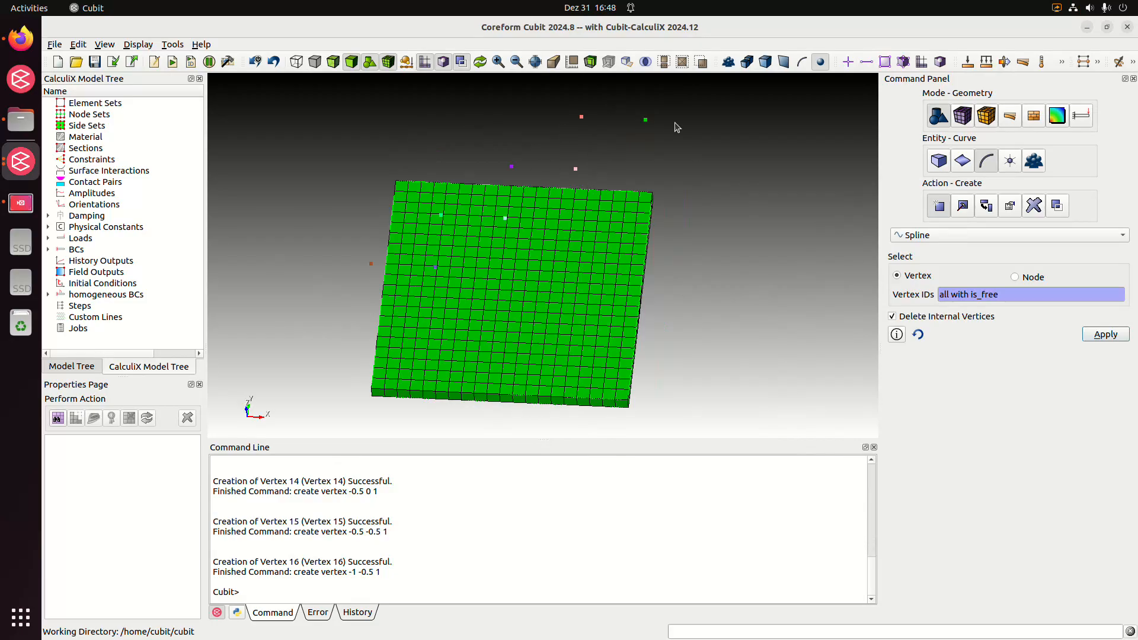
pyautogui.click(1094, 339)
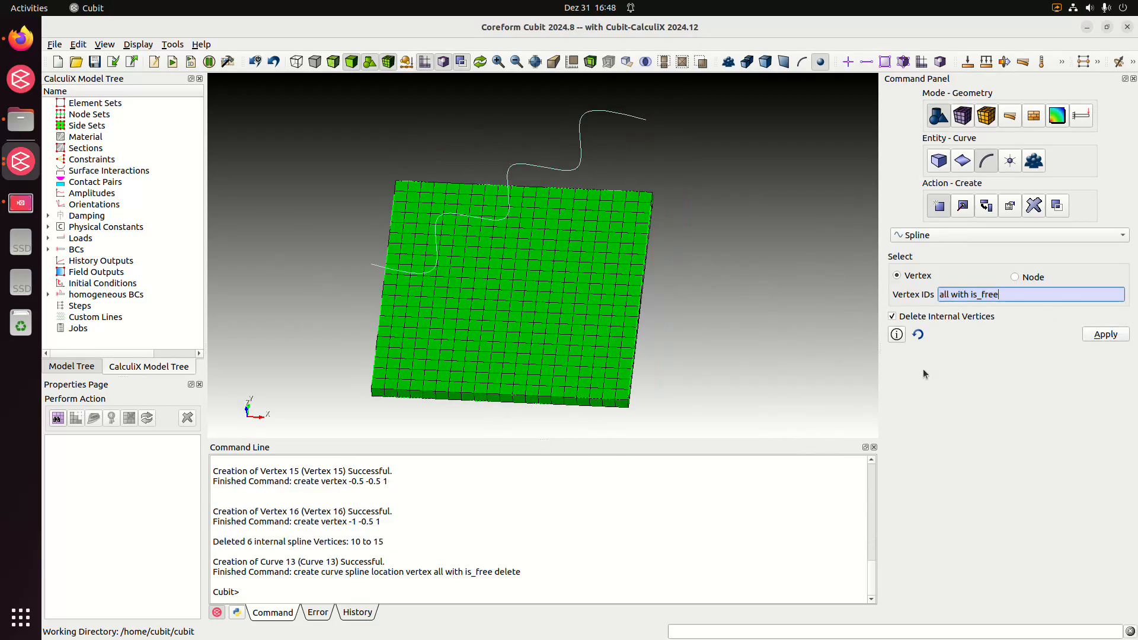
# Select the spline curve above the plate, mesh it, and clear the selection
pyautogui.moveTo(460, 285)
pyautogui.mouseDown(button='middle')
pyautogui.moveTo(412, 267)
pyautogui.moveTo(493, 319)
pyautogui.moveTo(483, 300)
pyautogui.moveTo(451, 300)
pyautogui.mouseUp(button='middle')
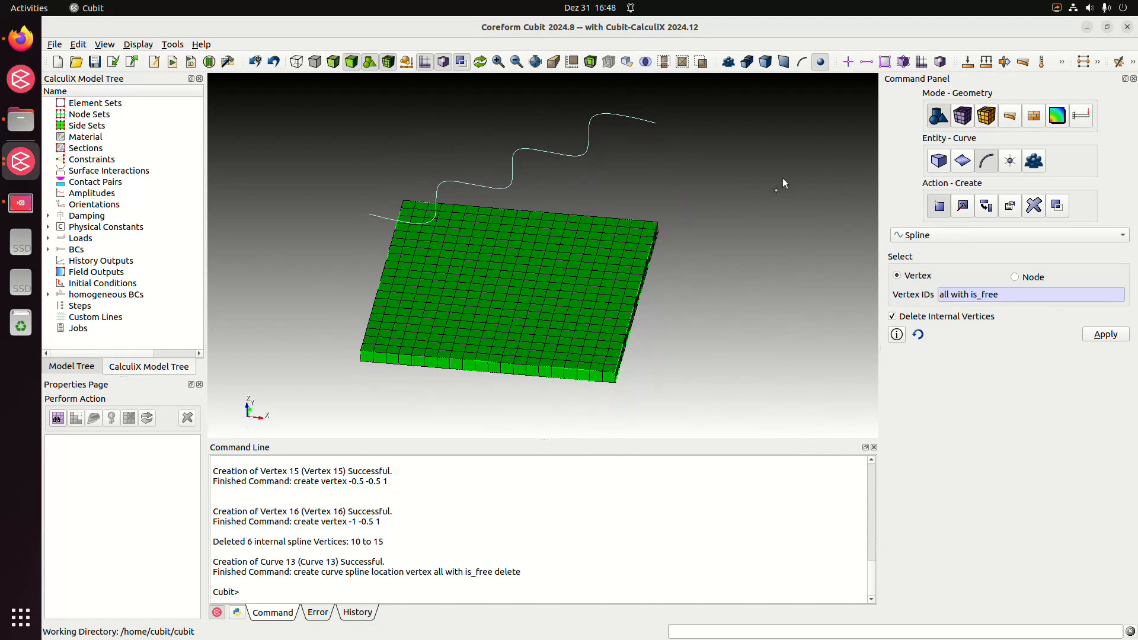
pyautogui.click(802, 62)
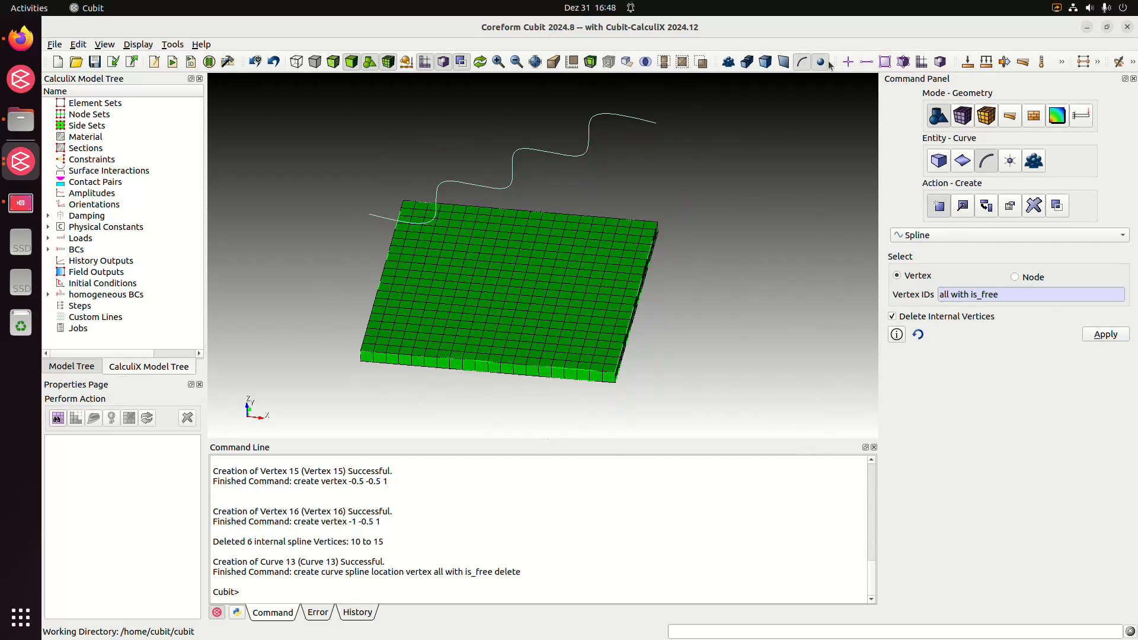
pyautogui.click(514, 158)
pyautogui.moveTo(674, 211); pyautogui.dragTo(680, 209, button='middle')
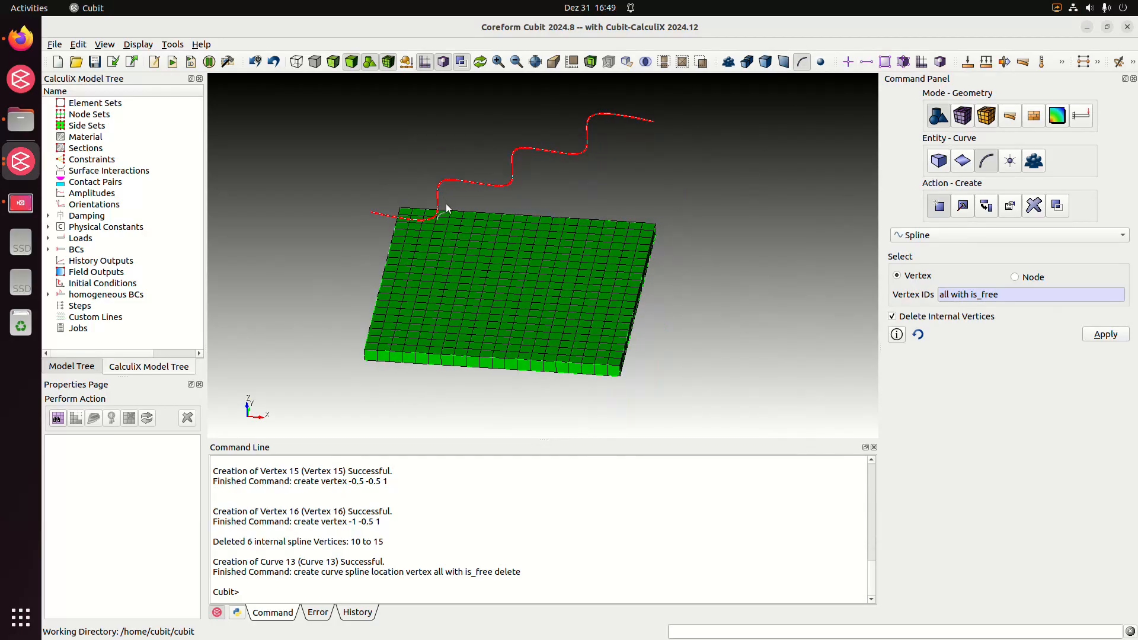
pyautogui.click(411, 263)
pyautogui.click(512, 184)
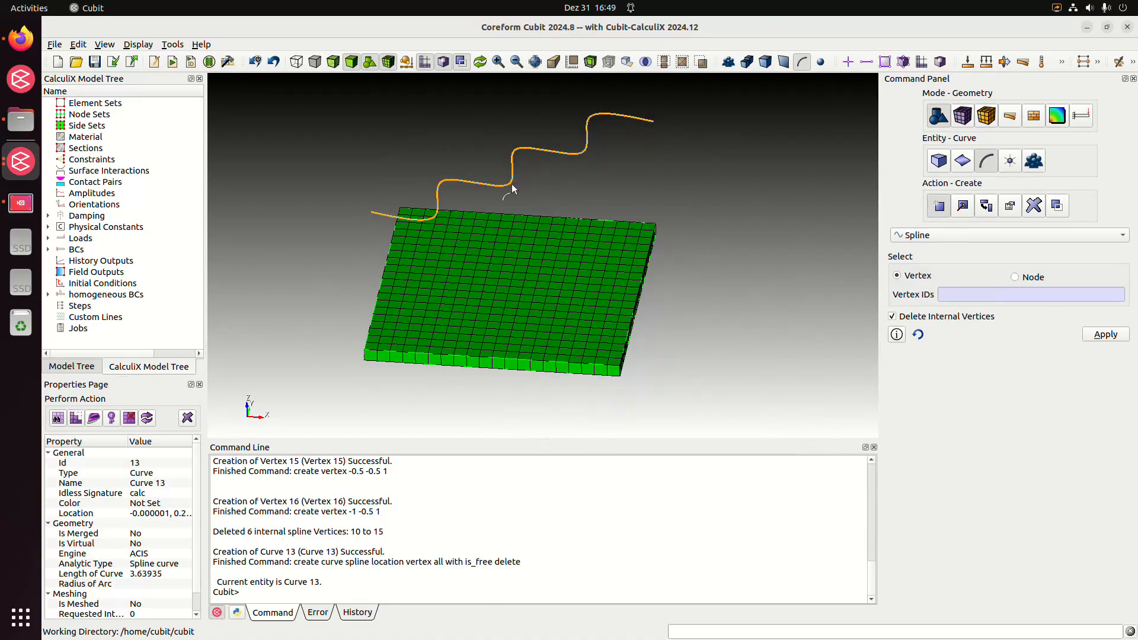
pyautogui.rightClick(512, 185)
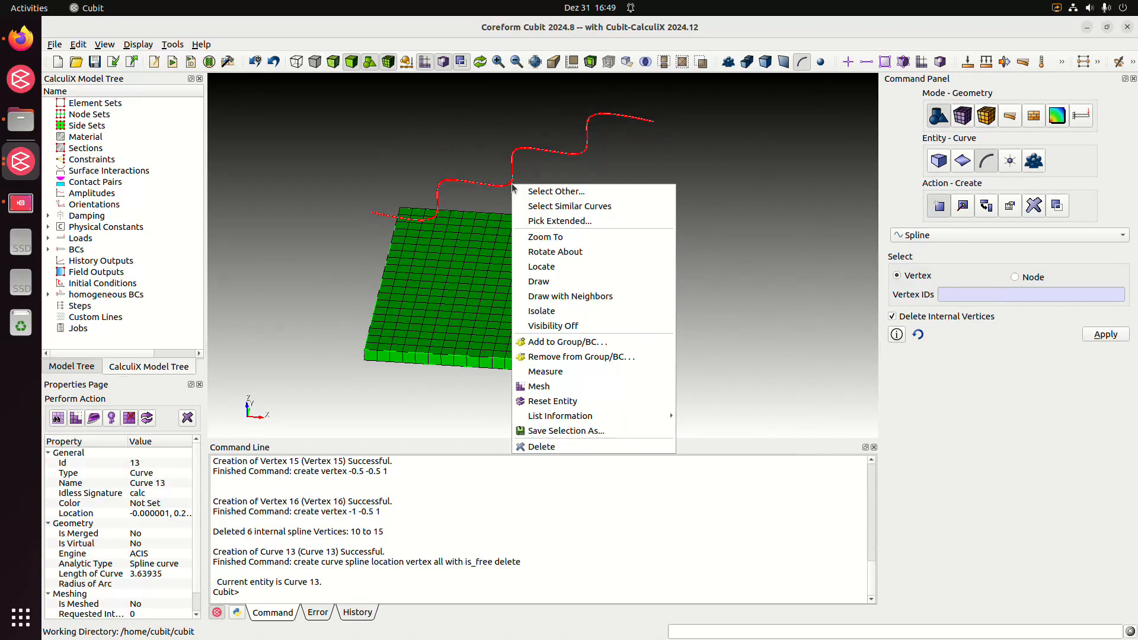
pyautogui.click(601, 382)
pyautogui.moveTo(601, 382); pyautogui.dragTo(680, 243, button='middle')
pyautogui.click(702, 314)
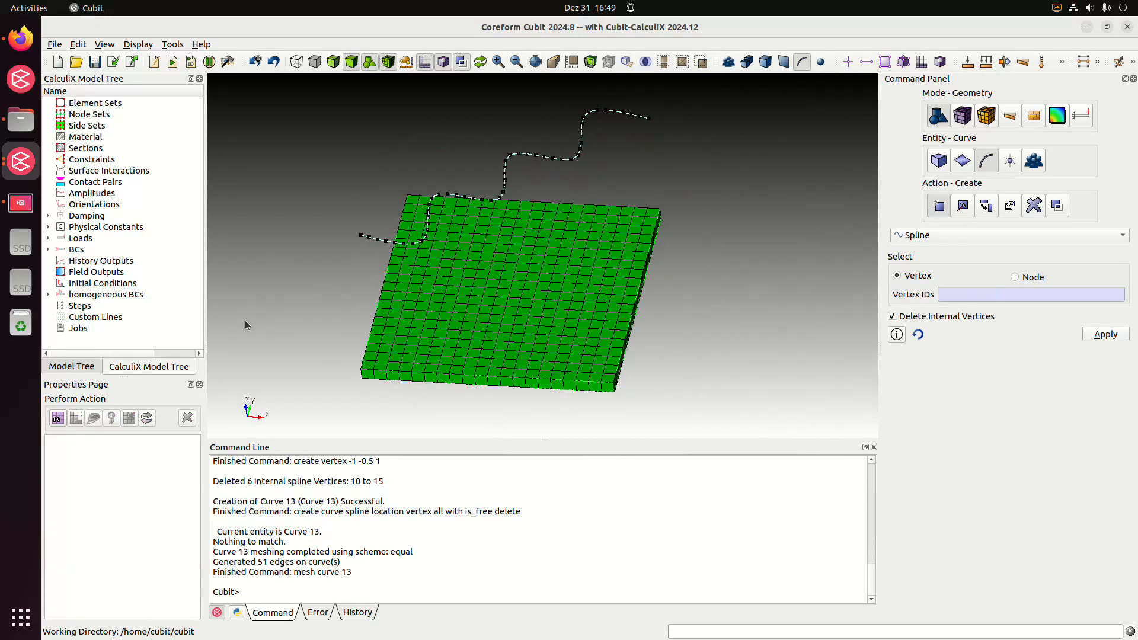
# Add volume 1, the plate, to block 1 with the command "block 1 add vol 1"
pyautogui.click(350, 597)
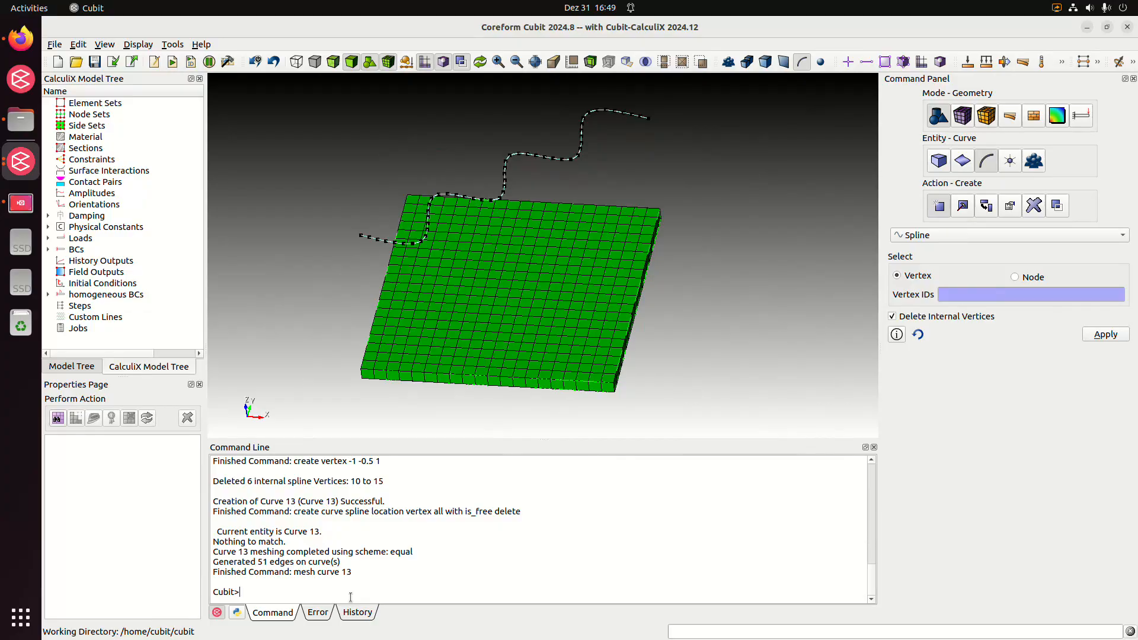
pyautogui.write('block 1 add vol 1')
pyautogui.press('Return')
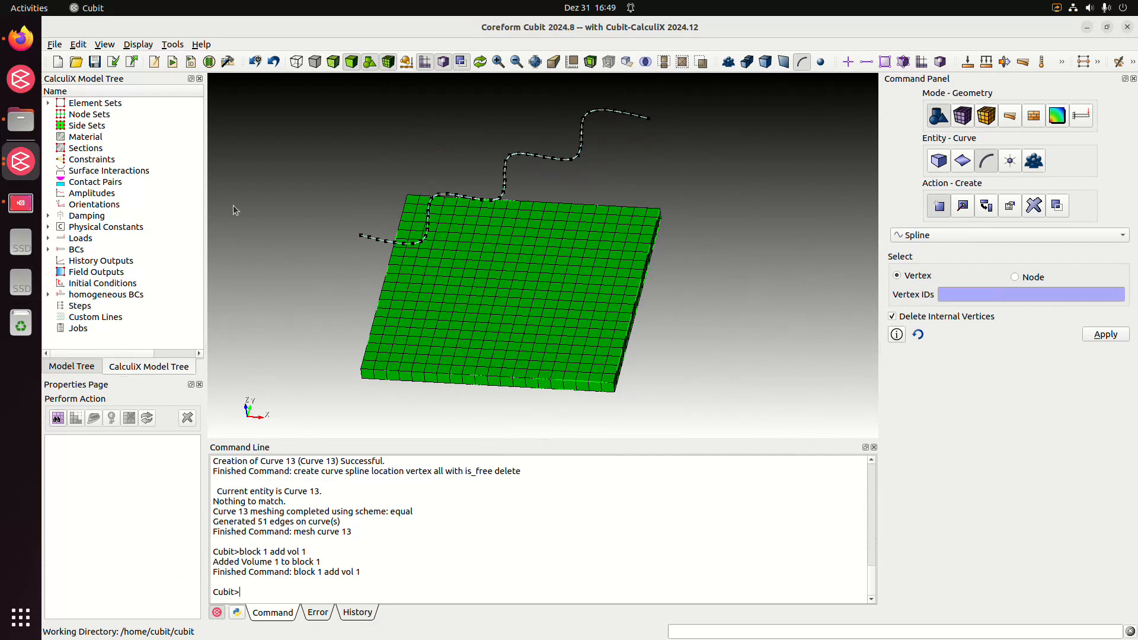
# Create a new CalculiX material named "steel" and select it for editing
pyautogui.click(106, 140)
pyautogui.doubleClick(107, 142)
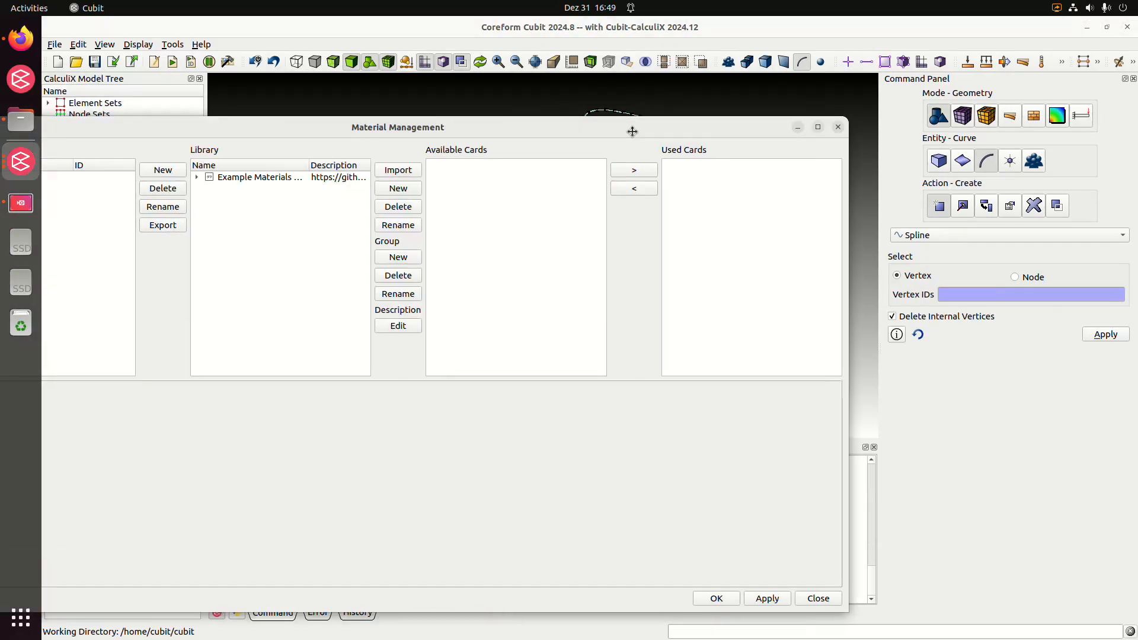
pyautogui.moveTo(631, 127); pyautogui.dragTo(784, 113)
pyautogui.click(315, 152)
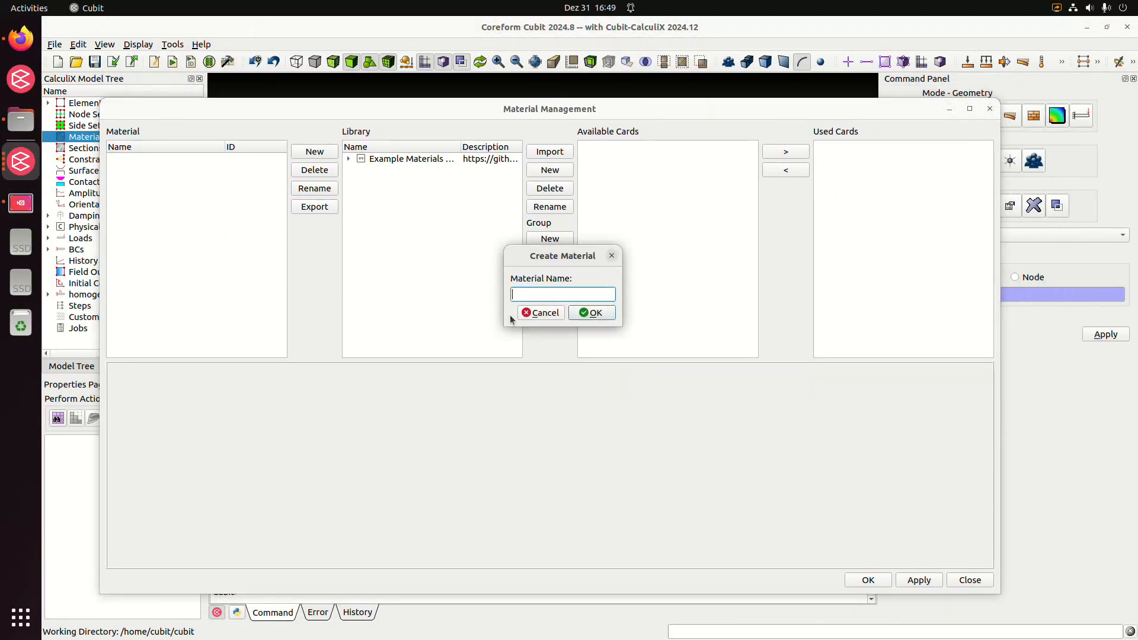
pyautogui.write('steel')
pyautogui.press('Return')
pyautogui.click(228, 160)
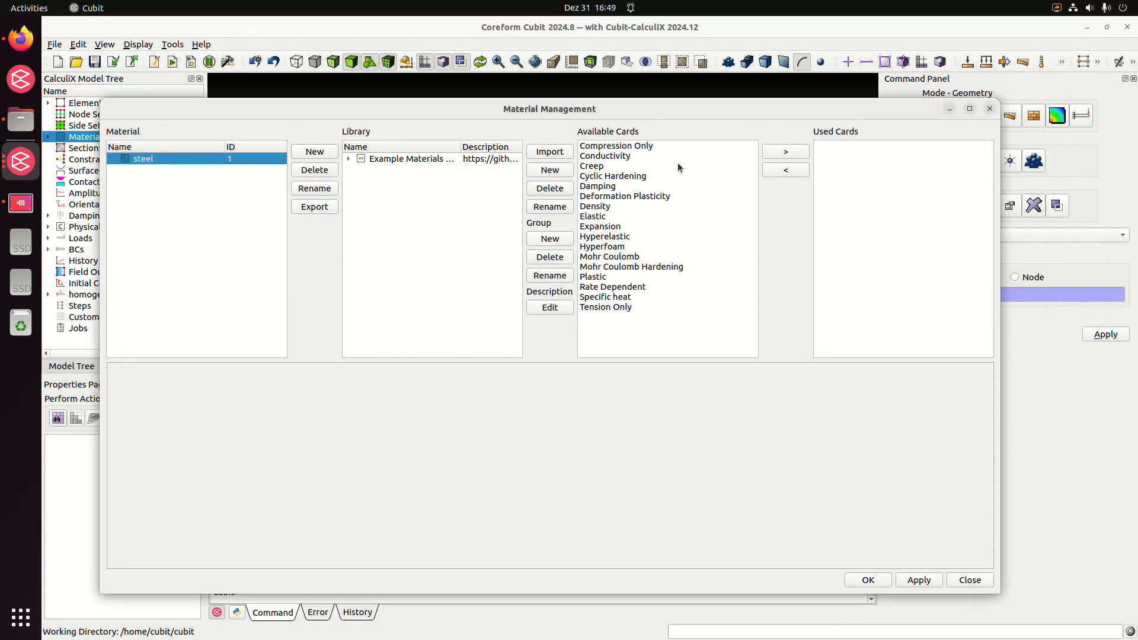
# Give the steel material an isotropic Elastic card with Young's modulus 210000 and Poisson's ratio 0.3
pyautogui.click(593, 216)
pyautogui.click(785, 151)
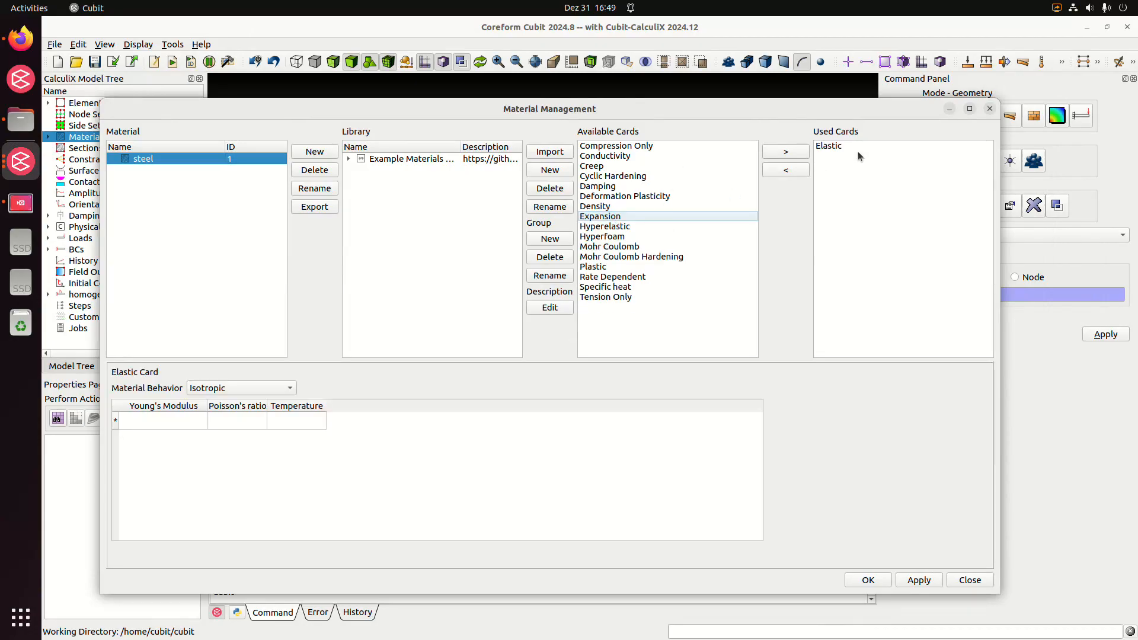
pyautogui.click(186, 420)
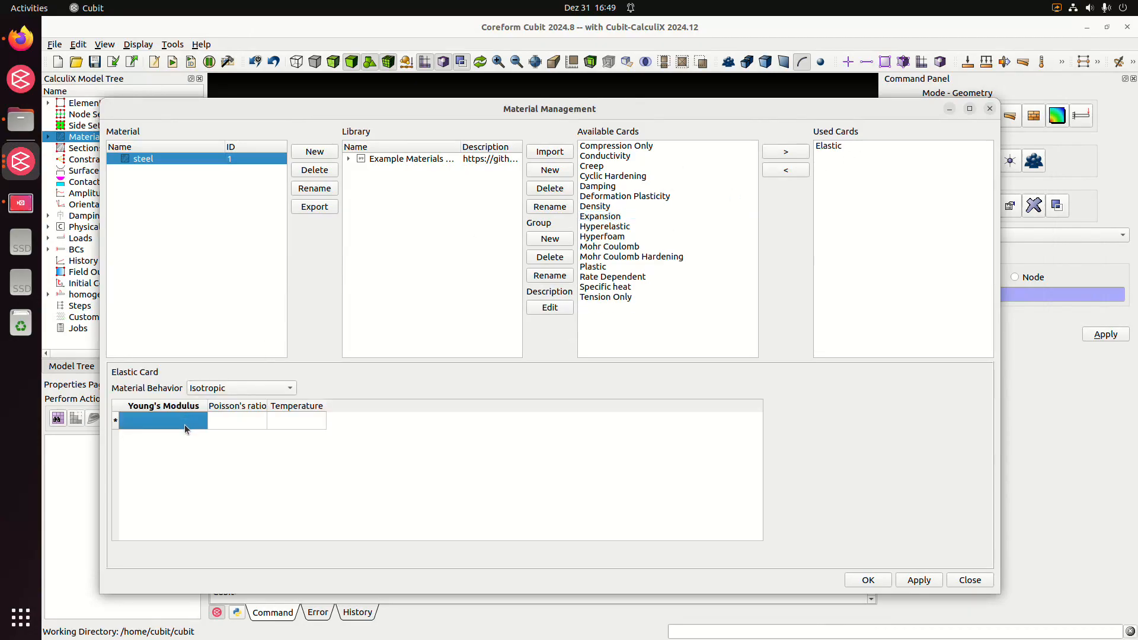
pyautogui.write('21')
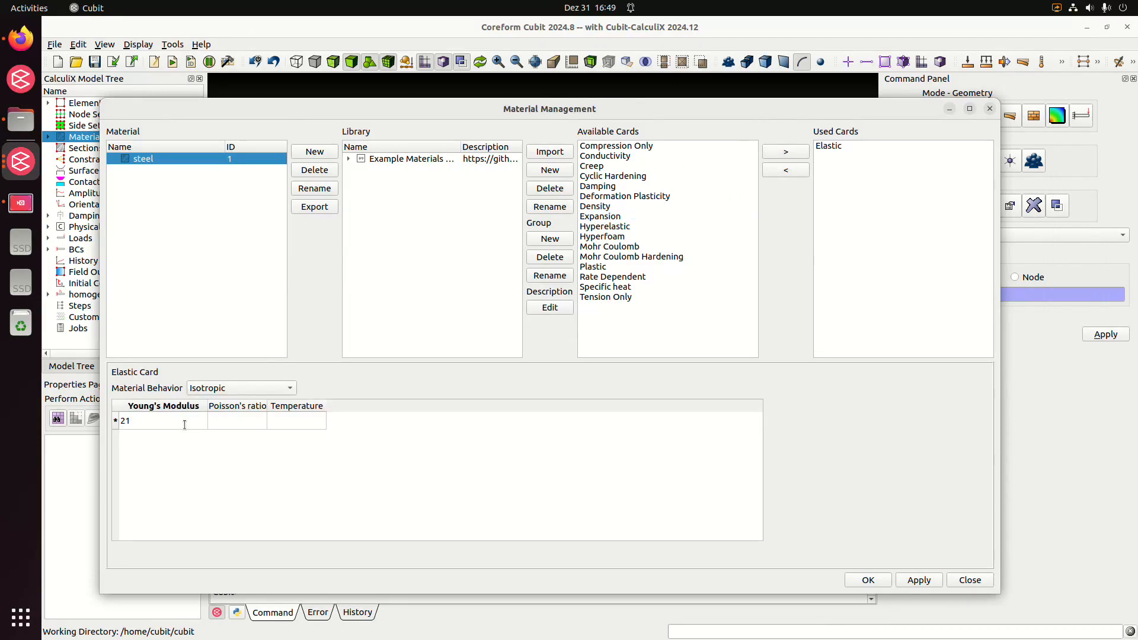
pyautogui.write('0000')
pyautogui.click(225, 422)
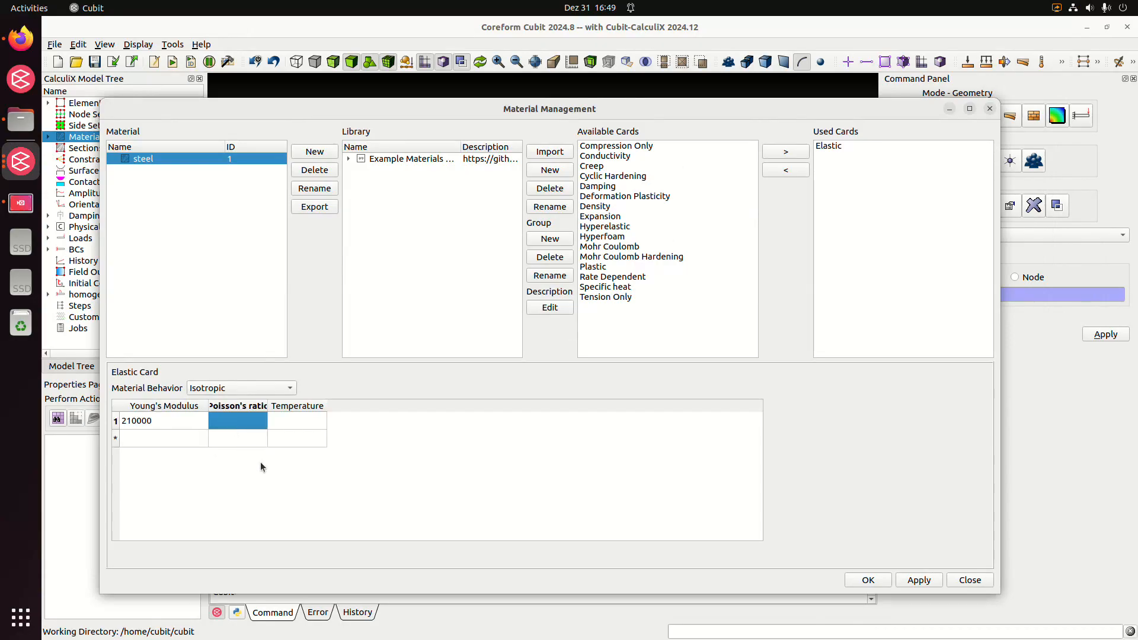
pyautogui.write('0.3')
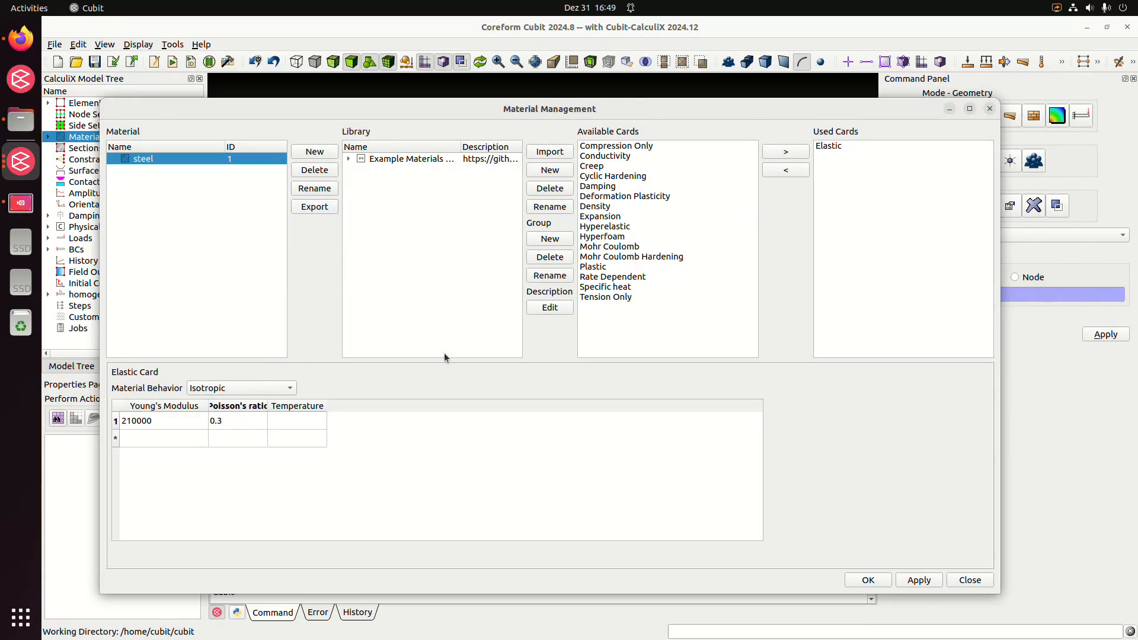
pyautogui.click(314, 424)
pyautogui.click(545, 448)
pyautogui.click(935, 582)
# Add a Density card to the steel material with a density of 7.9e-6
pyautogui.click(616, 207)
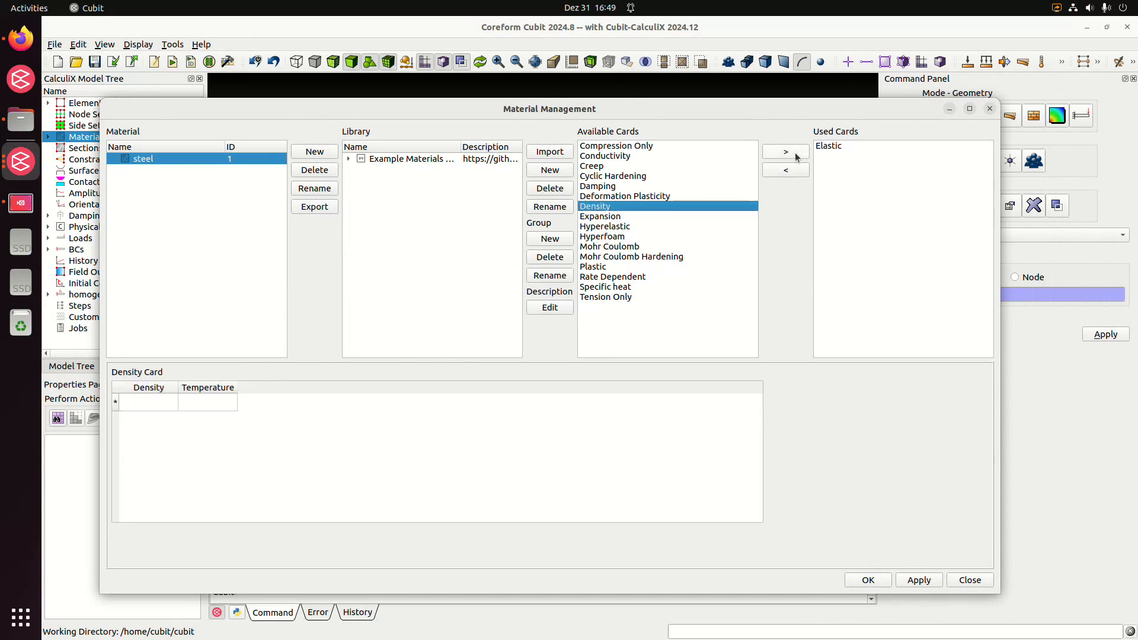
pyautogui.doubleClick(641, 209)
pyautogui.click(157, 400)
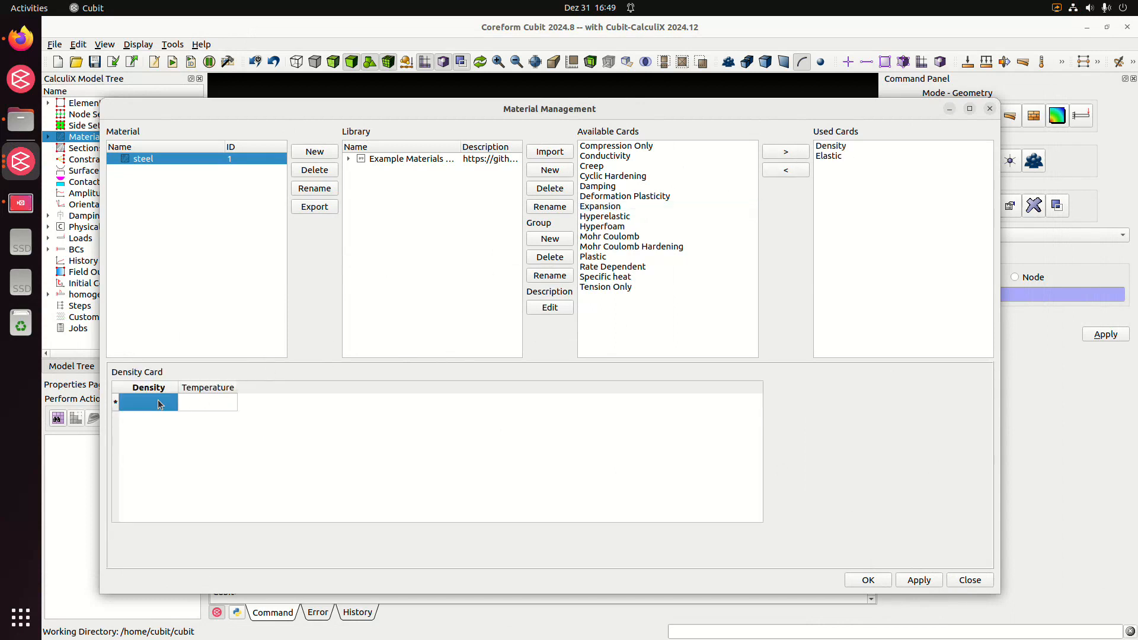
pyautogui.write('7.9e-6')
pyautogui.click(211, 402)
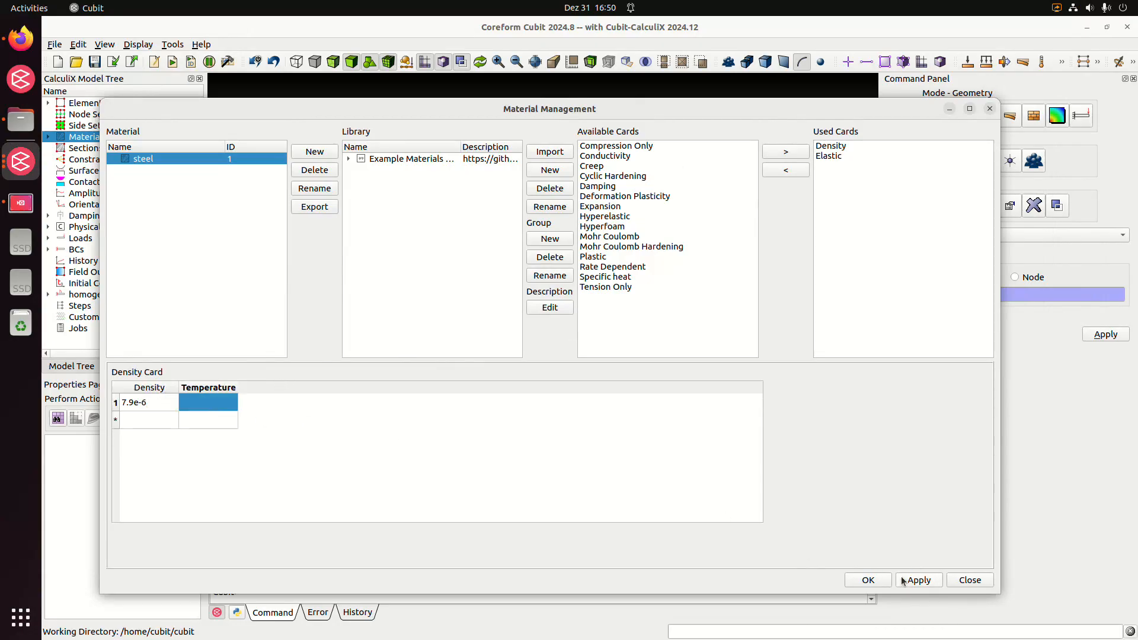
# Add a Specific heat card to the steel material with a value of 5e8
pyautogui.click(621, 276)
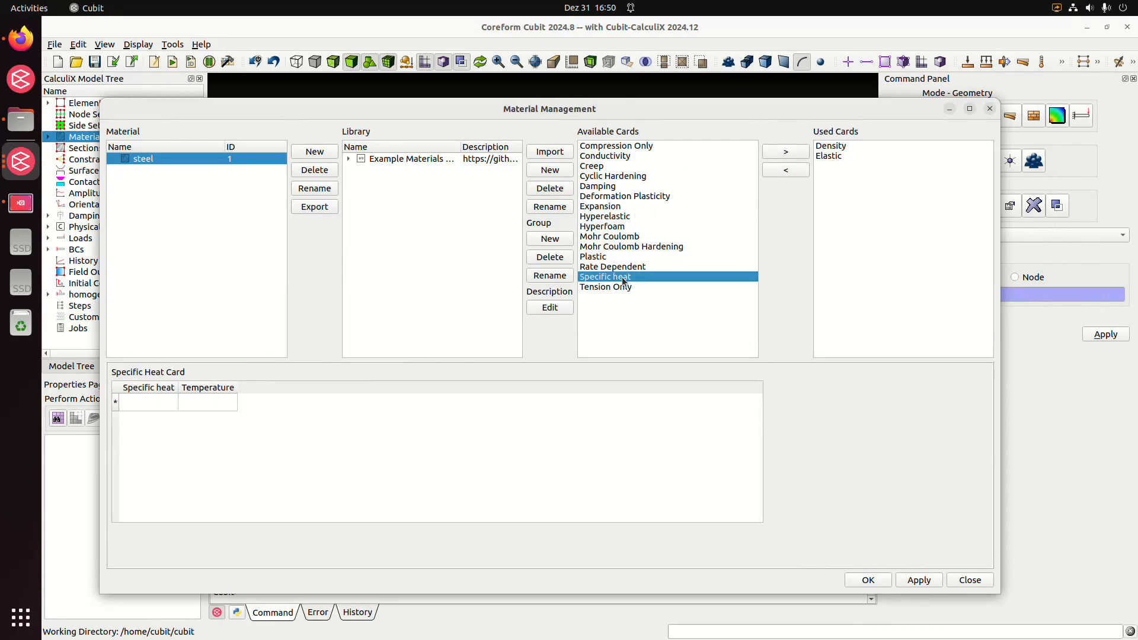
pyautogui.doubleClick(621, 276)
pyautogui.click(849, 169)
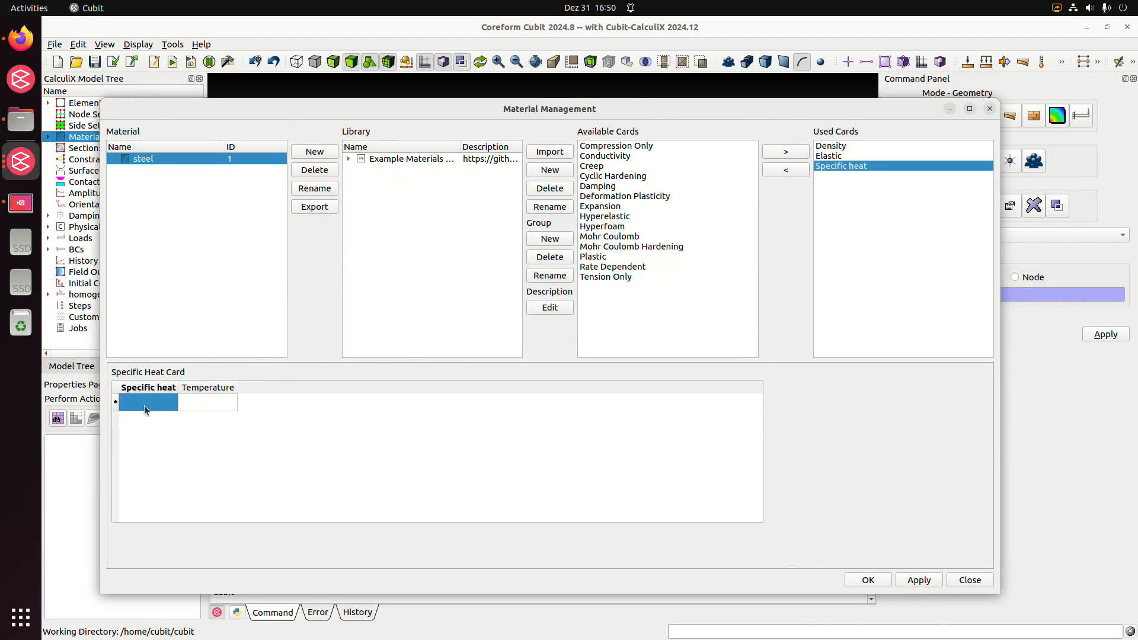
pyautogui.write('e8')
pyautogui.press('Return')
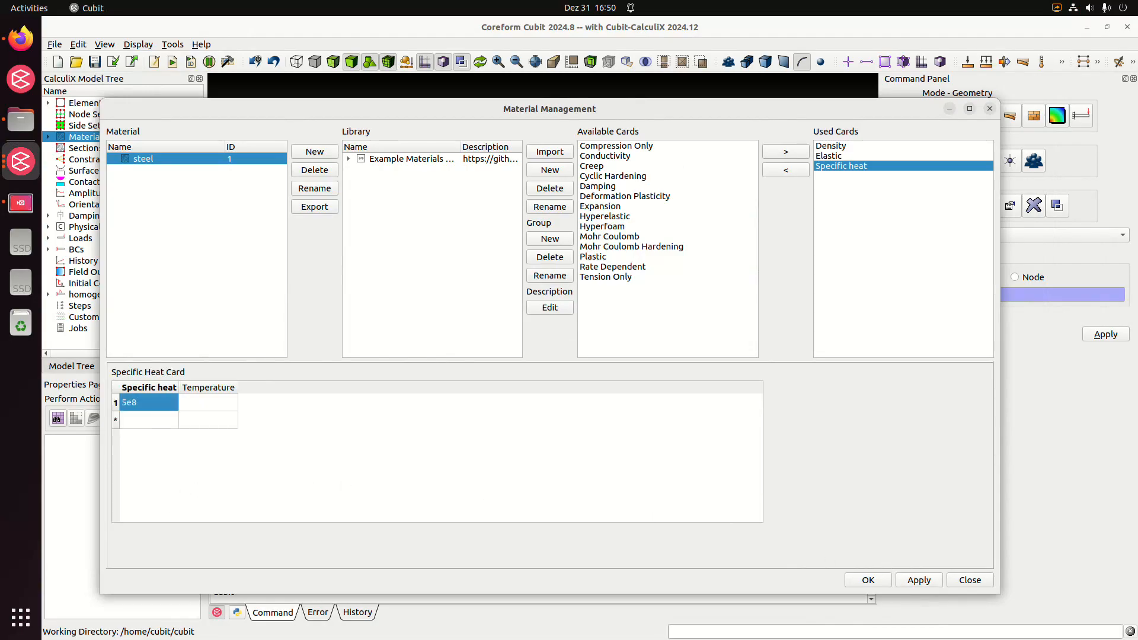
# Add an isotropic Expansion card to the steel material with an expansion coefficient of 1.2e-5
pyautogui.click(611, 206)
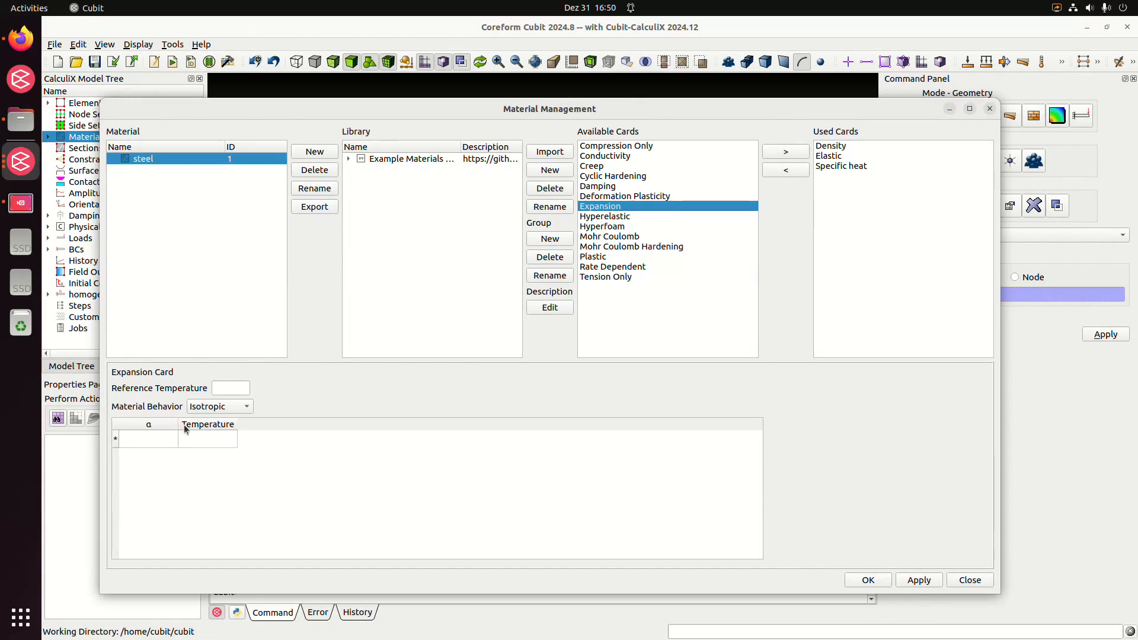
pyautogui.write('1.2e-5')
pyautogui.press('Return')
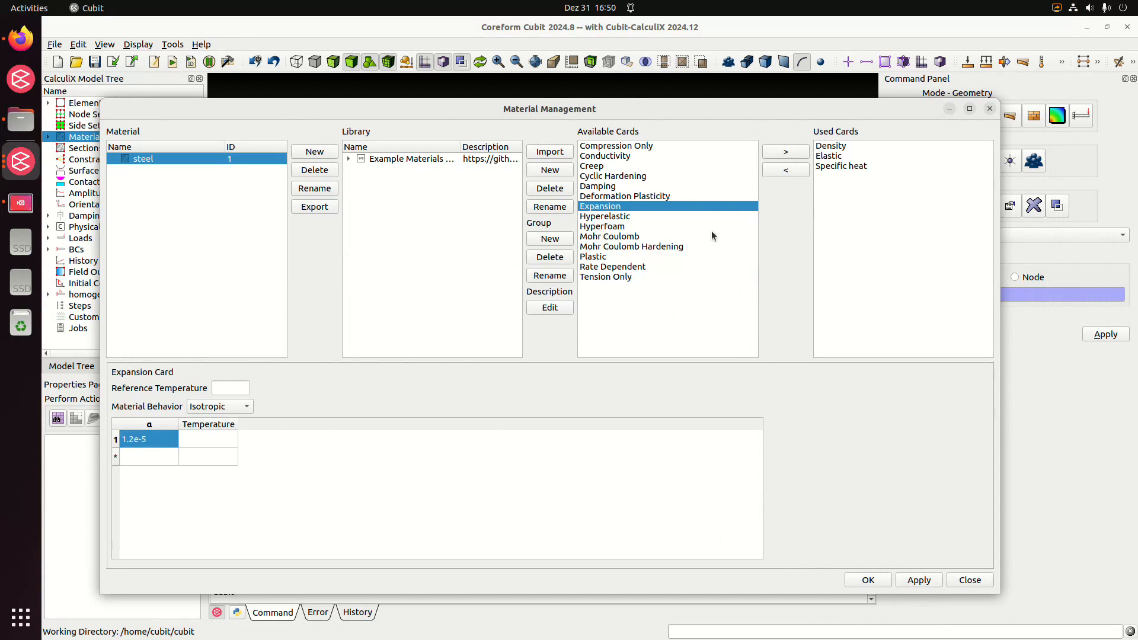
pyautogui.doubleClick(623, 207)
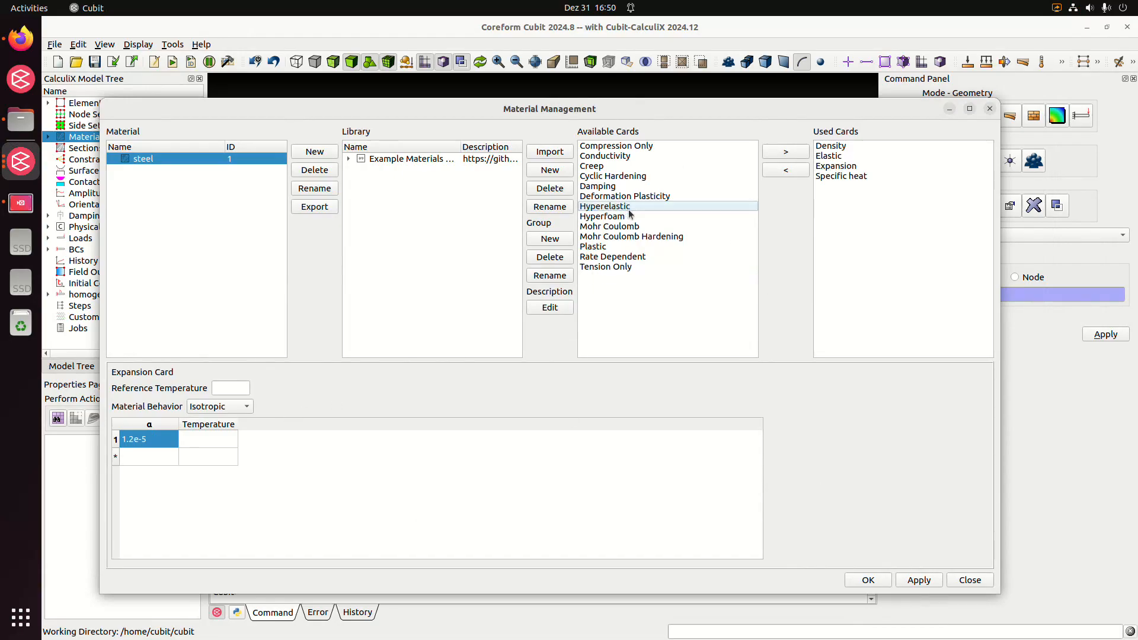
# Add an isotropic Conductivity card with a value of 50 to the steel material and save the material definition
pyautogui.click(631, 155)
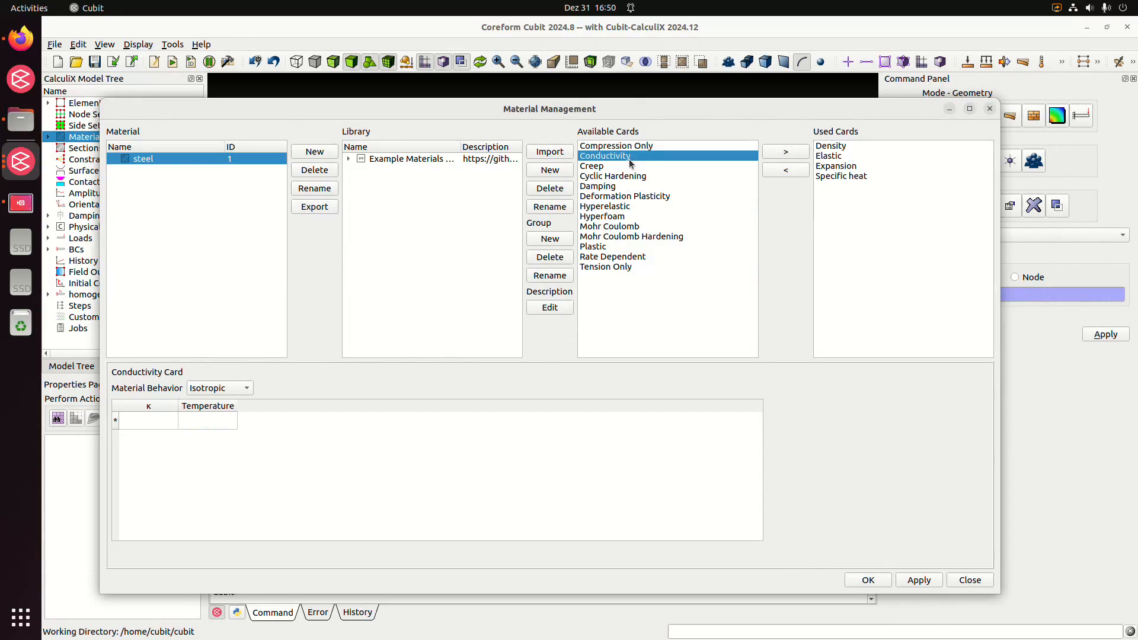
pyautogui.write('50')
pyautogui.press('Return')
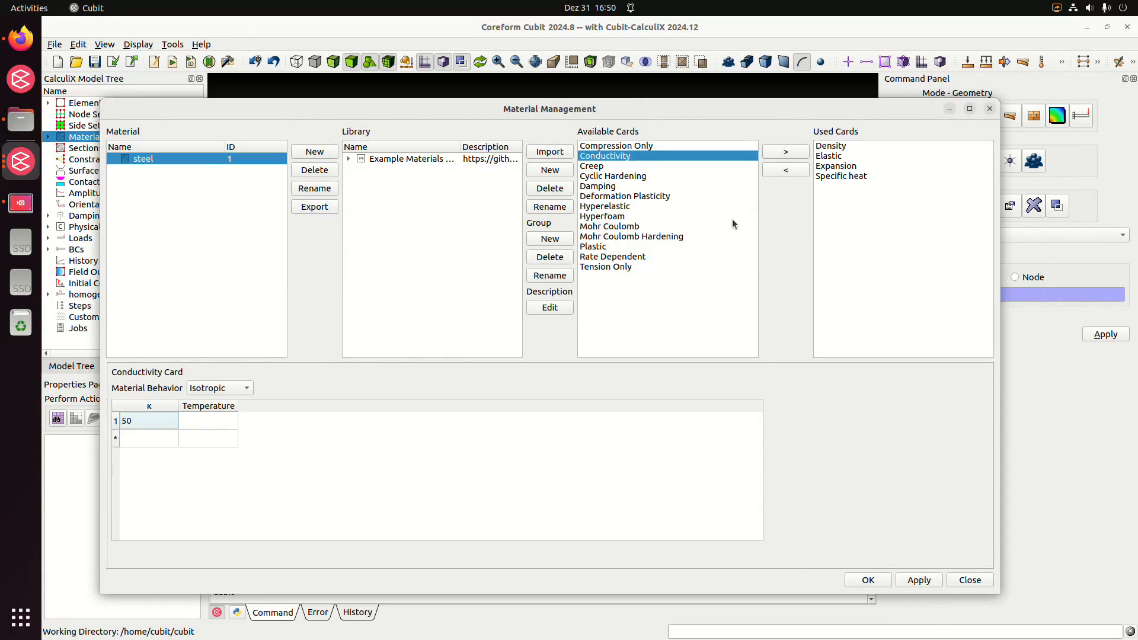
pyautogui.doubleClick(707, 157)
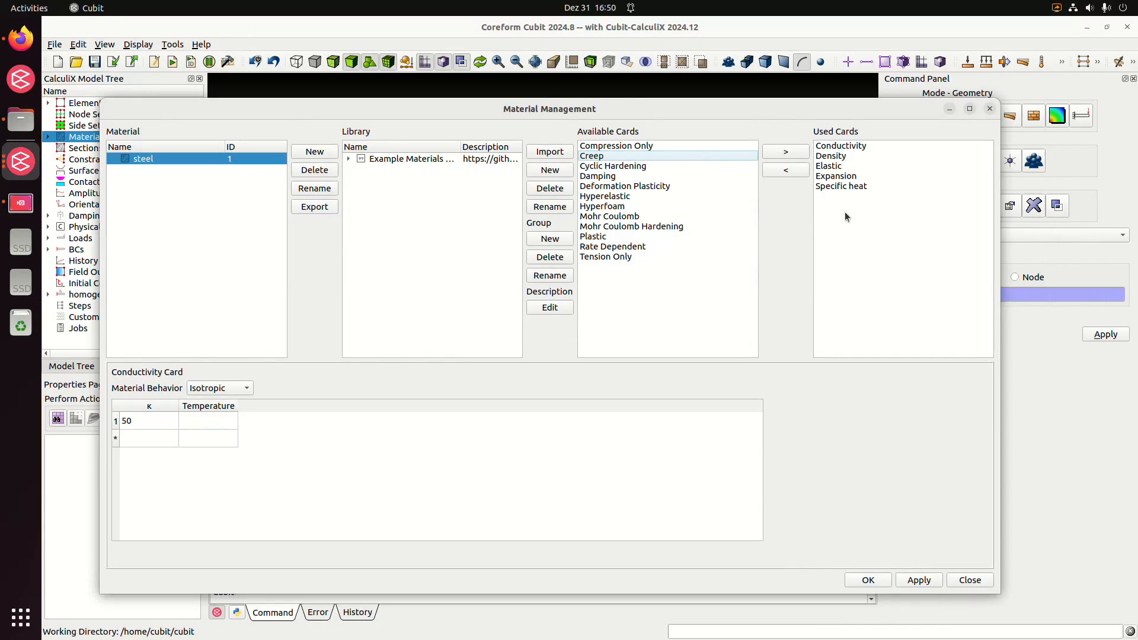
pyautogui.click(877, 581)
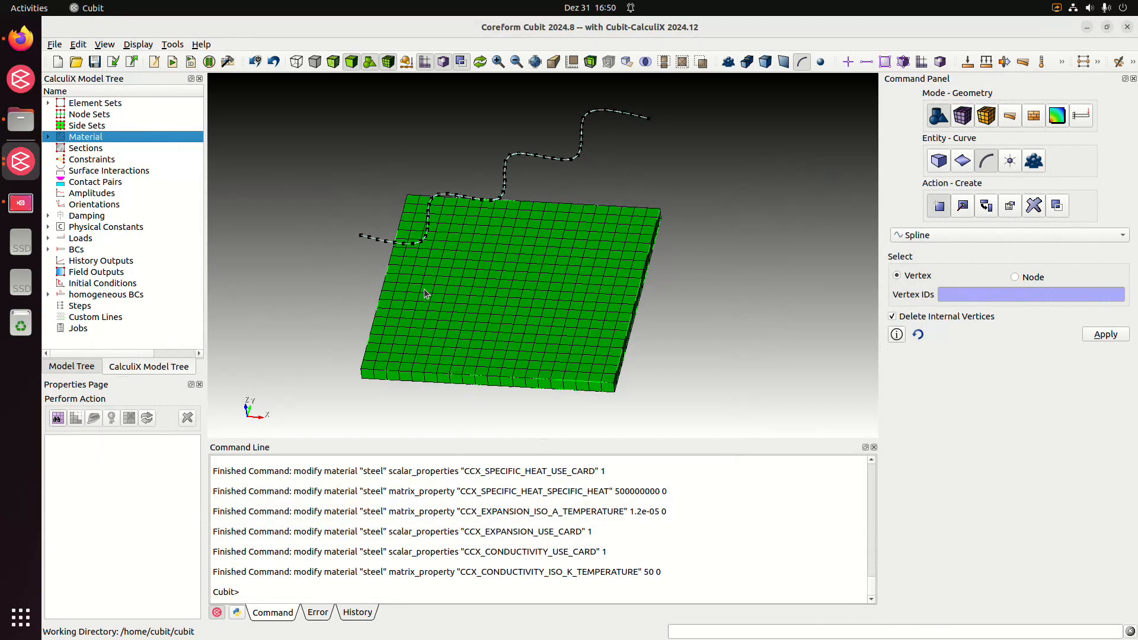
# Create a solid section that assigns material 1 to block 1
pyautogui.click(102, 149)
pyautogui.click(997, 306)
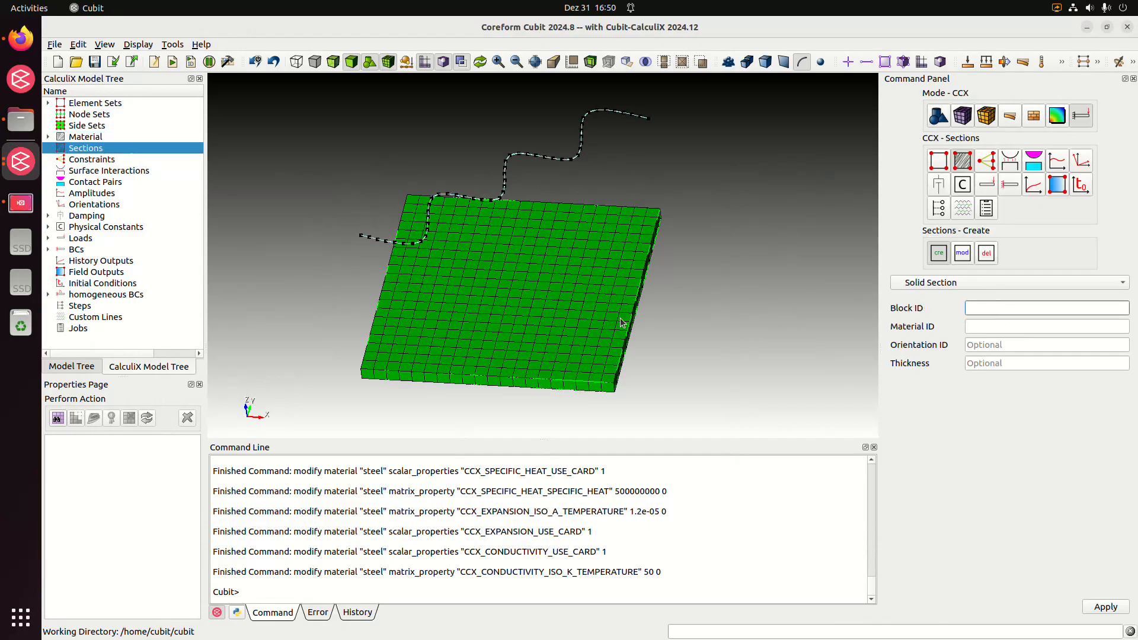
pyautogui.click(1006, 323)
pyautogui.write('1')
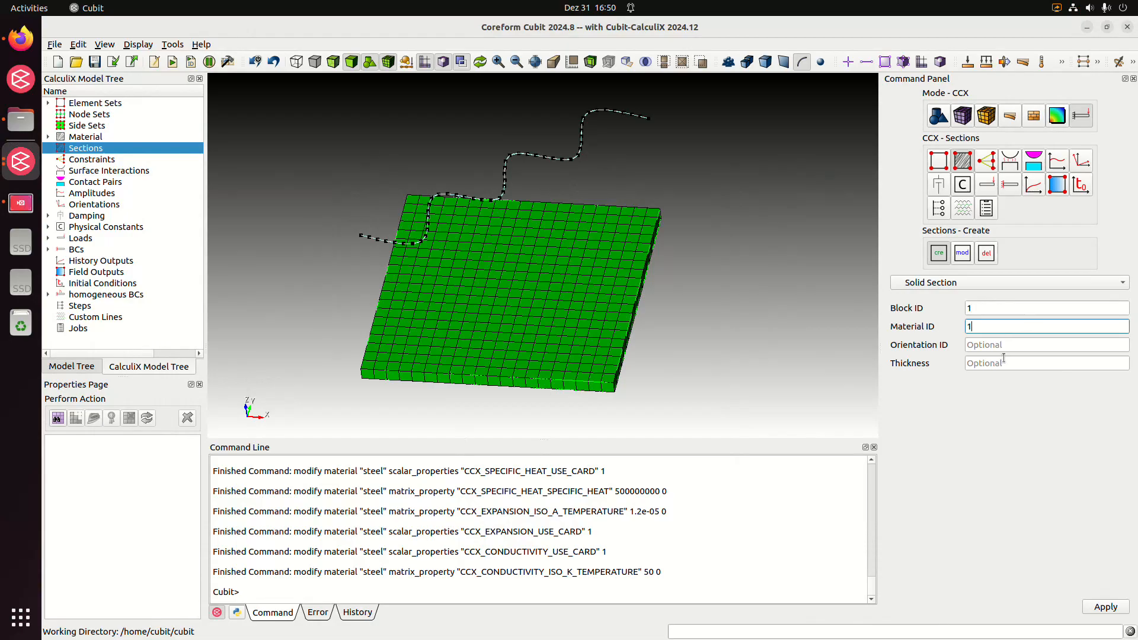
pyautogui.click(1097, 608)
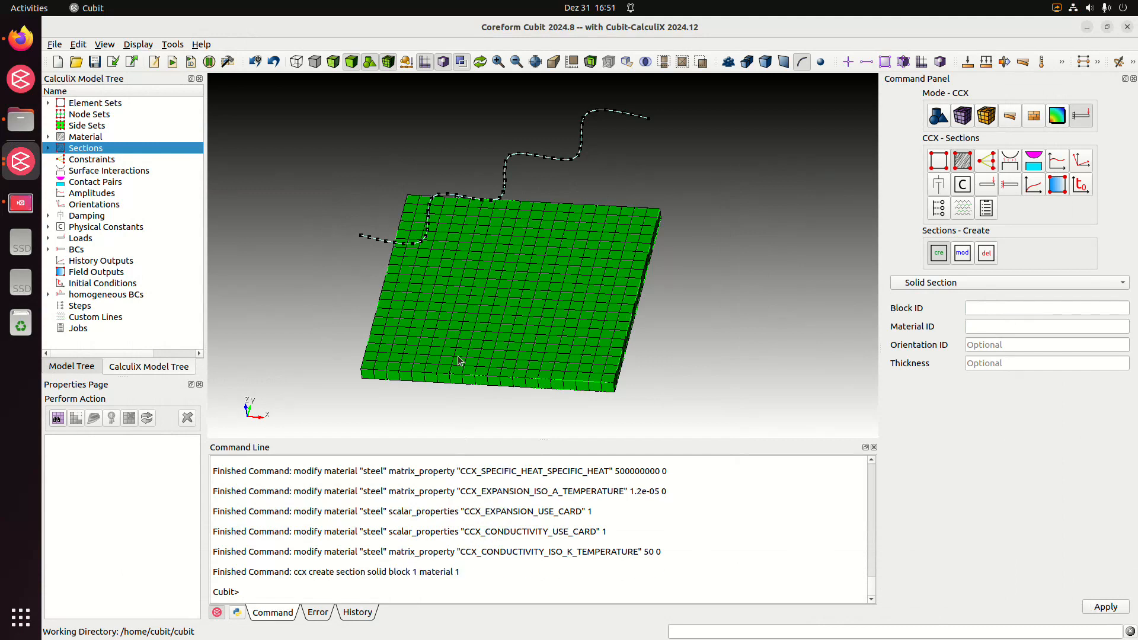
# Start a new heatflux trajectory load and name it "trajectory_1"
pyautogui.moveTo(458, 356); pyautogui.dragTo(453, 349)
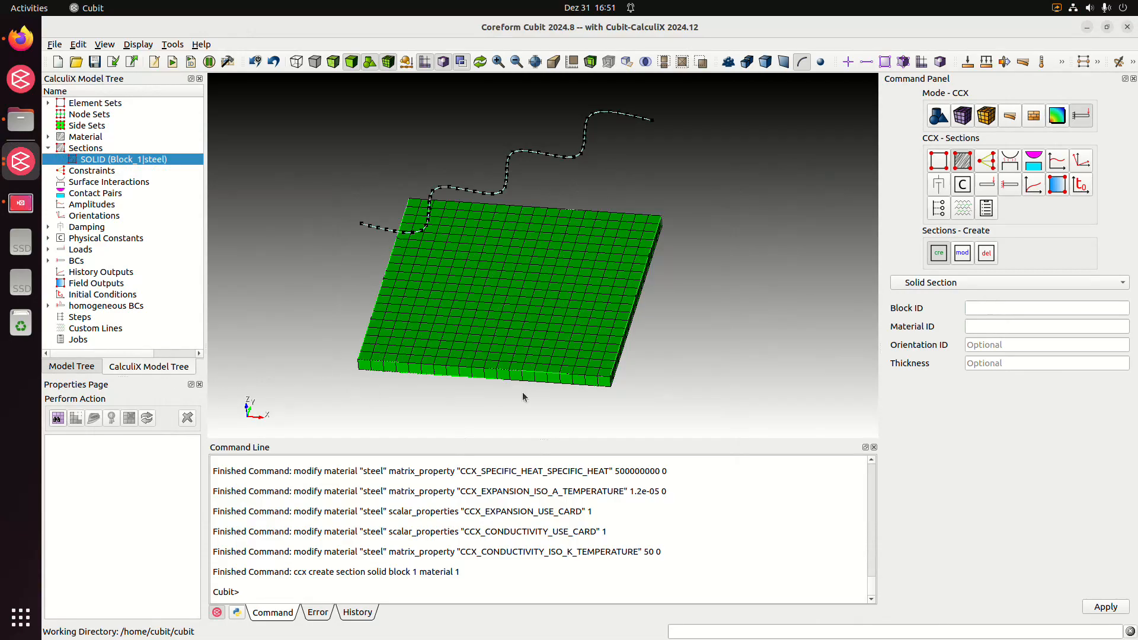
pyautogui.moveTo(579, 336); pyautogui.dragTo(619, 328, button='middle')
pyautogui.moveTo(616, 439); pyautogui.dragTo(624, 450)
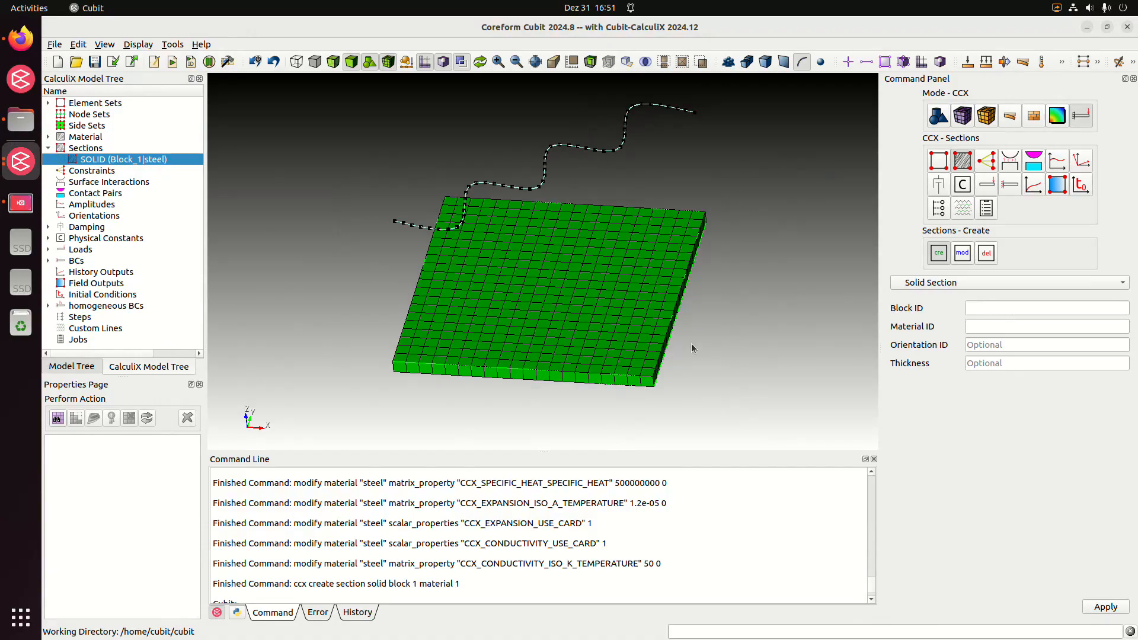
pyautogui.click(48, 250)
pyautogui.scroll(-3, 91, 267)
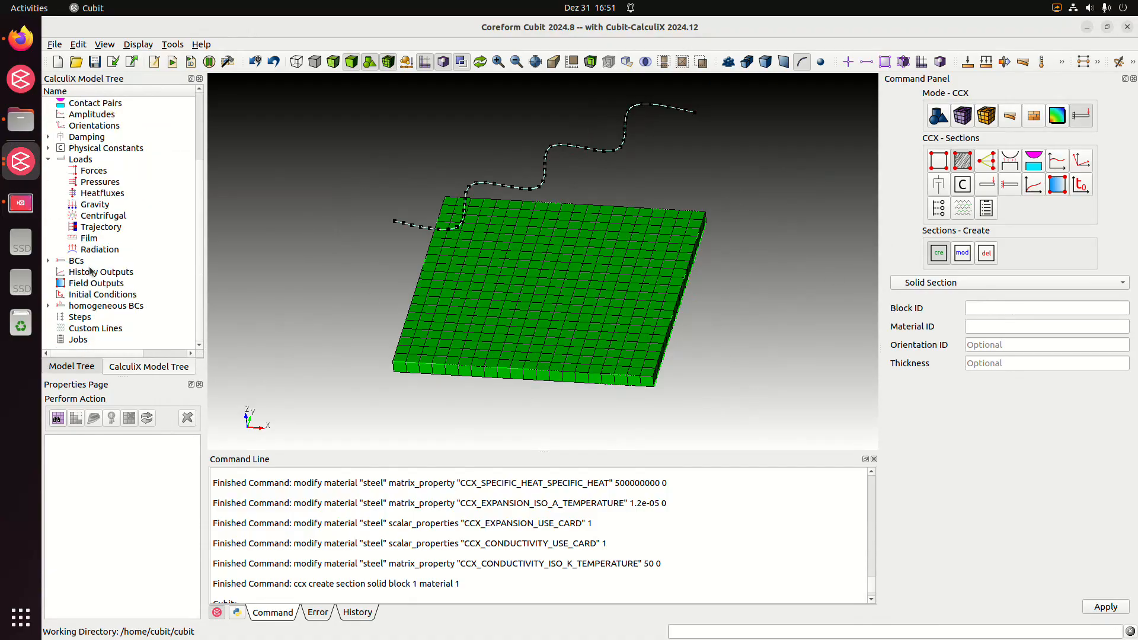
pyautogui.click(95, 227)
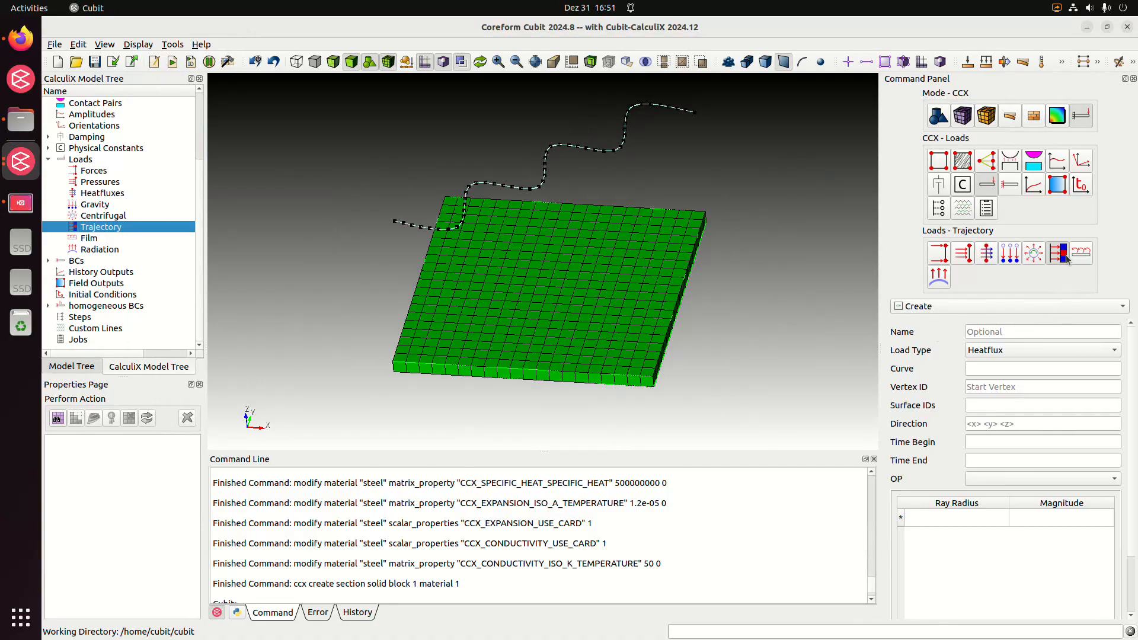
pyautogui.click(994, 332)
pyautogui.write('tra')
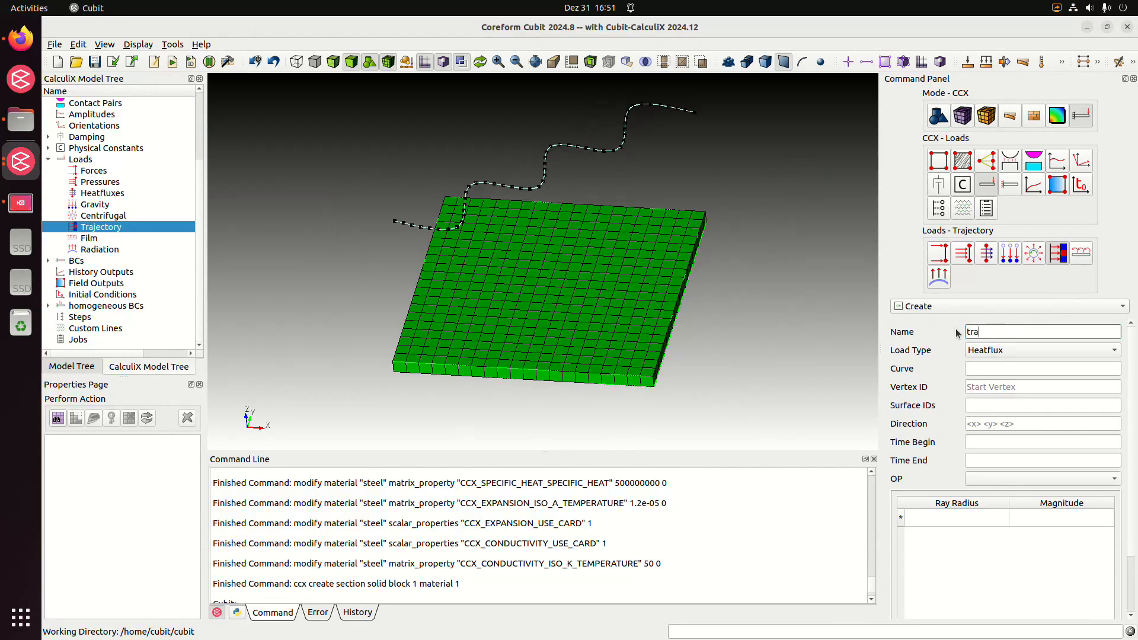
pyautogui.write('jectory_1')
# Assign the spline curve as the trajectory's path and its end vertex at (-1, -0.5, 1) as the start vertex
pyautogui.click(1006, 370)
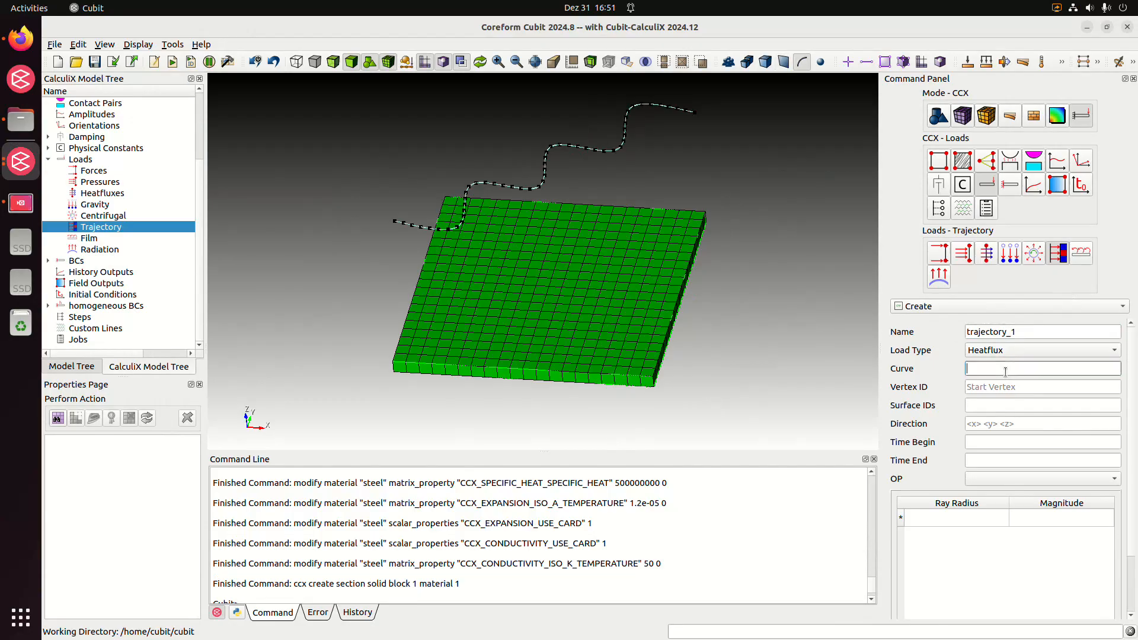
pyautogui.click(537, 189)
pyautogui.click(977, 387)
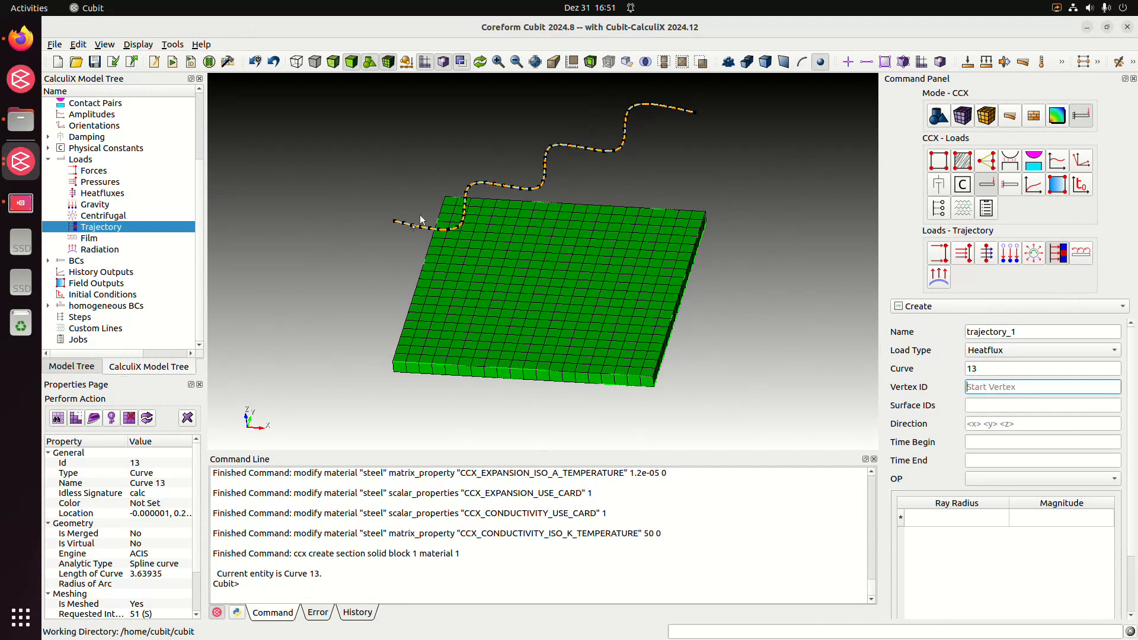
pyautogui.click(394, 222)
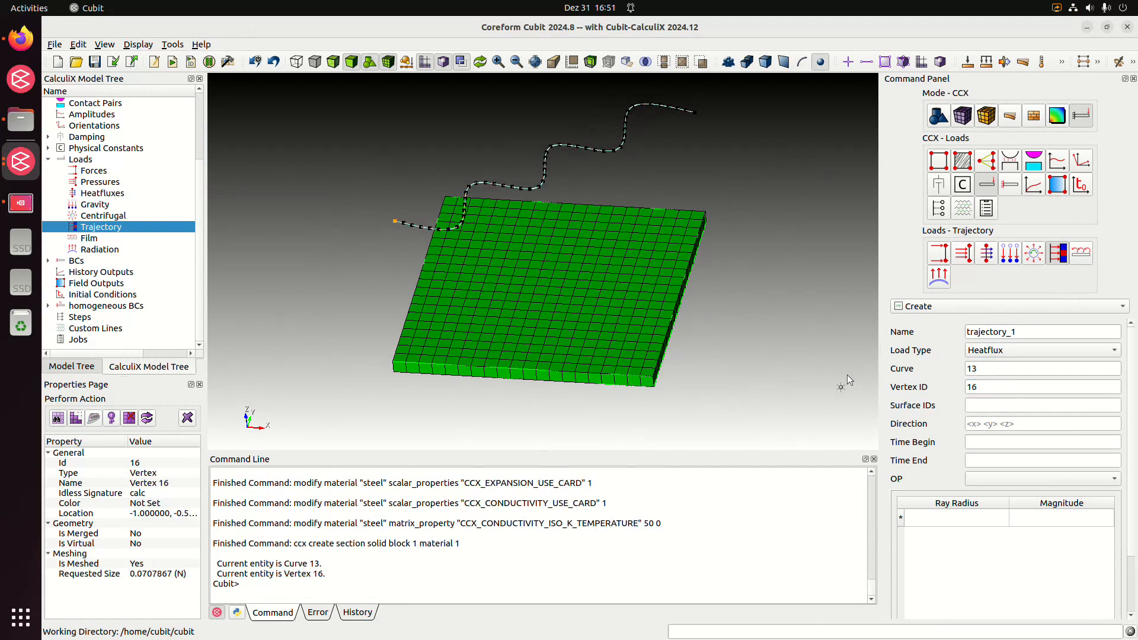
# Assign the plate's upper face, surface 1, as the trajectory's target surface and set the load direction to 0 0 -1
pyautogui.click(1029, 404)
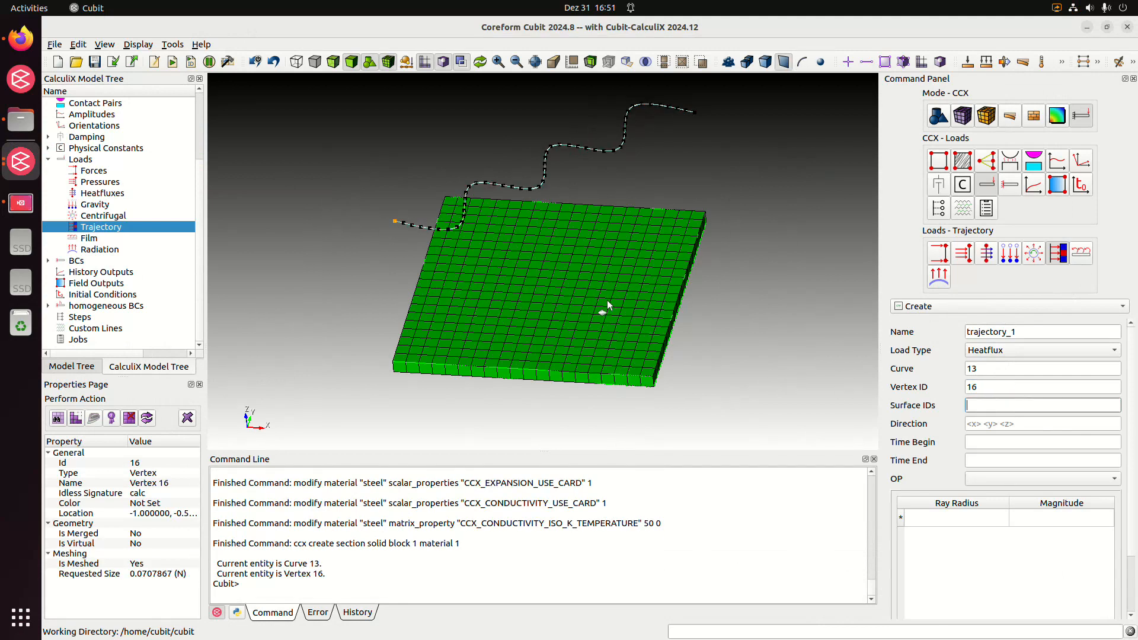
pyautogui.click(565, 289)
pyautogui.moveTo(577, 293); pyautogui.dragTo(544, 272)
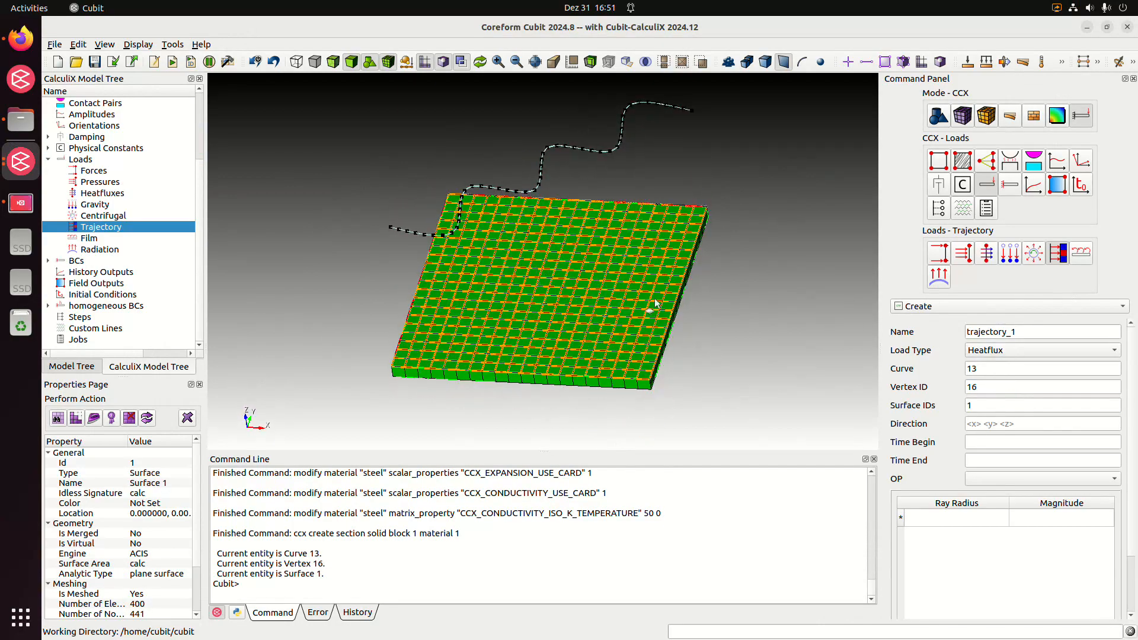
pyautogui.click(1017, 427)
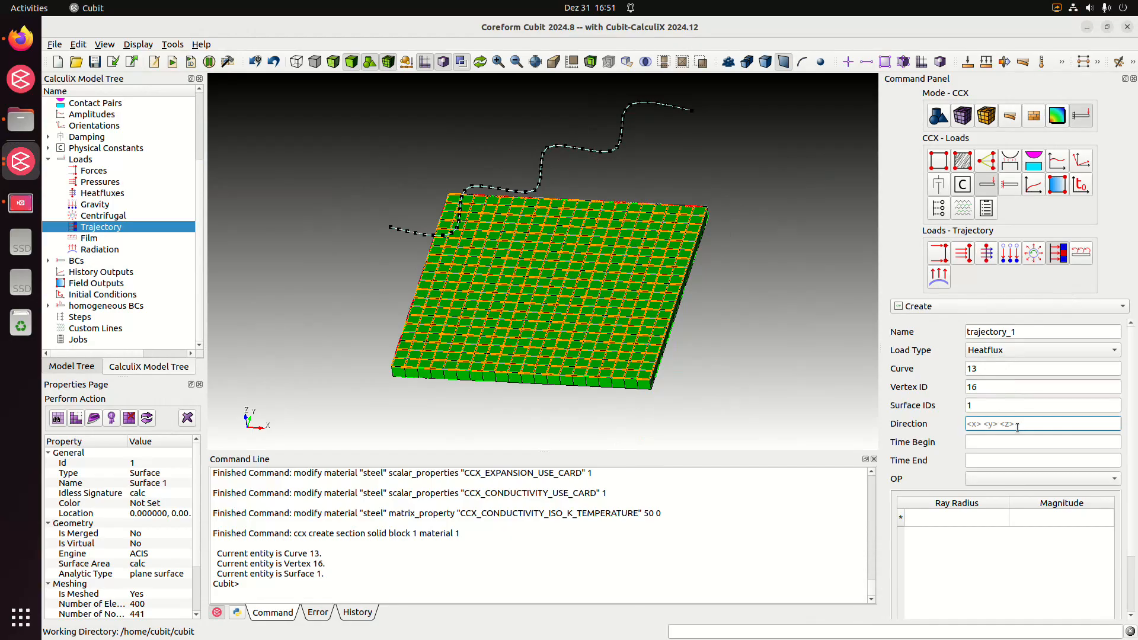
pyautogui.write('0 0 -1')
pyautogui.moveTo(544, 401); pyautogui.dragTo(438, 397)
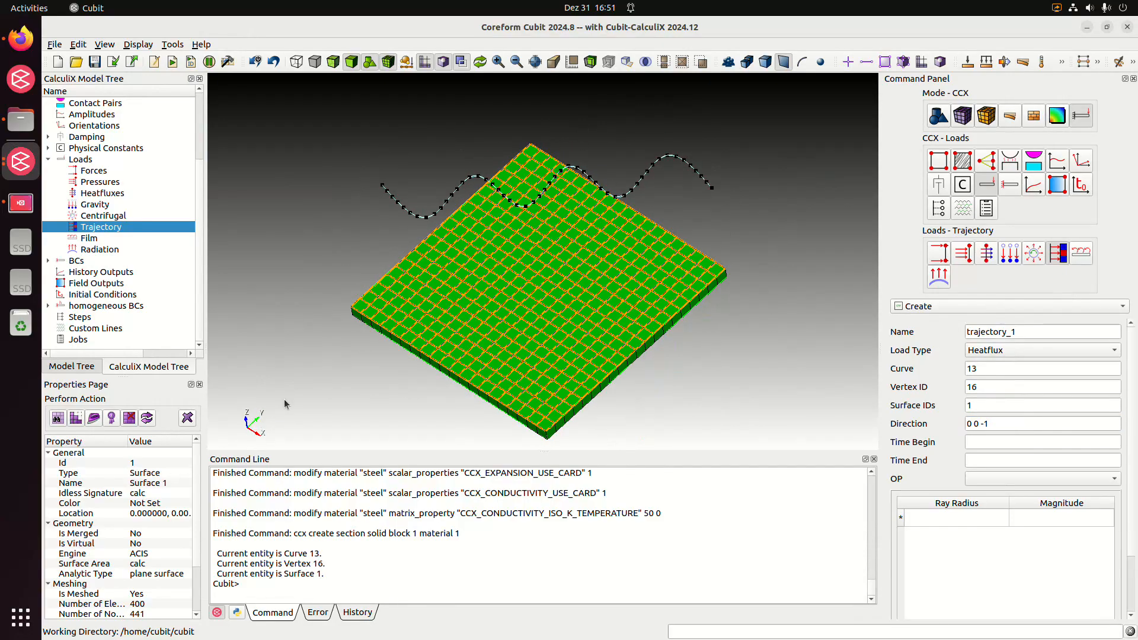
pyautogui.moveTo(628, 303); pyautogui.dragTo(621, 270)
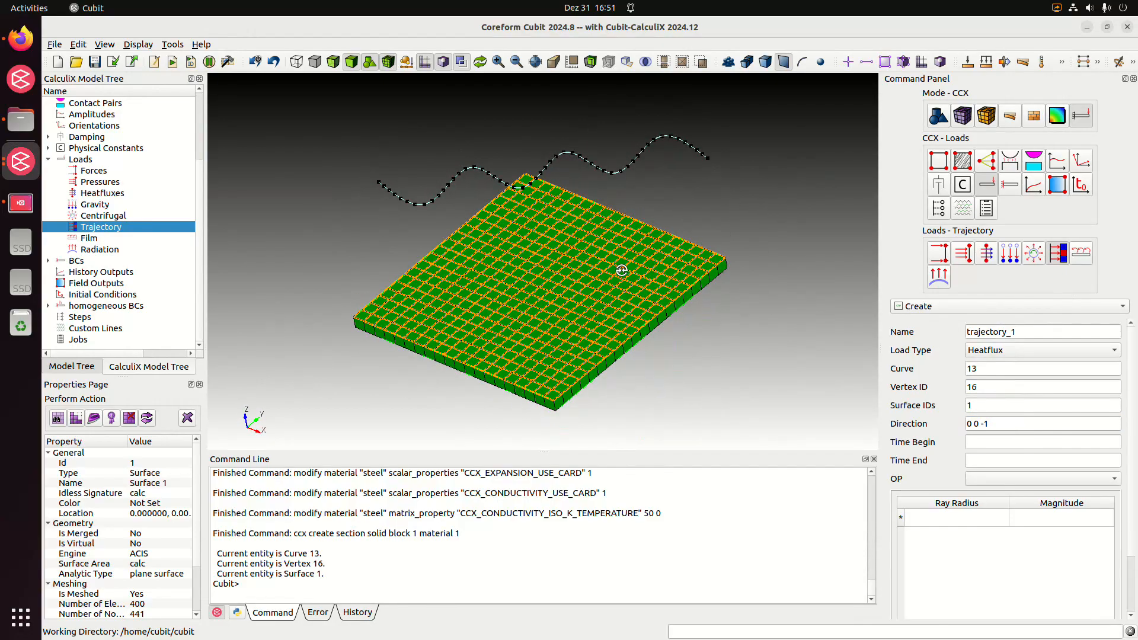
pyautogui.click(1032, 423)
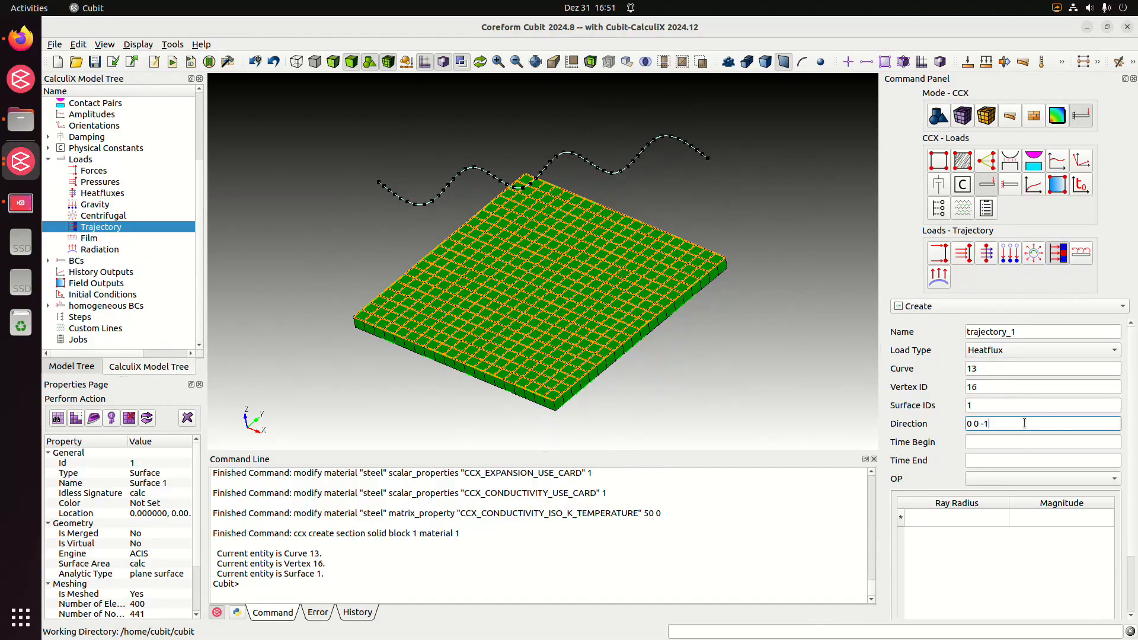
pyautogui.click(706, 330)
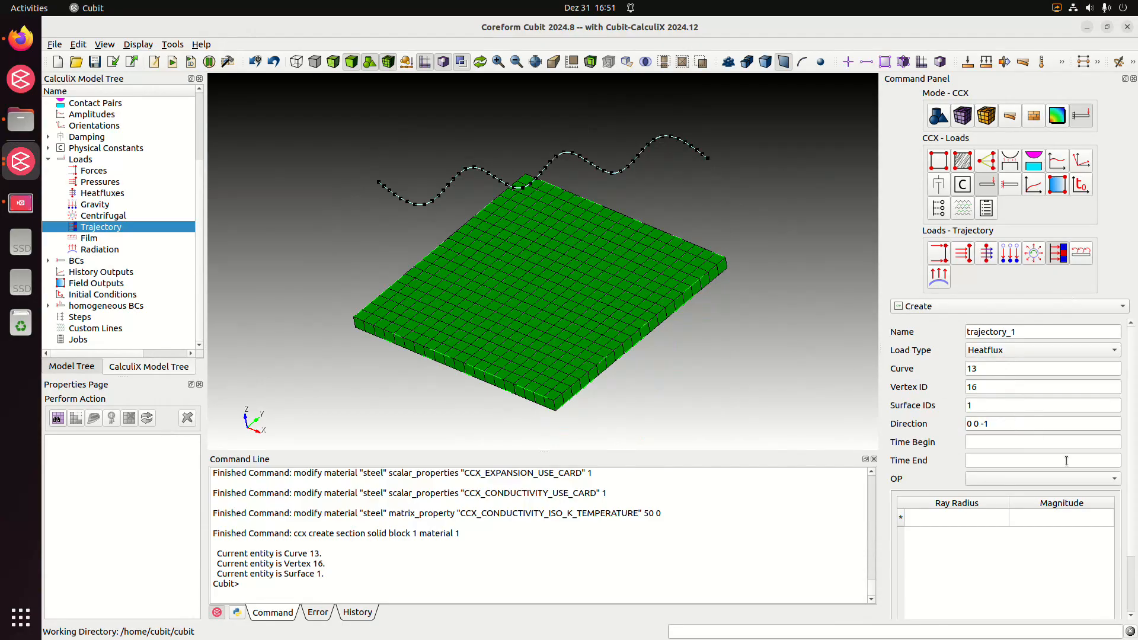
# Set the trajectory's begin time to 0 and its end time to 10
pyautogui.click(1054, 443)
pyautogui.write('0')
pyautogui.click(1043, 461)
pyautogui.write('10')
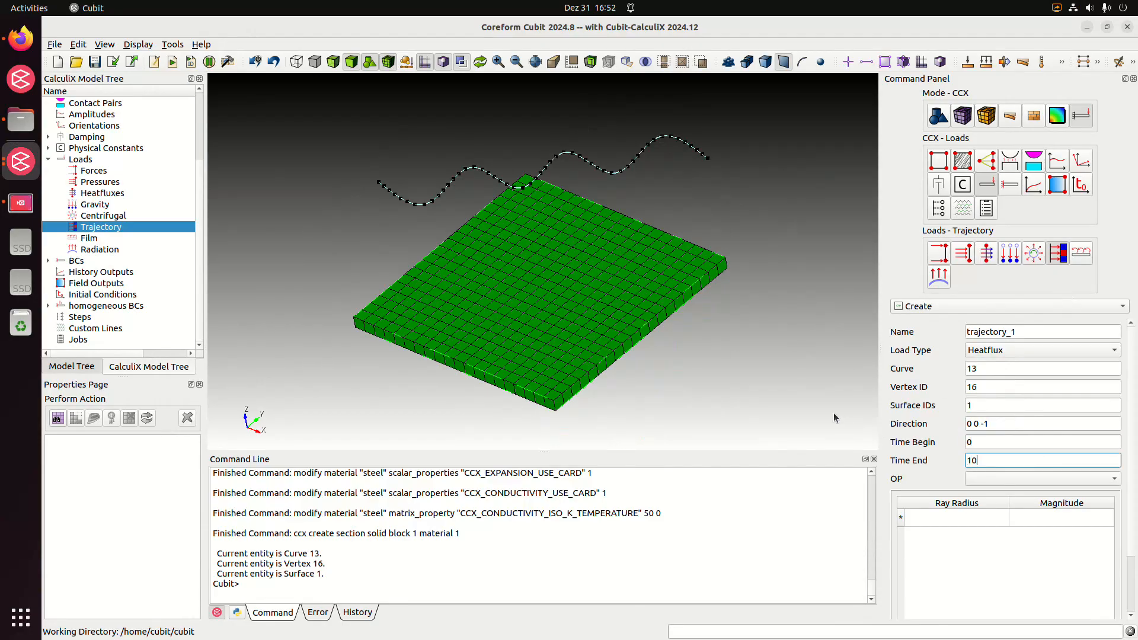
pyautogui.click(1024, 437)
pyautogui.click(952, 448)
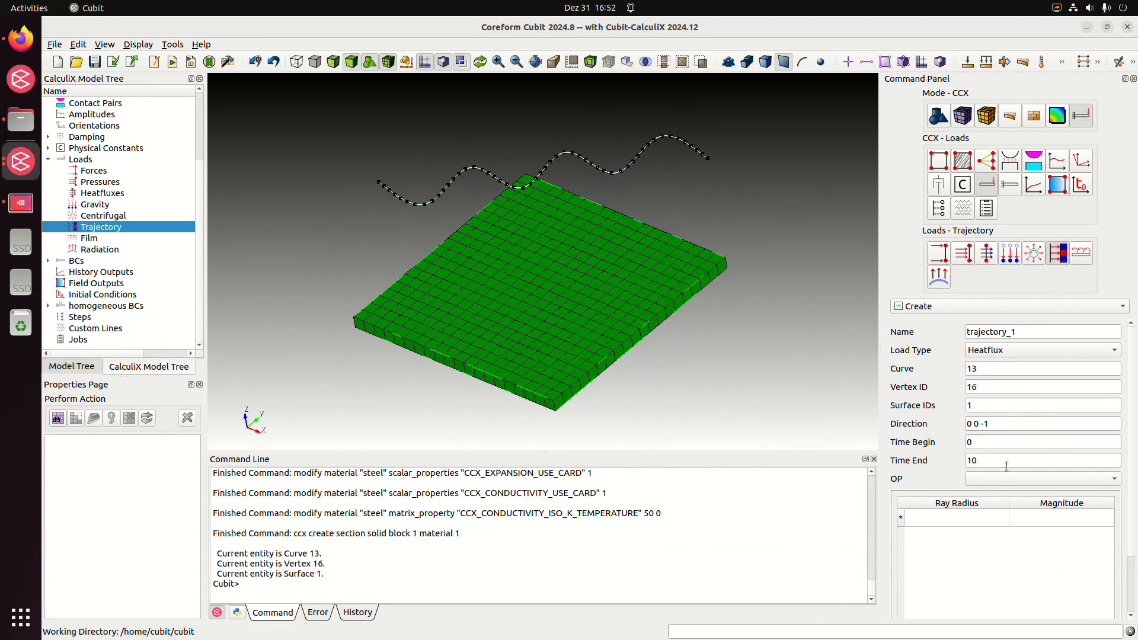
# Enter the trajectory's first two ray radii: 0.1 with magnitude 50 and 0.2 with magnitude 30
pyautogui.scroll(-1, 978, 465)
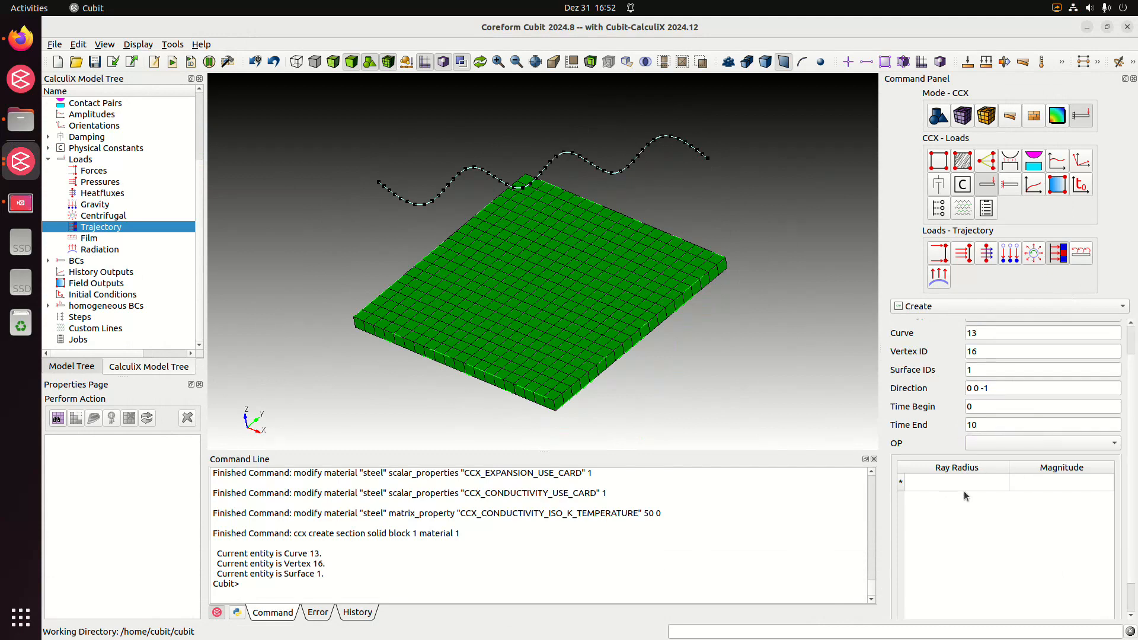
pyautogui.click(976, 486)
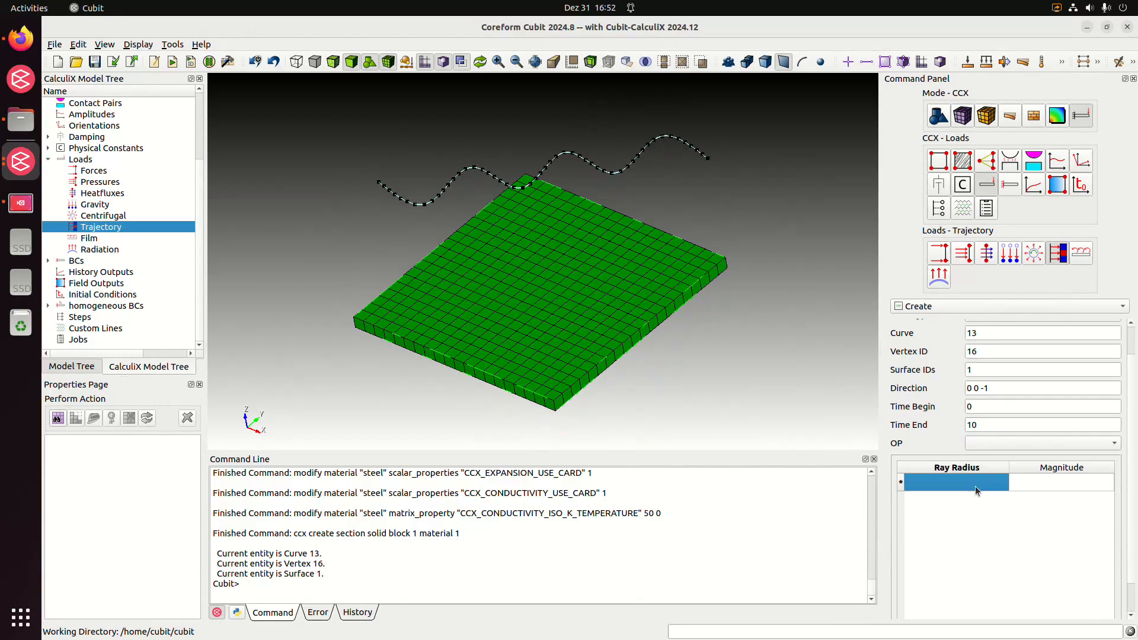
pyautogui.write('0.1')
pyautogui.click(1044, 487)
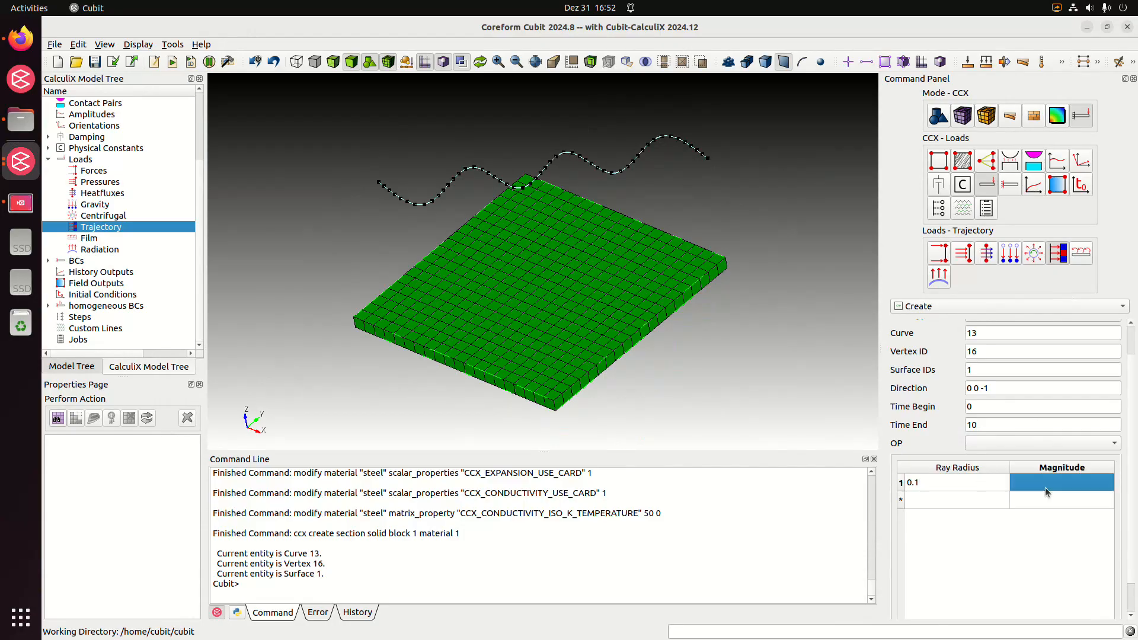
pyautogui.write('50')
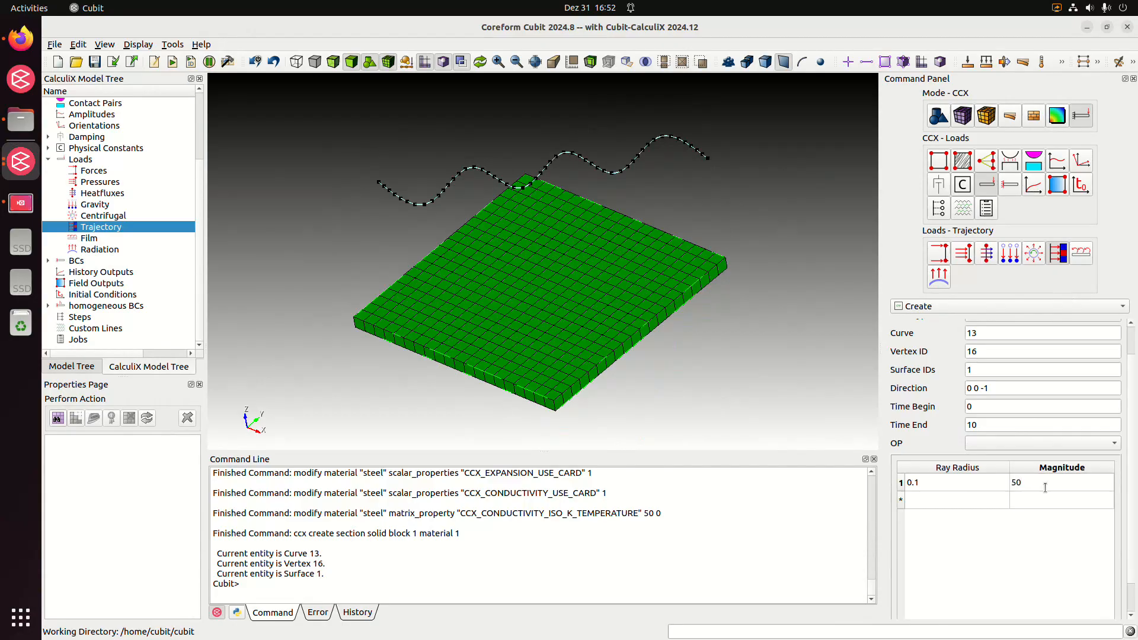
pyautogui.click(954, 500)
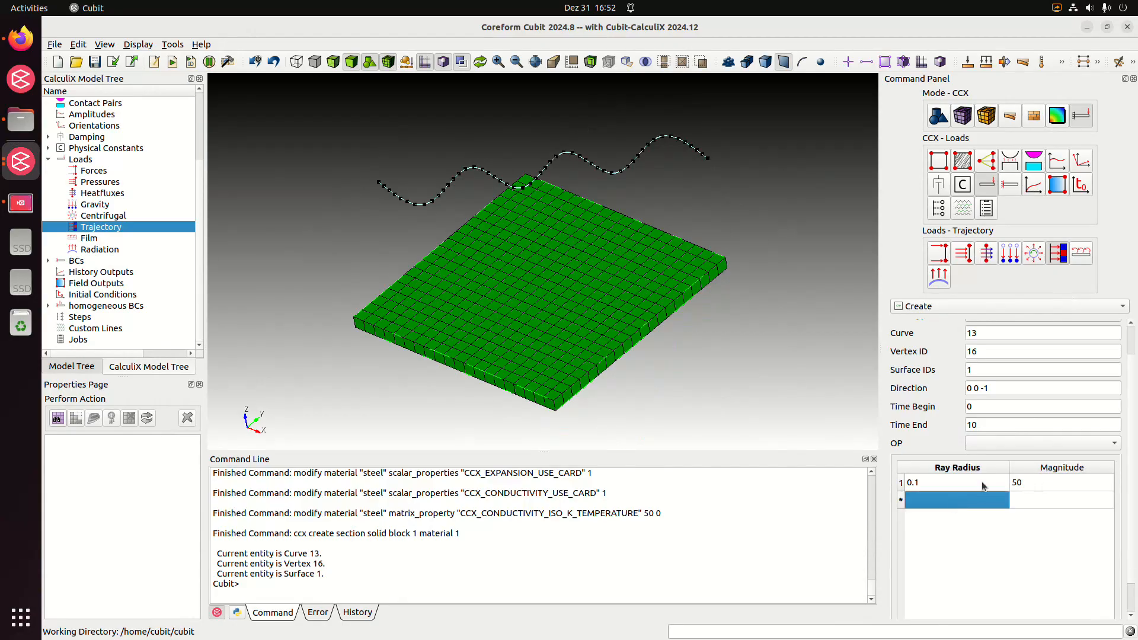
pyautogui.write('0.2')
pyautogui.click(1049, 500)
pyautogui.write('30')
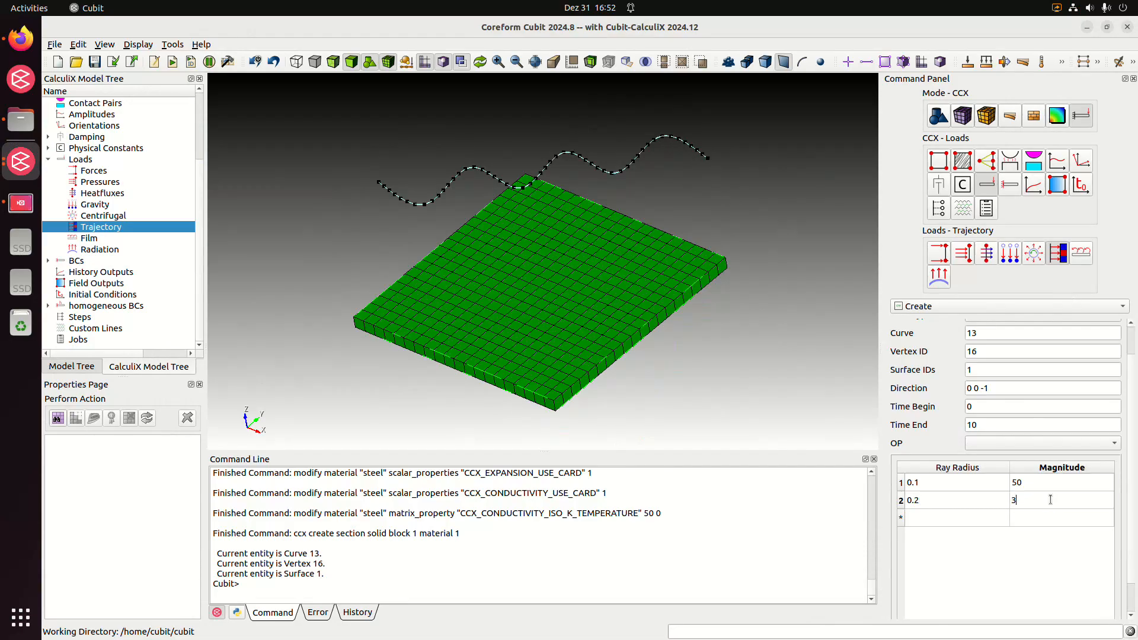
# Add a third ray radius of 0.3 with magnitude 10 and create the trajectory load
pyautogui.click(951, 517)
pyautogui.write('0.3')
pyautogui.click(1051, 521)
pyautogui.write('10')
pyautogui.press('Return')
pyautogui.scroll(-1, 1058, 537)
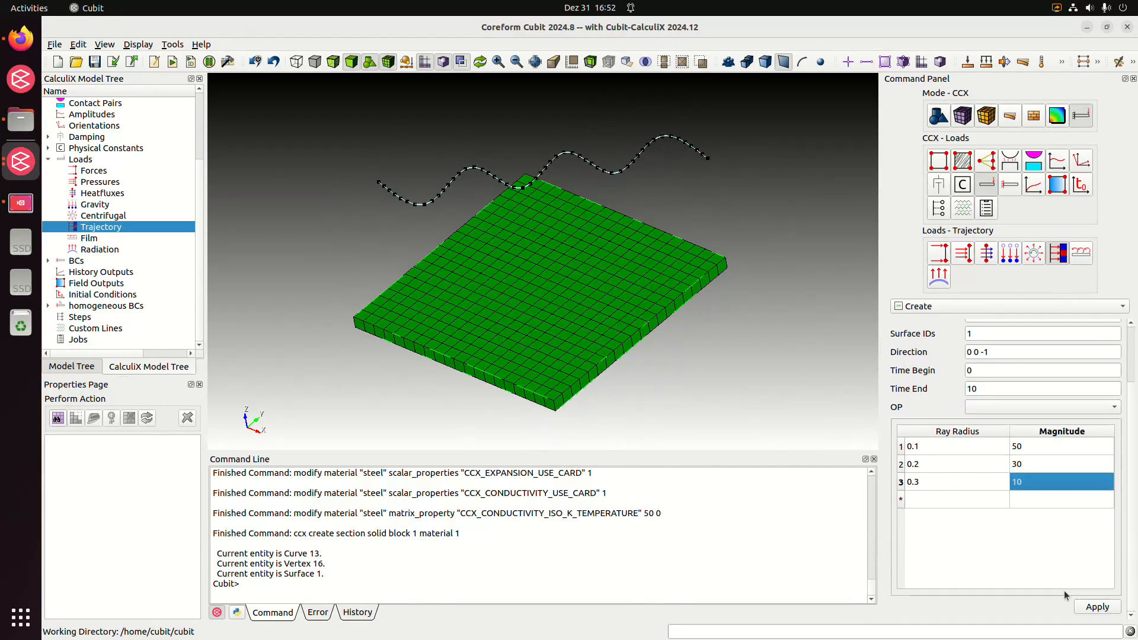
pyautogui.click(1097, 609)
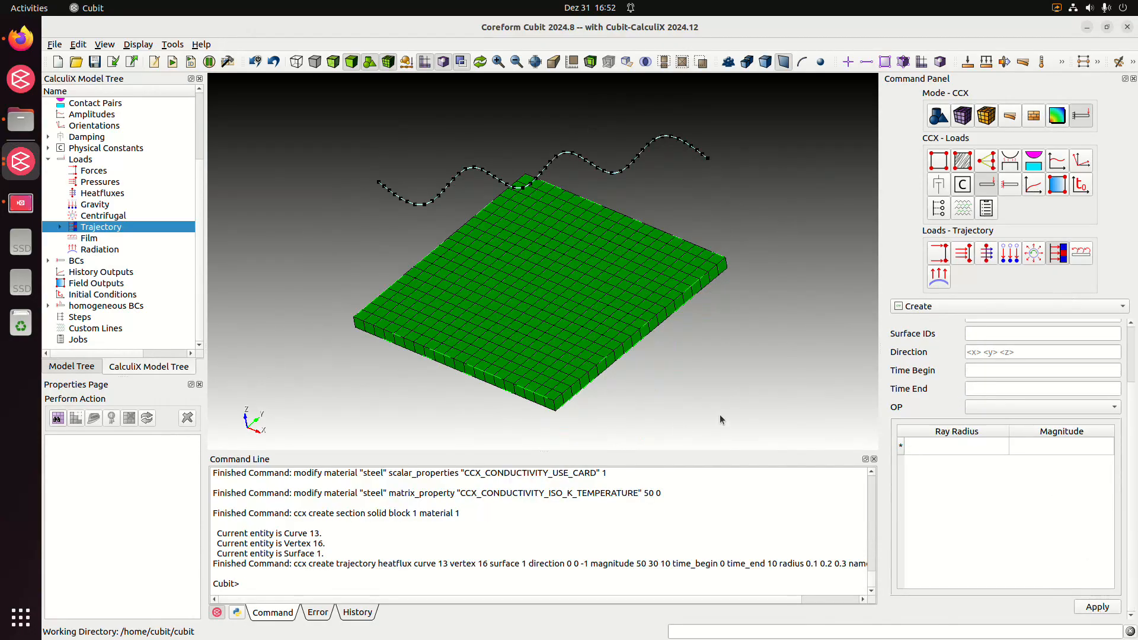
# Highlight the curve, start vertex and surface that belong to trajectory_1 in the model
pyautogui.click(59, 228)
pyautogui.click(94, 239)
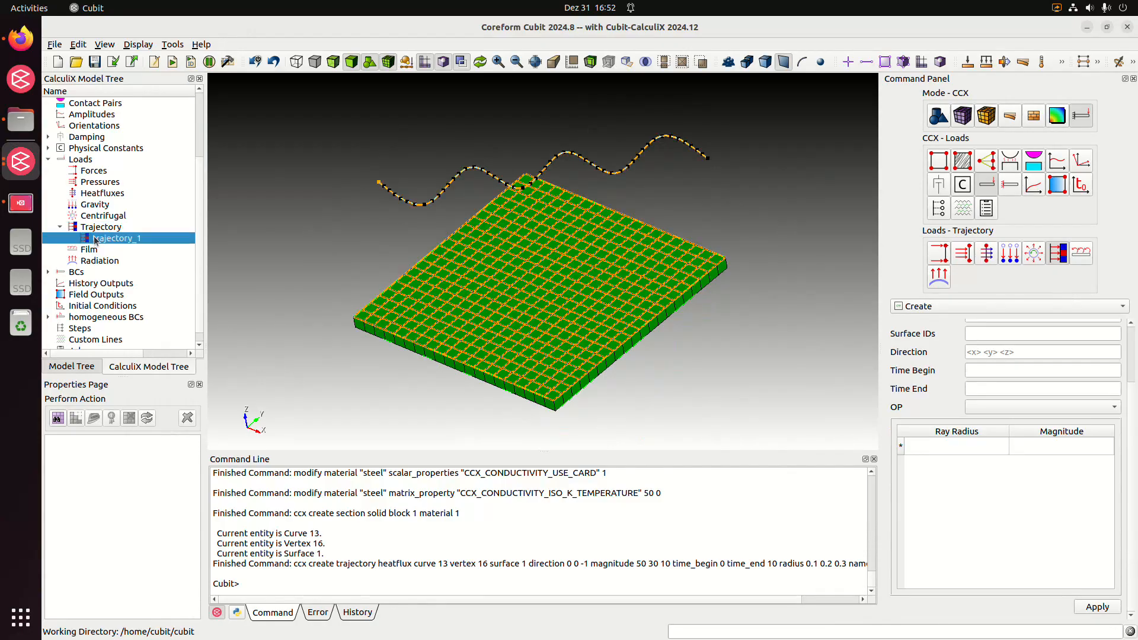
pyautogui.moveTo(469, 343); pyautogui.dragTo(533, 352)
pyautogui.click(740, 360)
pyautogui.moveTo(693, 377); pyautogui.dragTo(709, 368, button='middle')
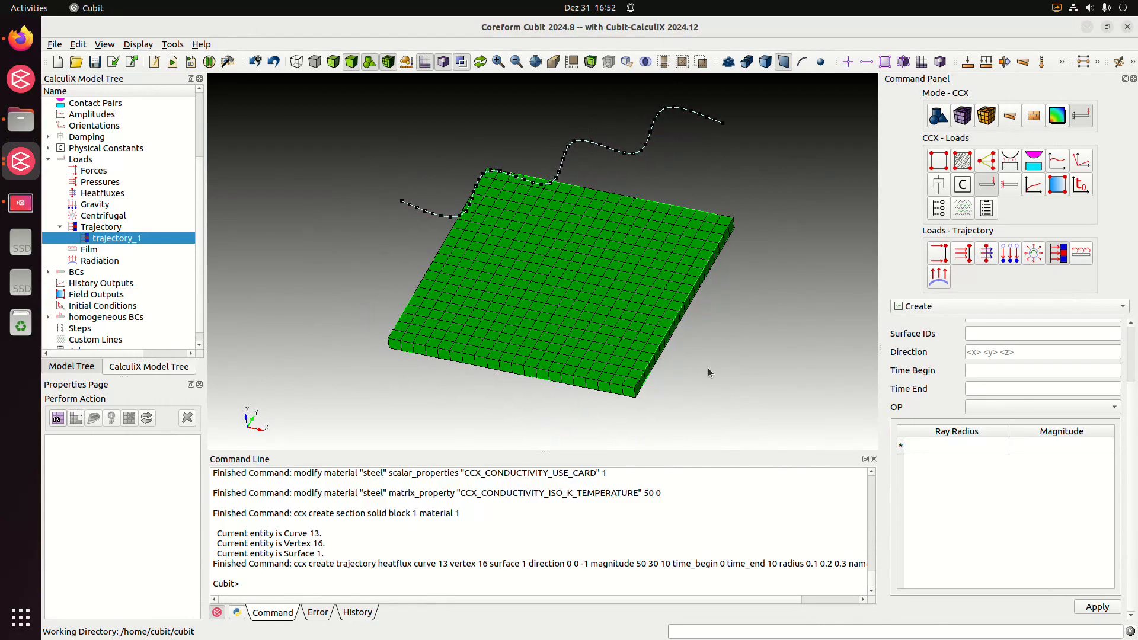
# Draw trajectory_1 on the model and examine its path, ray directions and affected elements on the plate
pyautogui.rightClick(119, 239)
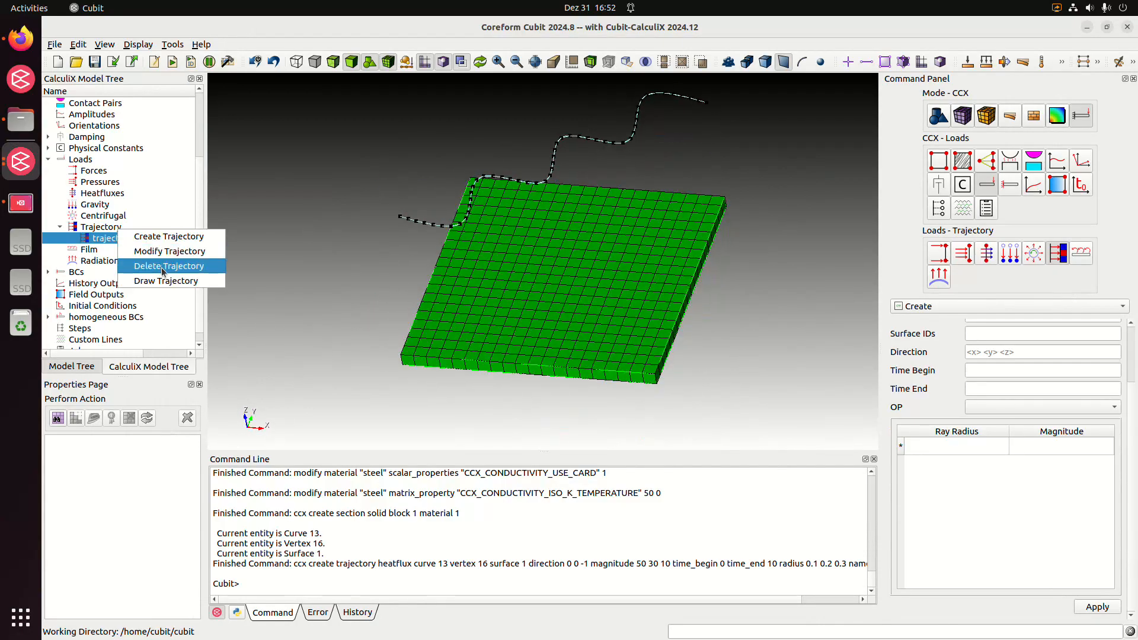
pyautogui.click(168, 282)
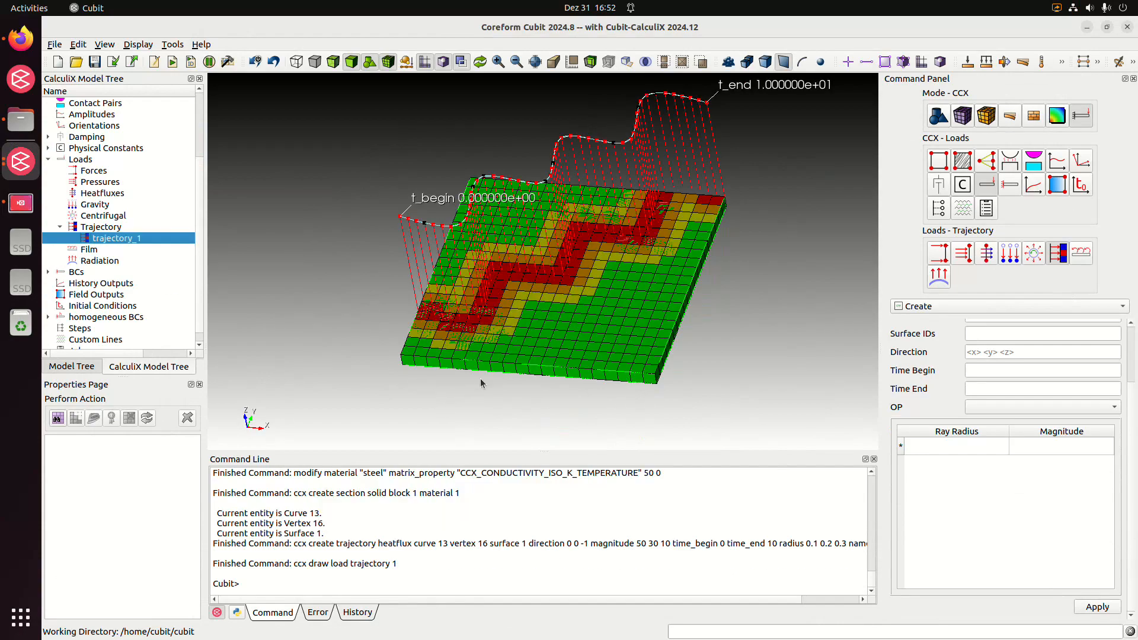
pyautogui.moveTo(676, 252); pyautogui.dragTo(706, 261)
pyautogui.moveTo(528, 297); pyautogui.dragTo(580, 291)
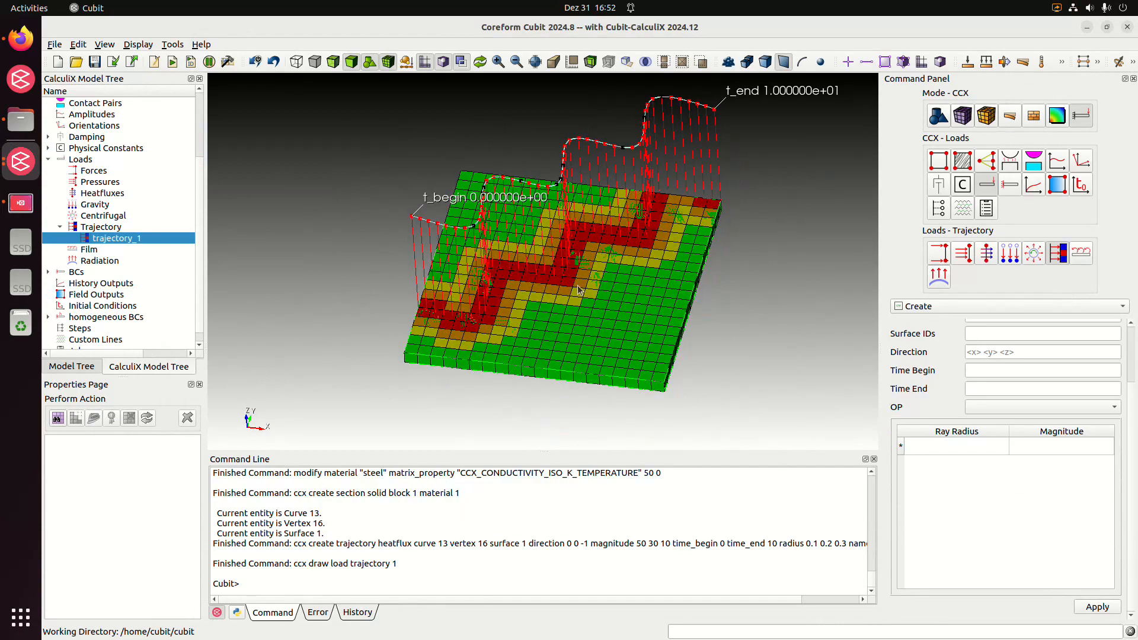
pyautogui.moveTo(743, 313); pyautogui.dragTo(739, 323, button='middle')
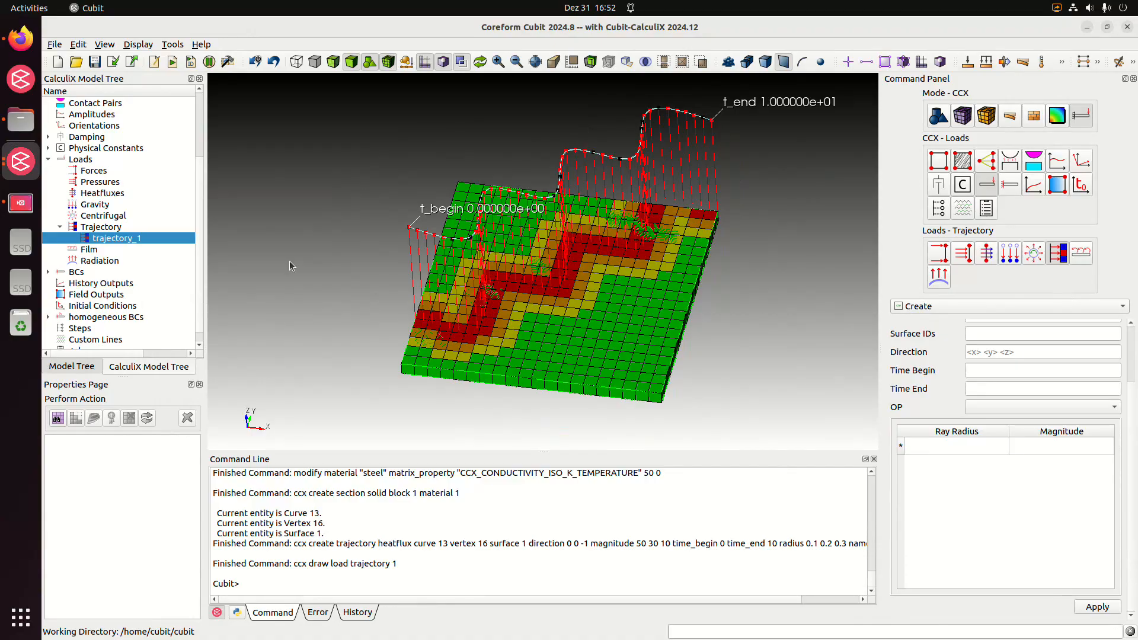
# Create an initial condition of type Temperature
pyautogui.click(48, 159)
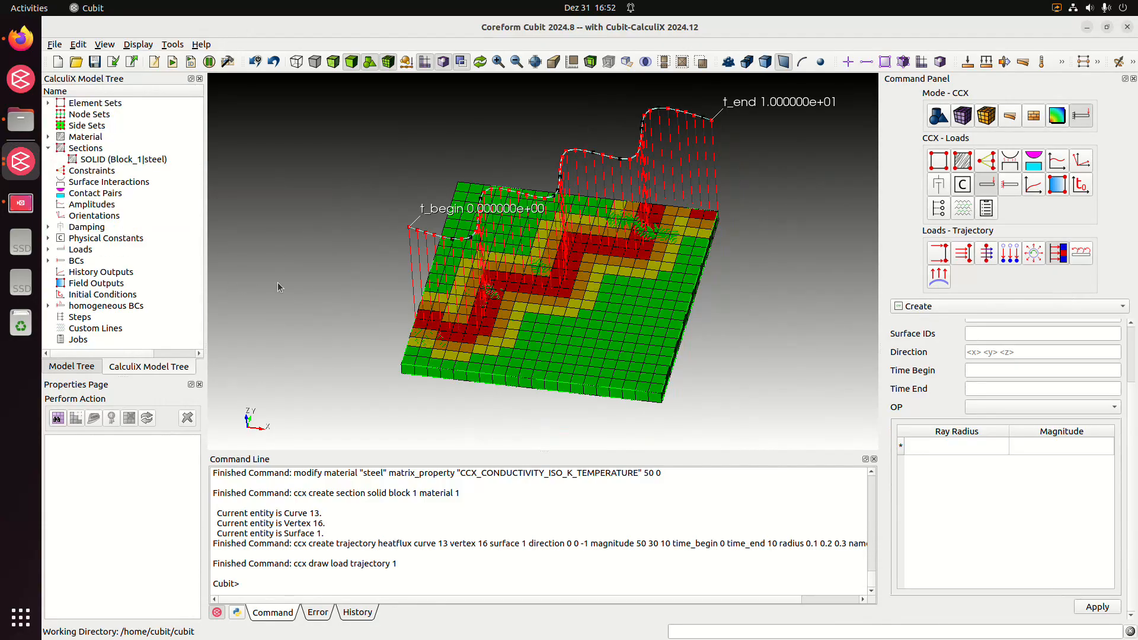
pyautogui.click(130, 296)
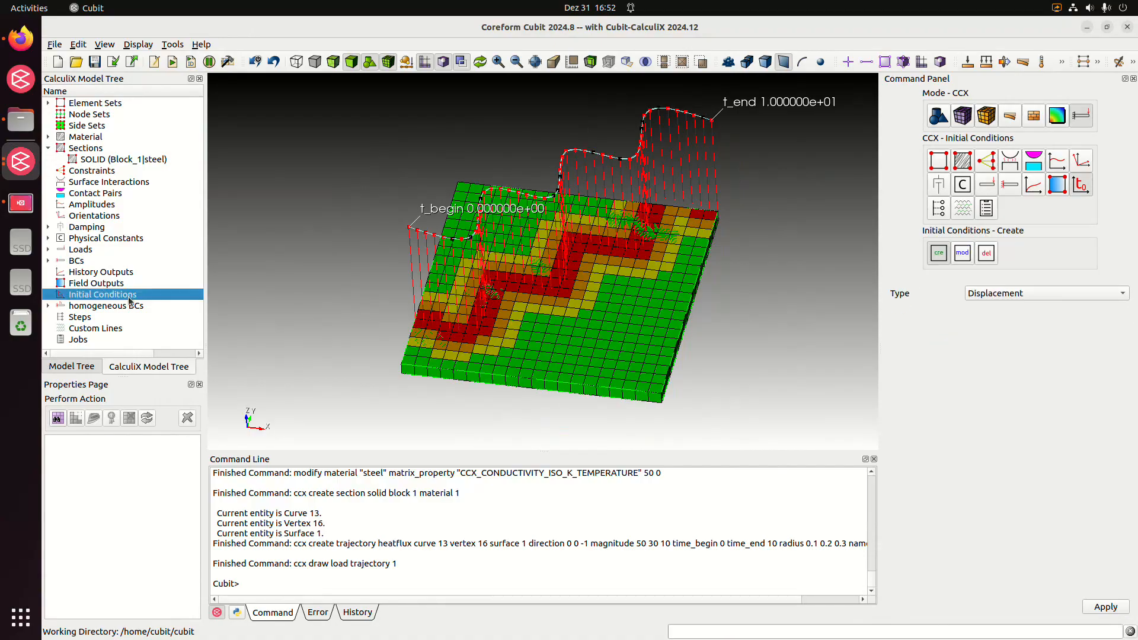
pyautogui.click(1038, 293)
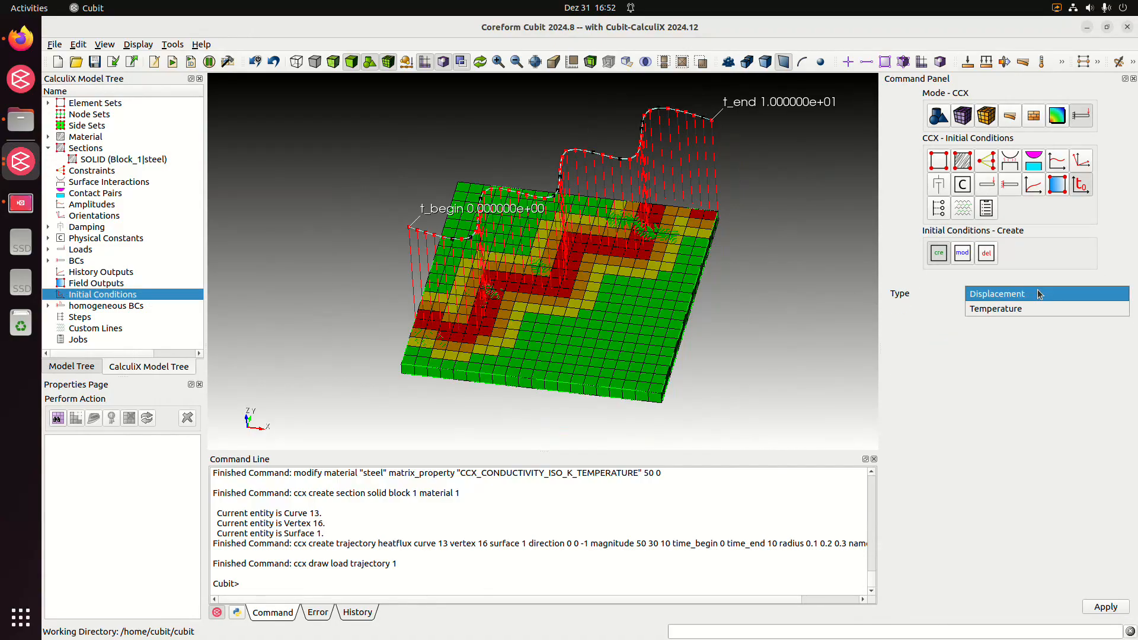
pyautogui.click(1037, 308)
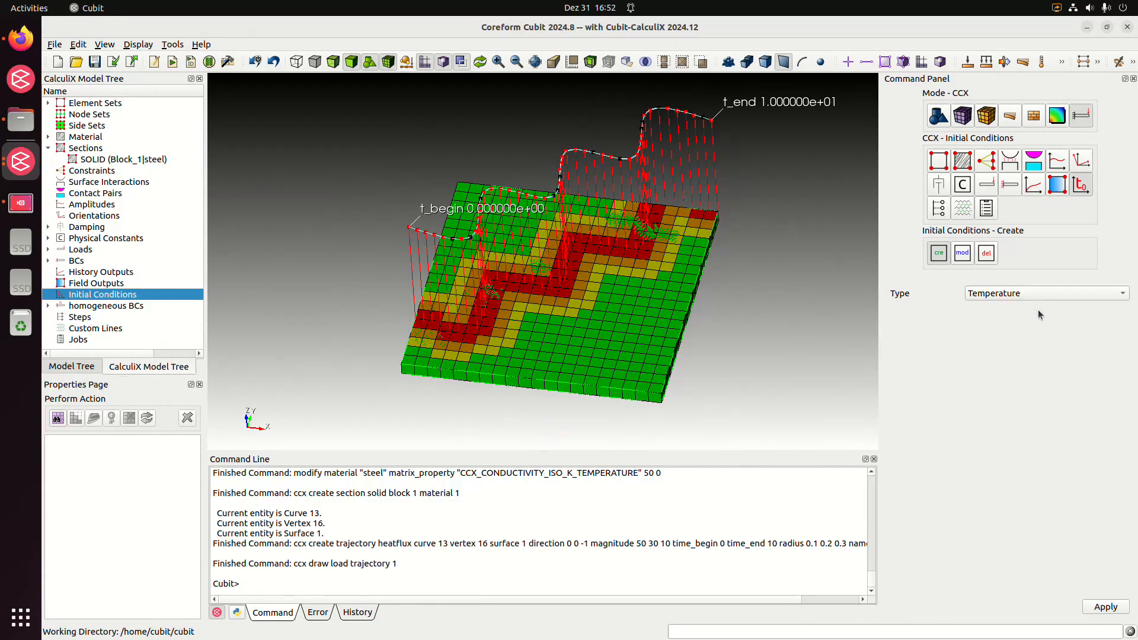
pyautogui.click(1109, 608)
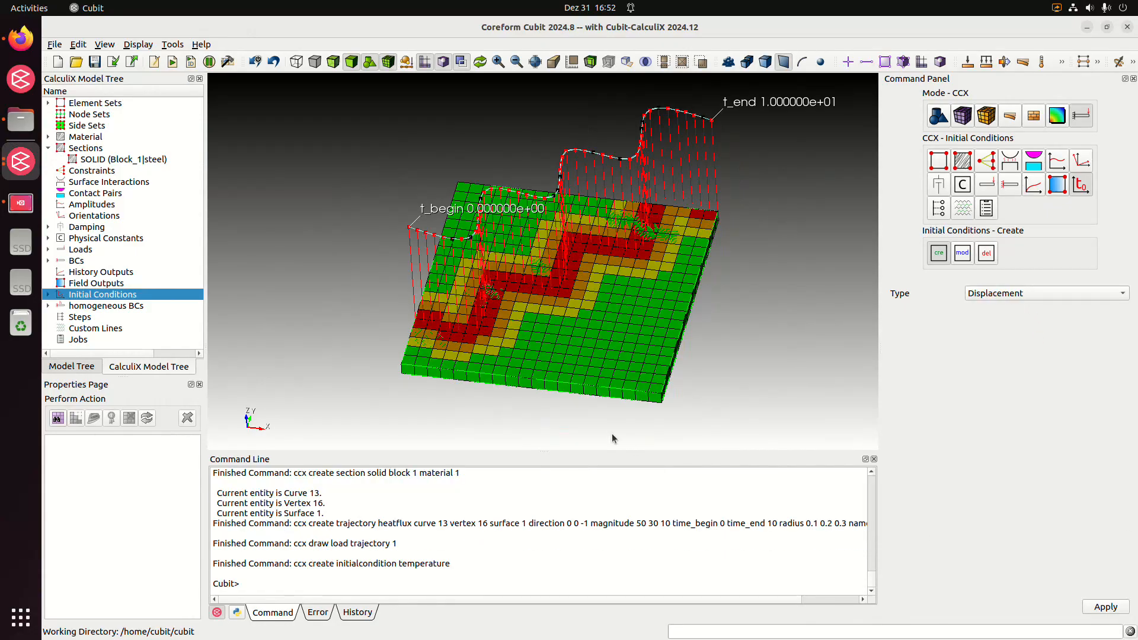
# Open the new initial condition for modification and set its type to Temperature
pyautogui.click(49, 295)
pyautogui.click(86, 306)
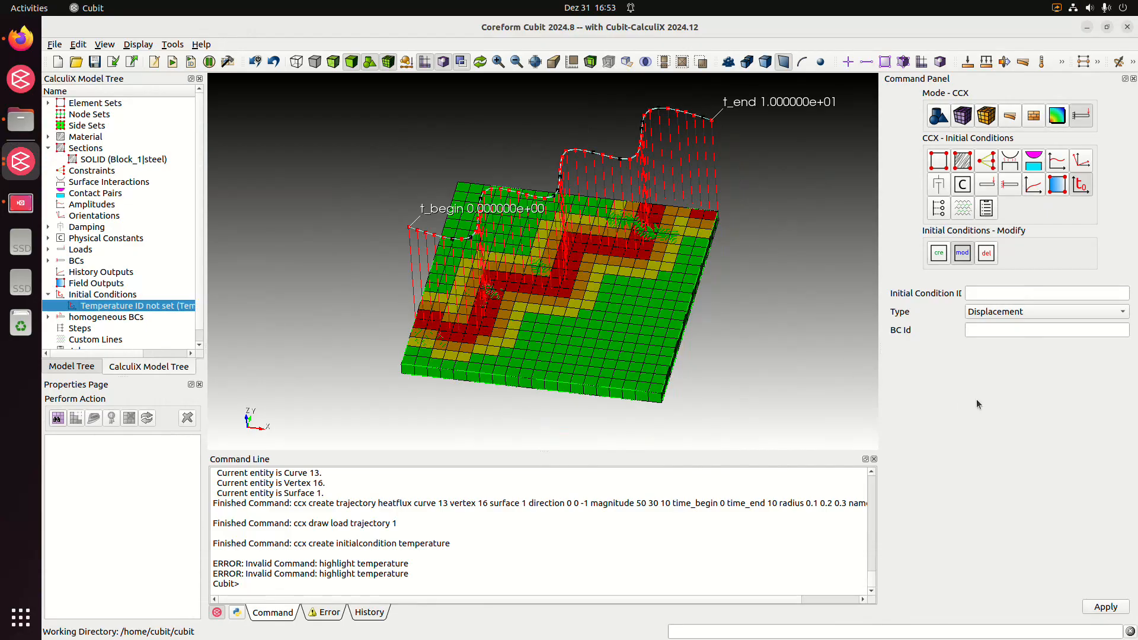
pyautogui.click(991, 295)
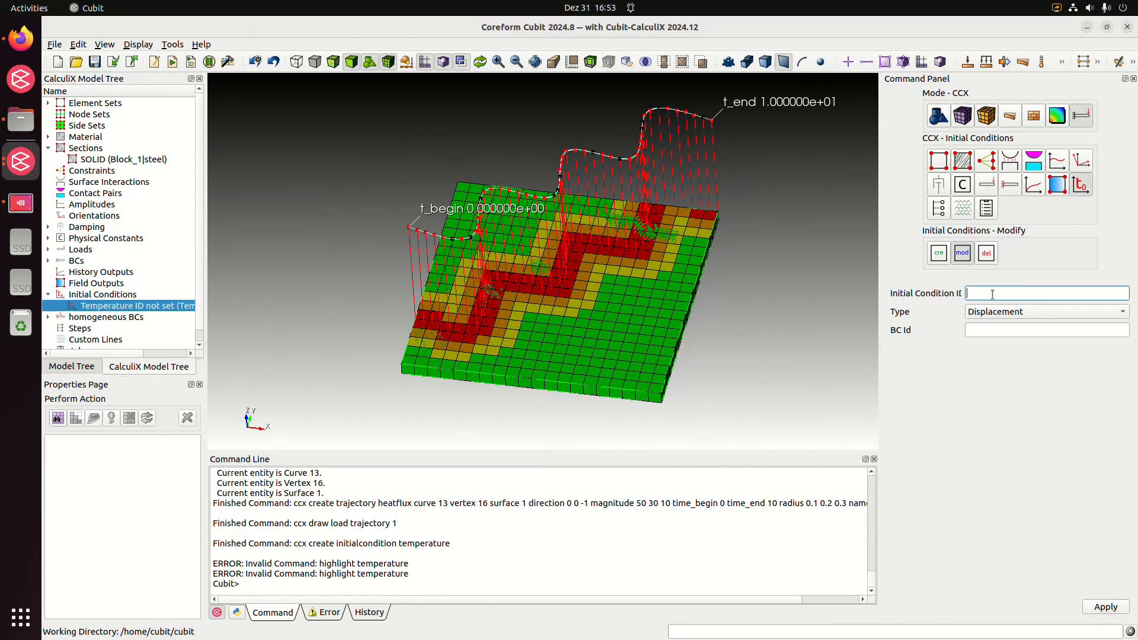
pyautogui.click(1002, 333)
pyautogui.click(1010, 314)
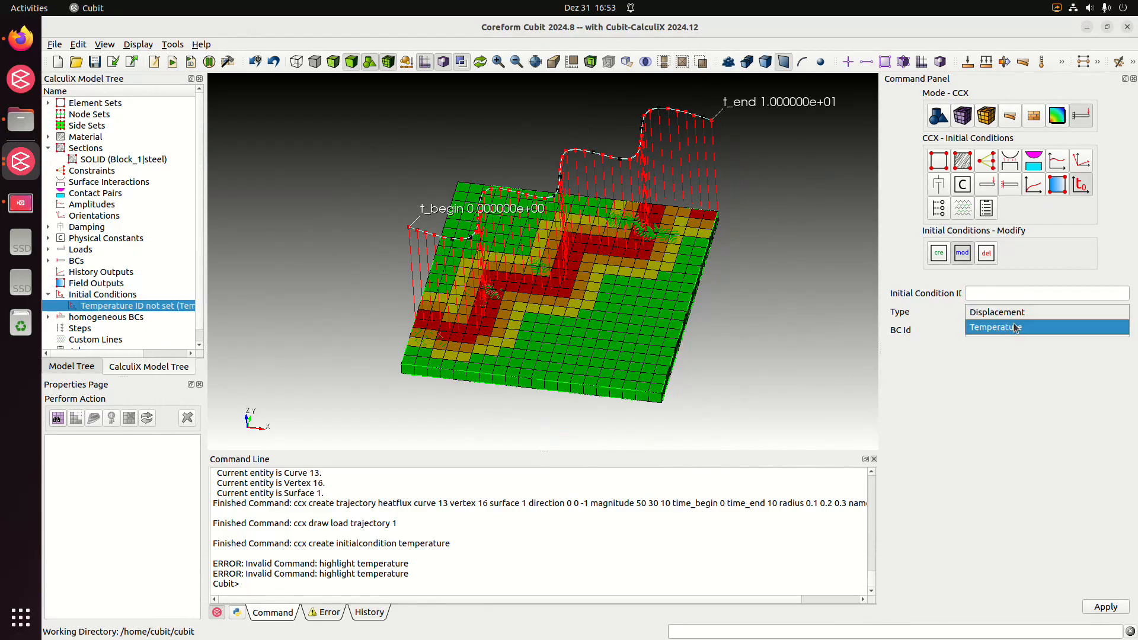
pyautogui.click(1016, 326)
pyautogui.click(1001, 329)
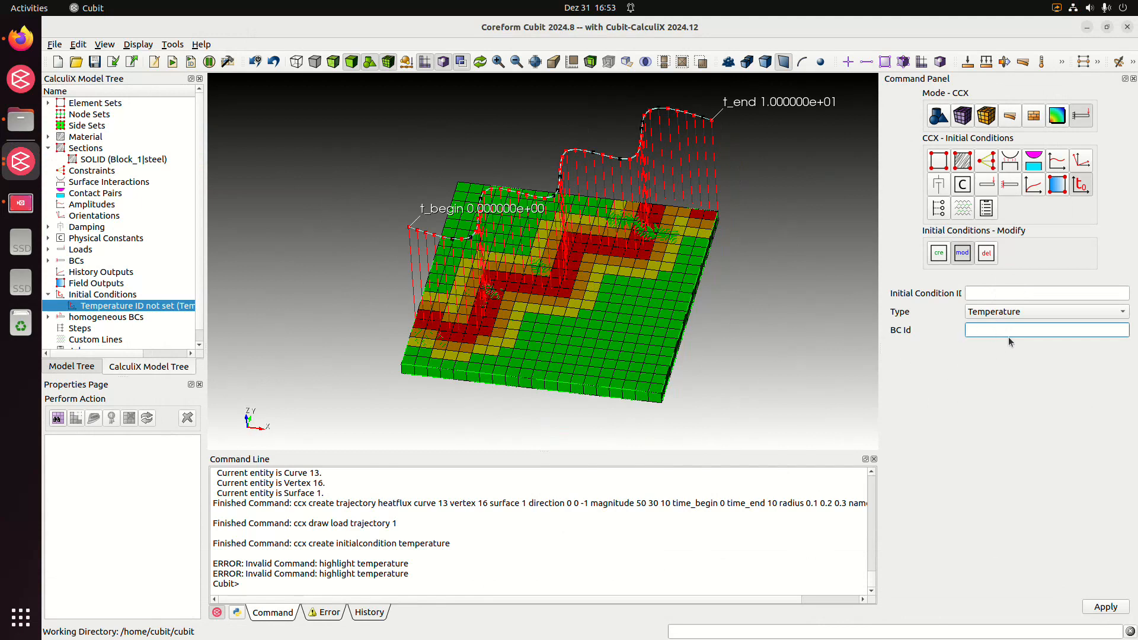
pyautogui.click(999, 293)
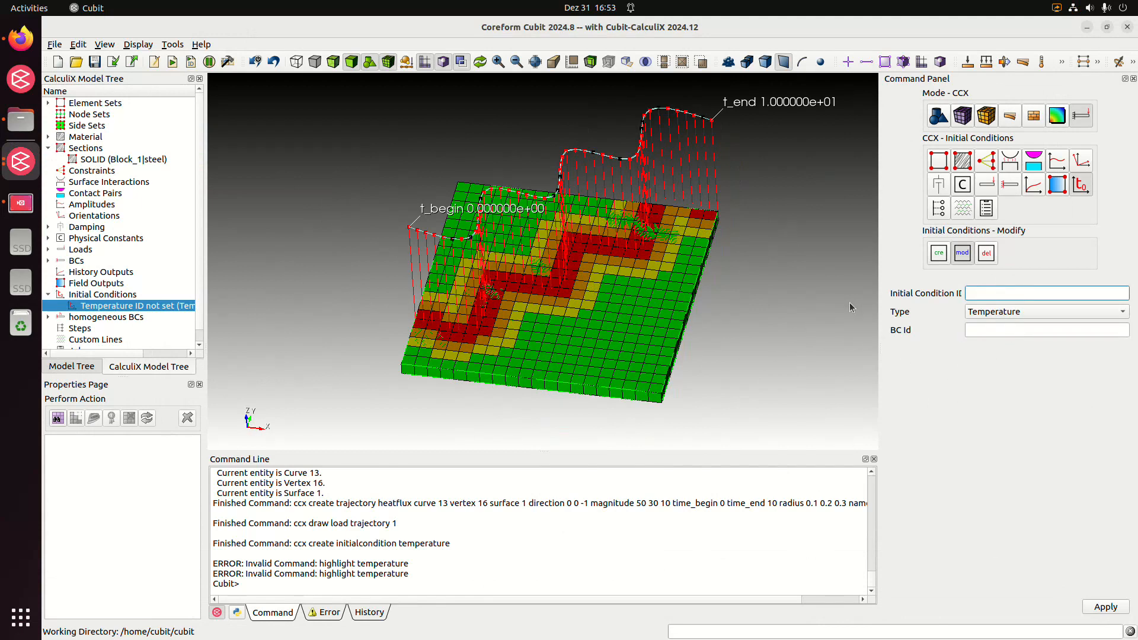
# Create a temperature boundary condition with a value of 293 on all volumes
pyautogui.moveTo(701, 320); pyautogui.dragTo(678, 323, button='middle')
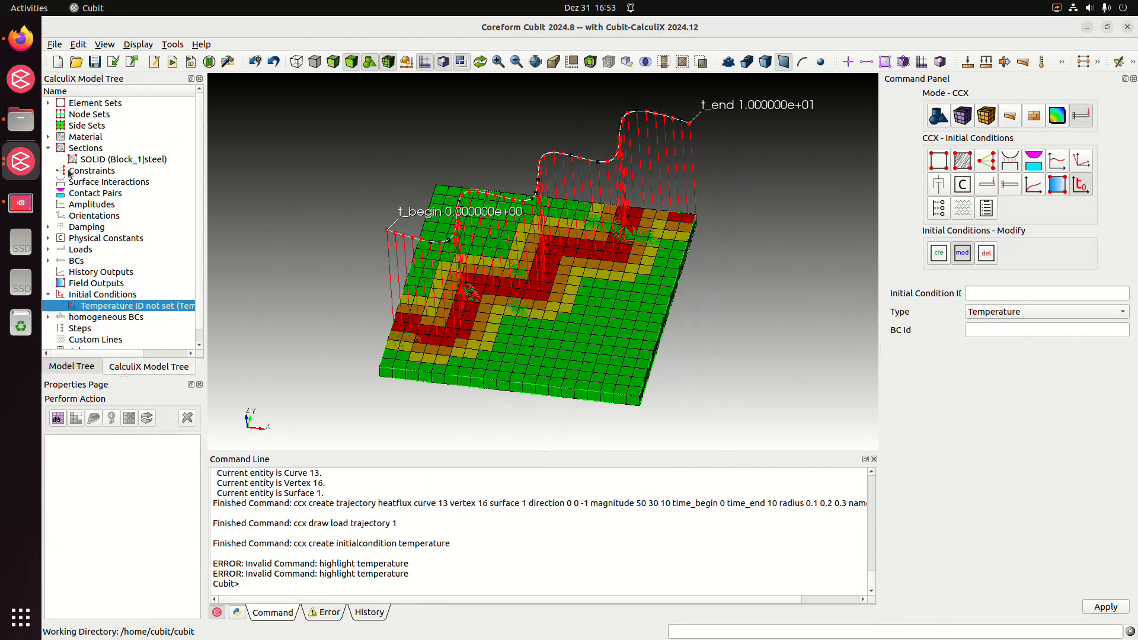
pyautogui.click(48, 250)
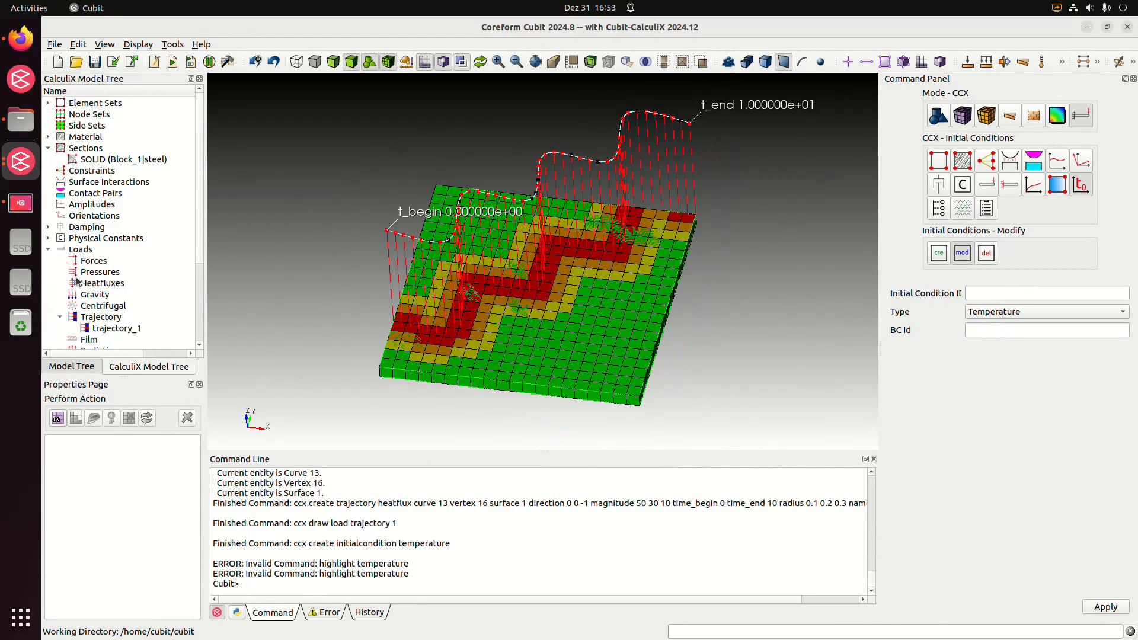
pyautogui.scroll(-2, 87, 301)
pyautogui.click(48, 294)
pyautogui.scroll(-2, 107, 296)
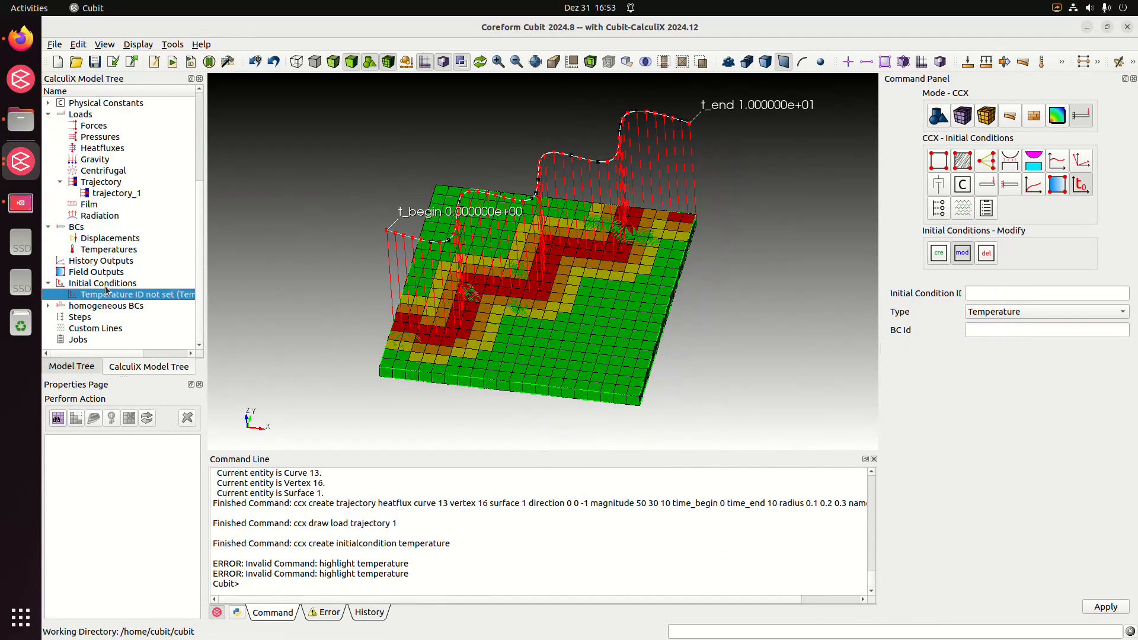
pyautogui.click(109, 249)
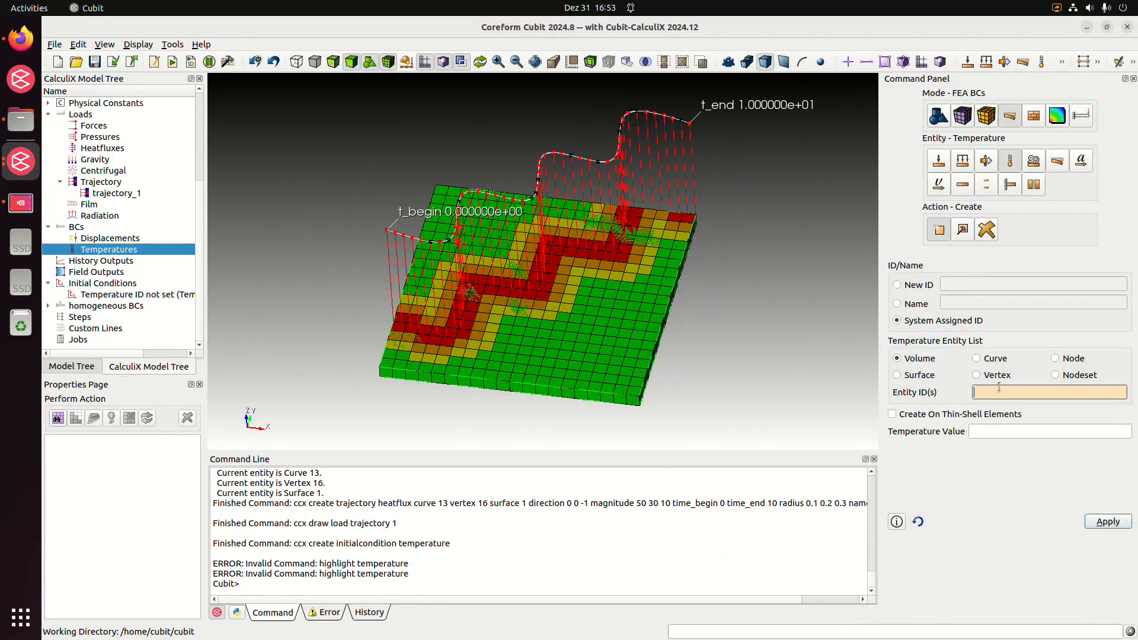
pyautogui.write('all')
pyautogui.click(1003, 432)
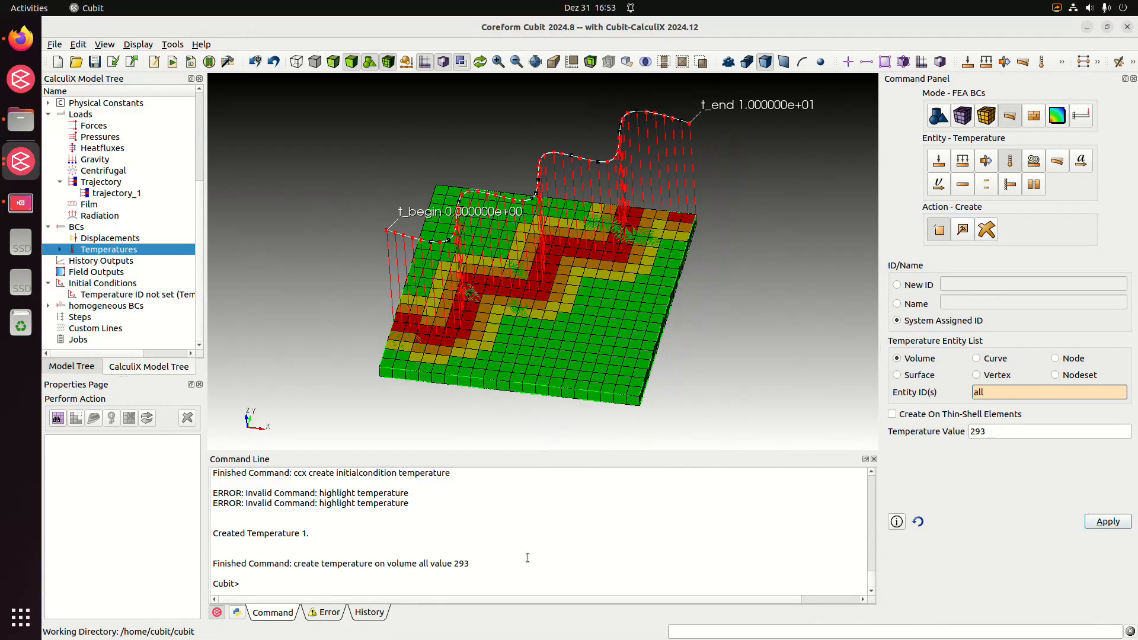
pyautogui.click(328, 612)
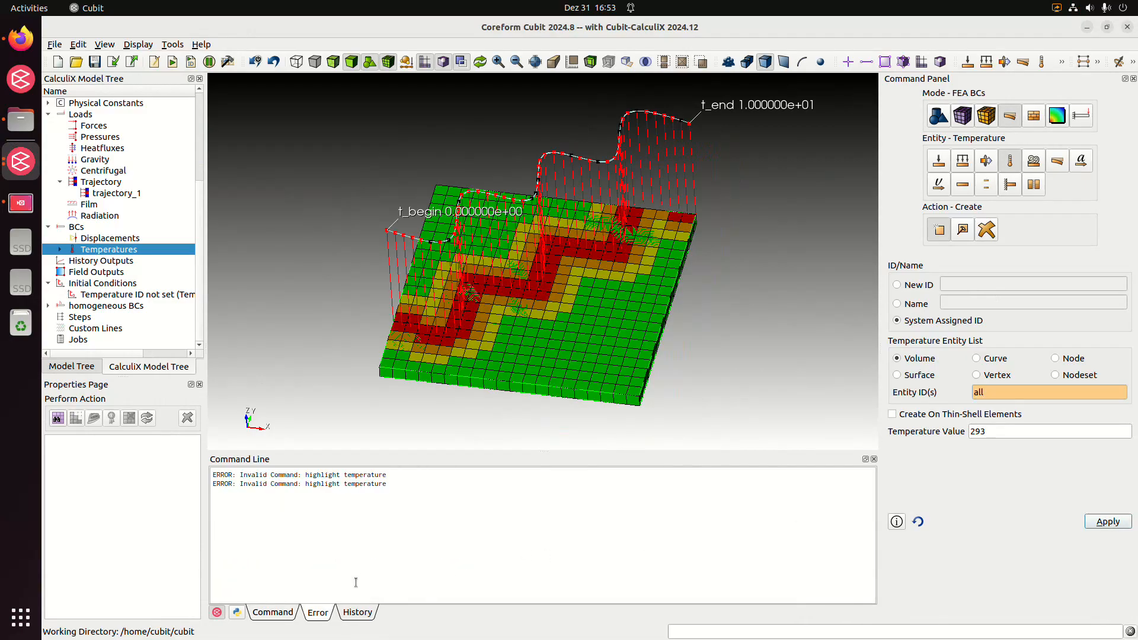
pyautogui.click(290, 613)
# Modify the temperature initial condition with ID 1 so that it references BC ID 1
pyautogui.moveTo(348, 307); pyautogui.dragTo(339, 321, button='middle')
pyautogui.click(60, 250)
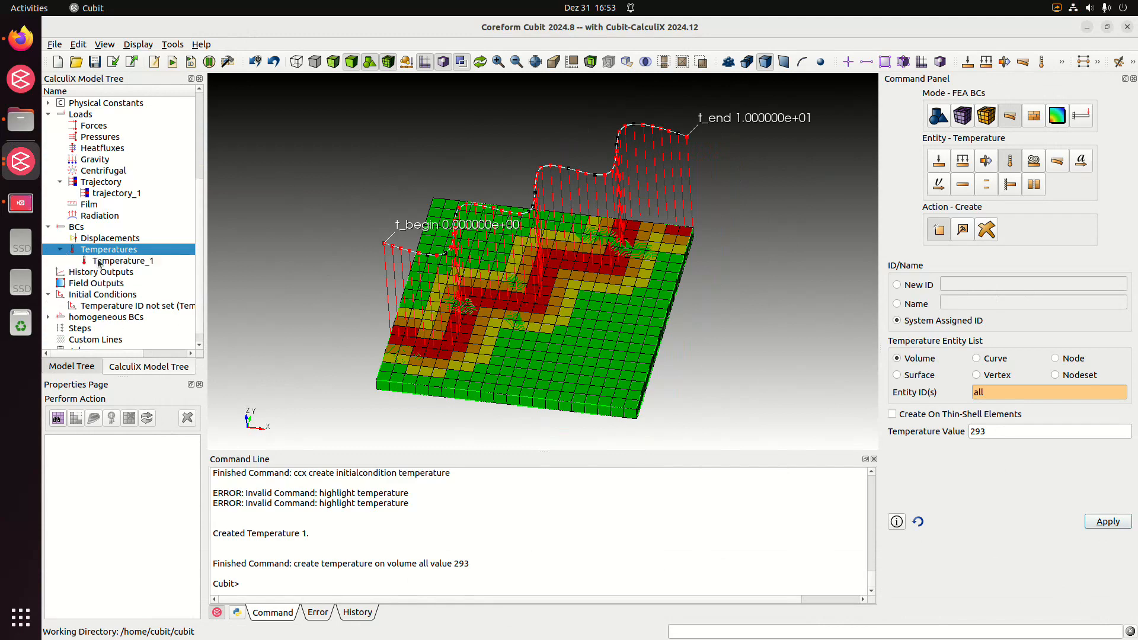
pyautogui.click(121, 261)
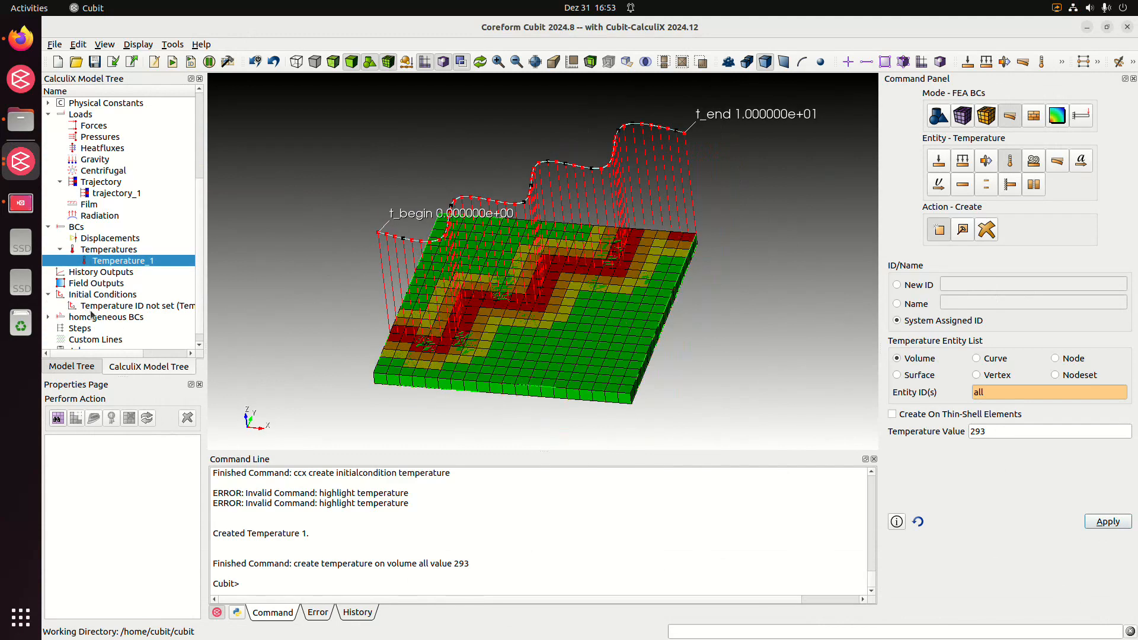
pyautogui.click(113, 306)
pyautogui.click(978, 295)
pyautogui.write('2')
pyautogui.press('Tab')
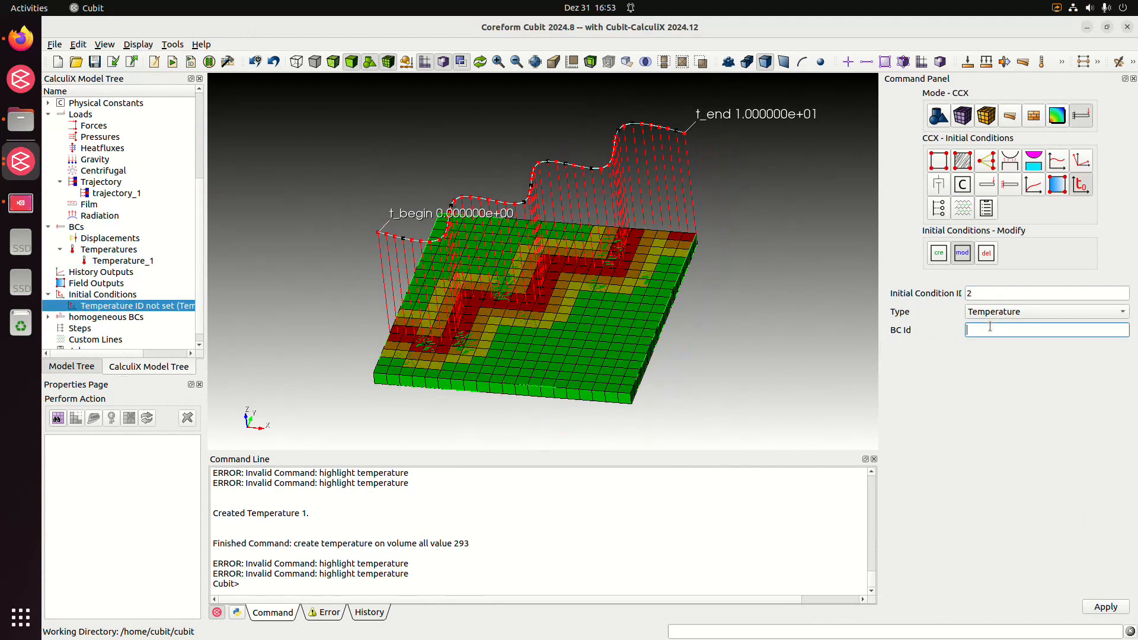
pyautogui.write('1')
pyautogui.moveTo(984, 294); pyautogui.dragTo(961, 303)
pyautogui.write('1')
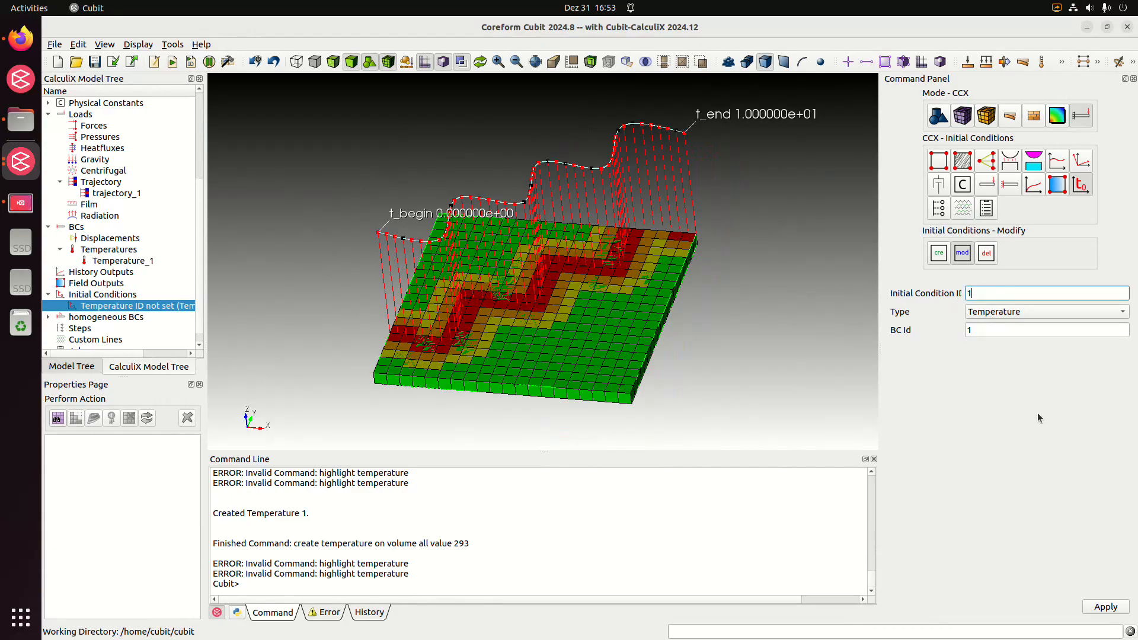
pyautogui.click(1101, 607)
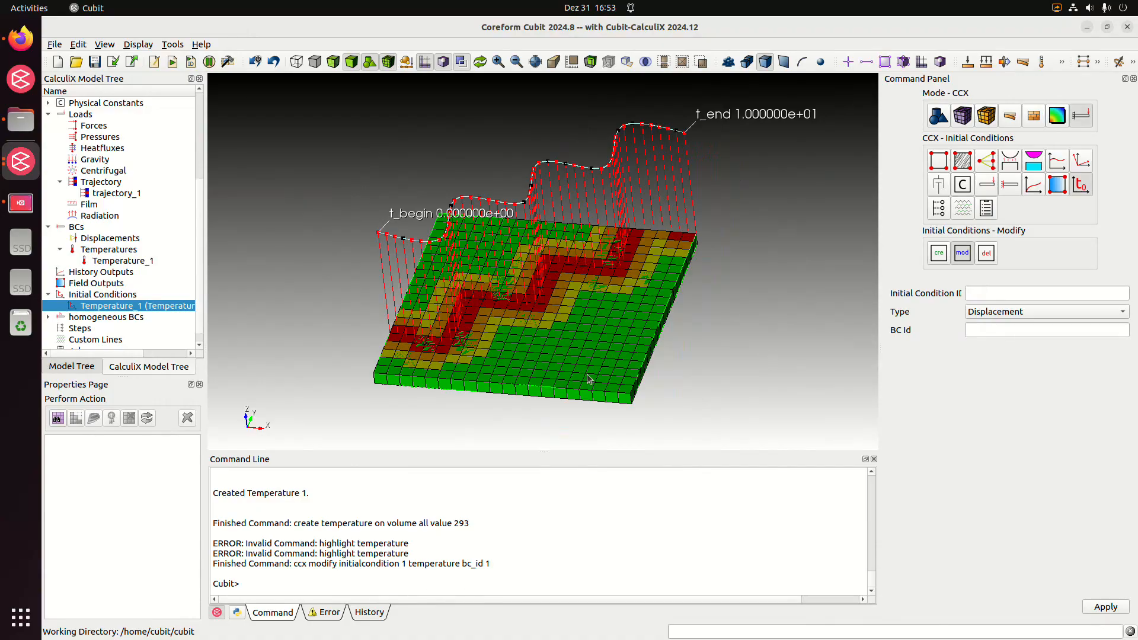
# Check the error log and reselect the temperature initial condition to review it
pyautogui.moveTo(734, 330); pyautogui.dragTo(736, 335)
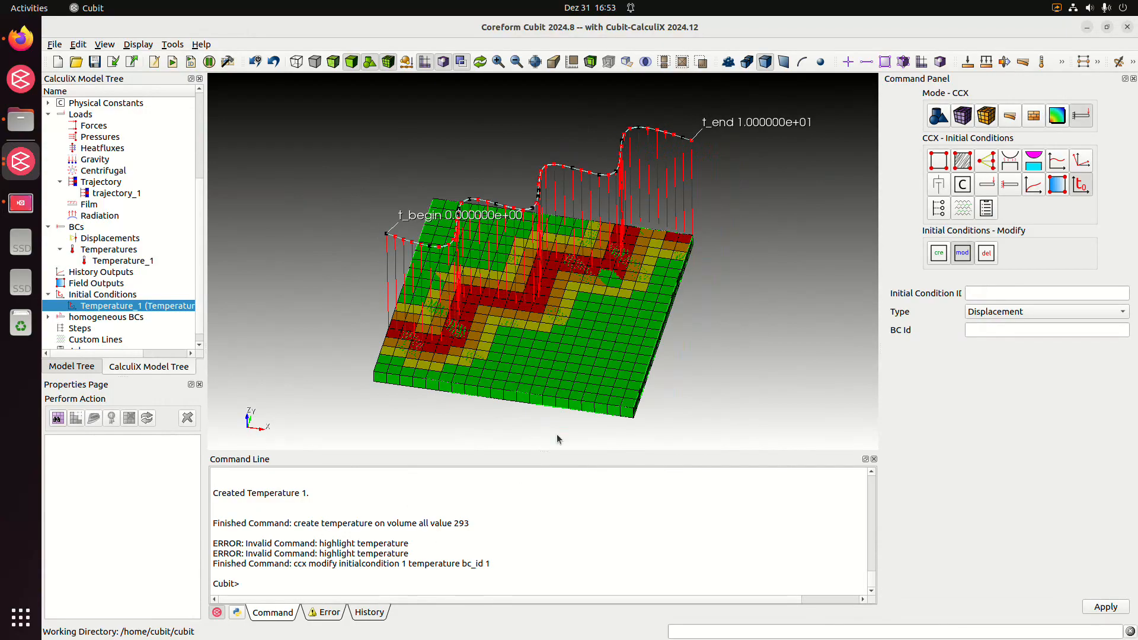
pyautogui.click(330, 613)
pyautogui.click(303, 614)
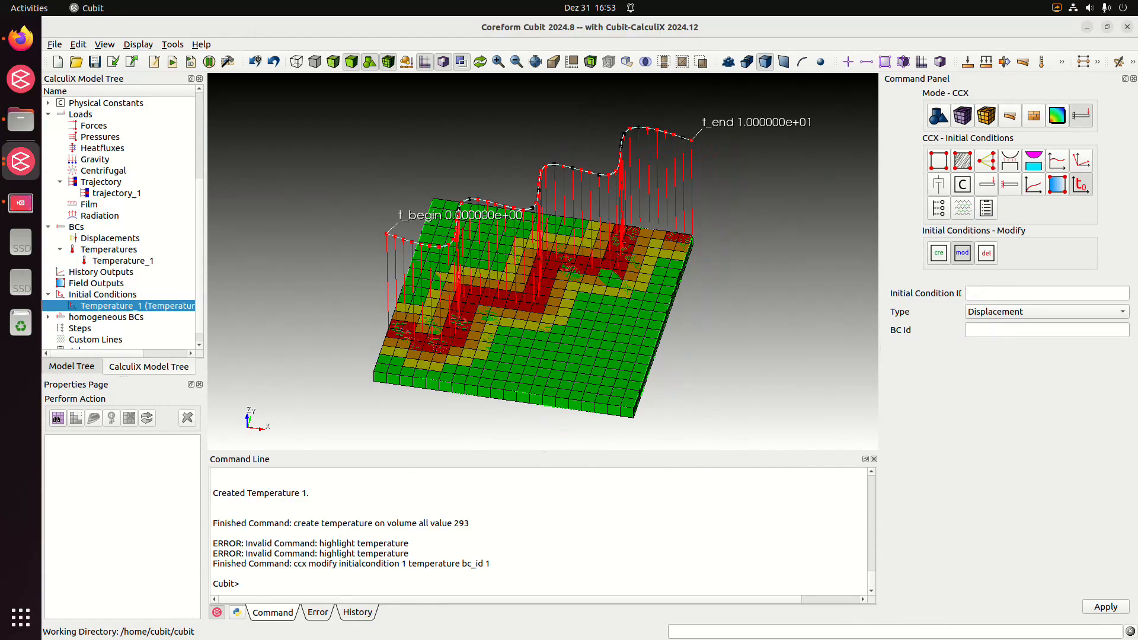
pyautogui.click(100, 297)
pyautogui.click(109, 303)
pyautogui.click(724, 332)
pyautogui.moveTo(724, 332); pyautogui.dragTo(736, 311)
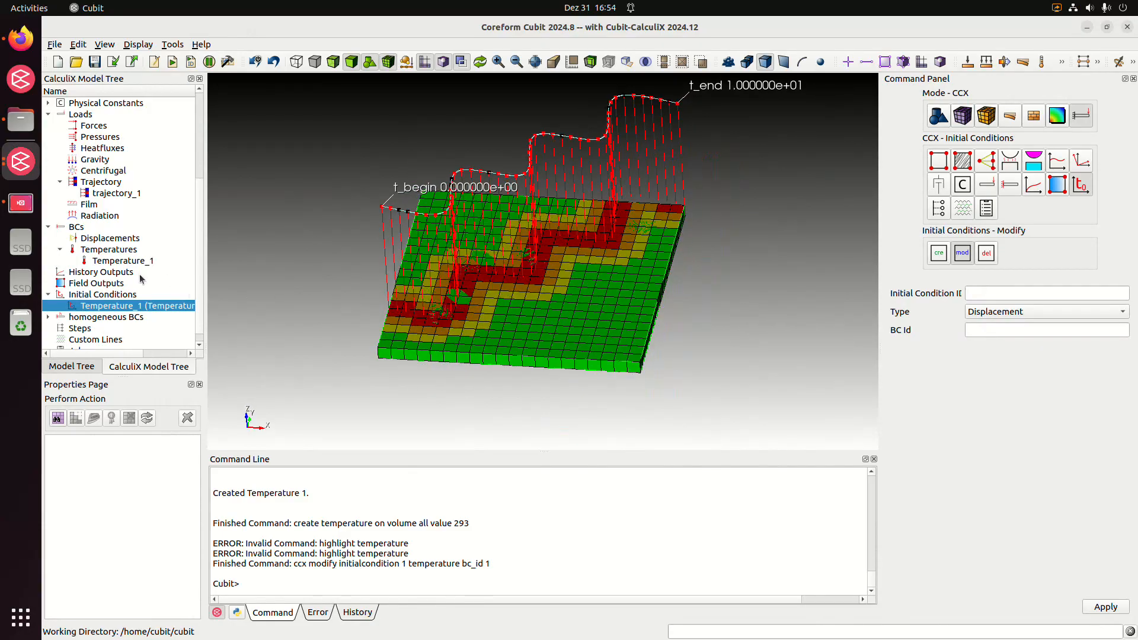
# Create a field output named fo_node of type Node
pyautogui.scroll(-1, 140, 274)
pyautogui.click(105, 273)
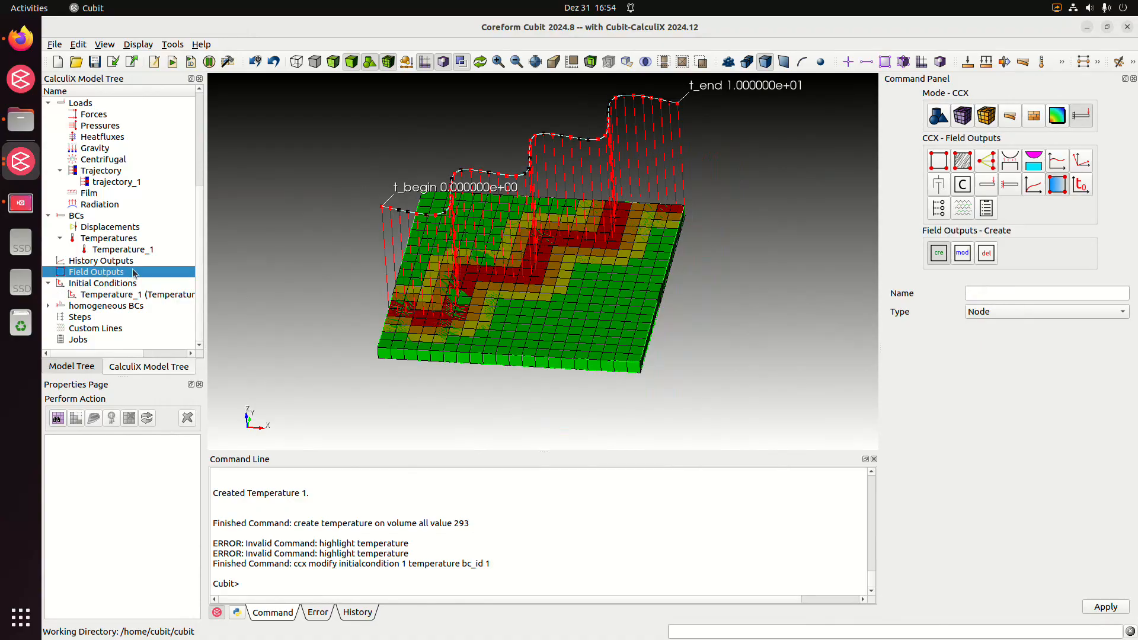
pyautogui.click(1075, 313)
pyautogui.click(1037, 312)
pyautogui.click(990, 293)
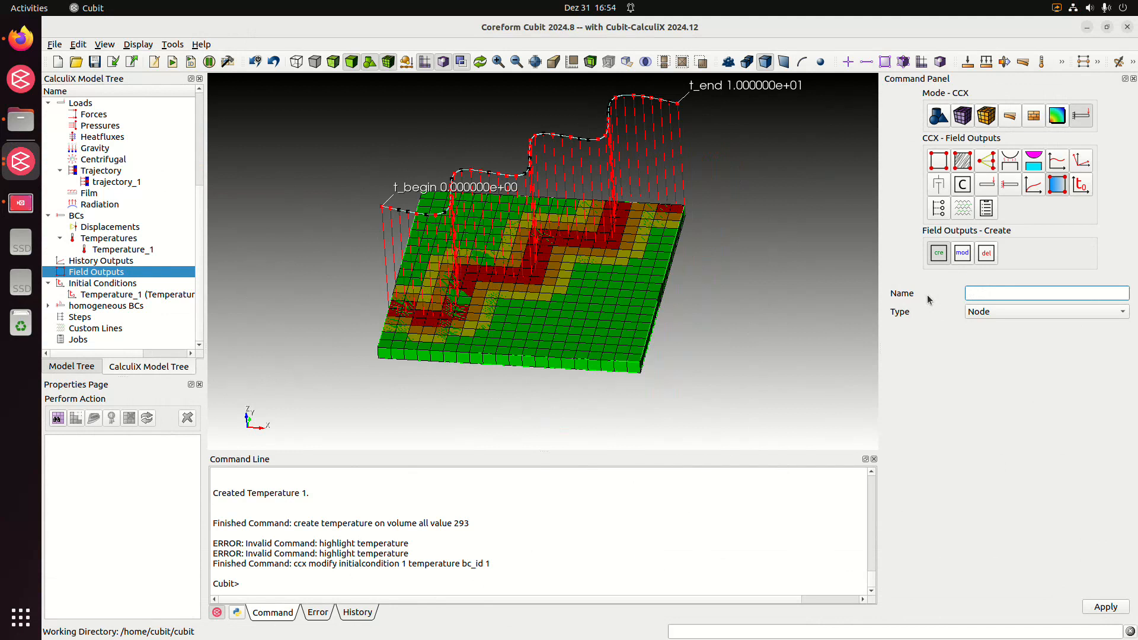
pyautogui.write('fo_noide')
pyautogui.press('Left')
pyautogui.press('Left')
pyautogui.press('BackSpace')
pyautogui.click(1105, 607)
# Create a field output named fo_element of type Element
pyautogui.click(989, 292)
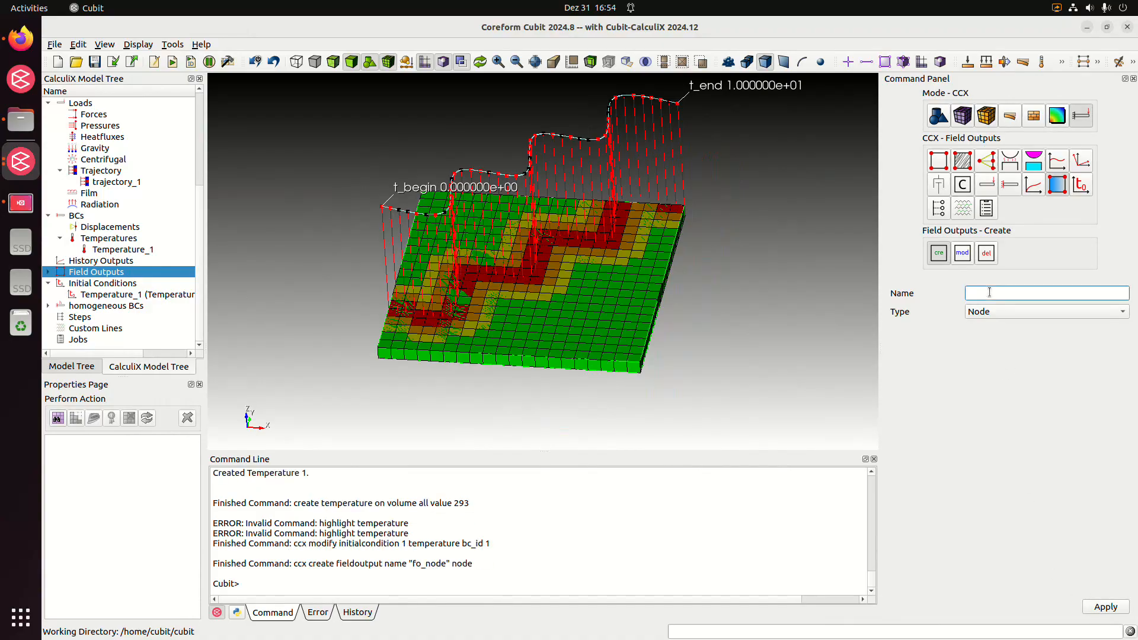
pyautogui.write('fo_elmt')
pyautogui.press('BackSpace')
pyautogui.write('ent')
pyautogui.click(1015, 312)
pyautogui.click(1022, 327)
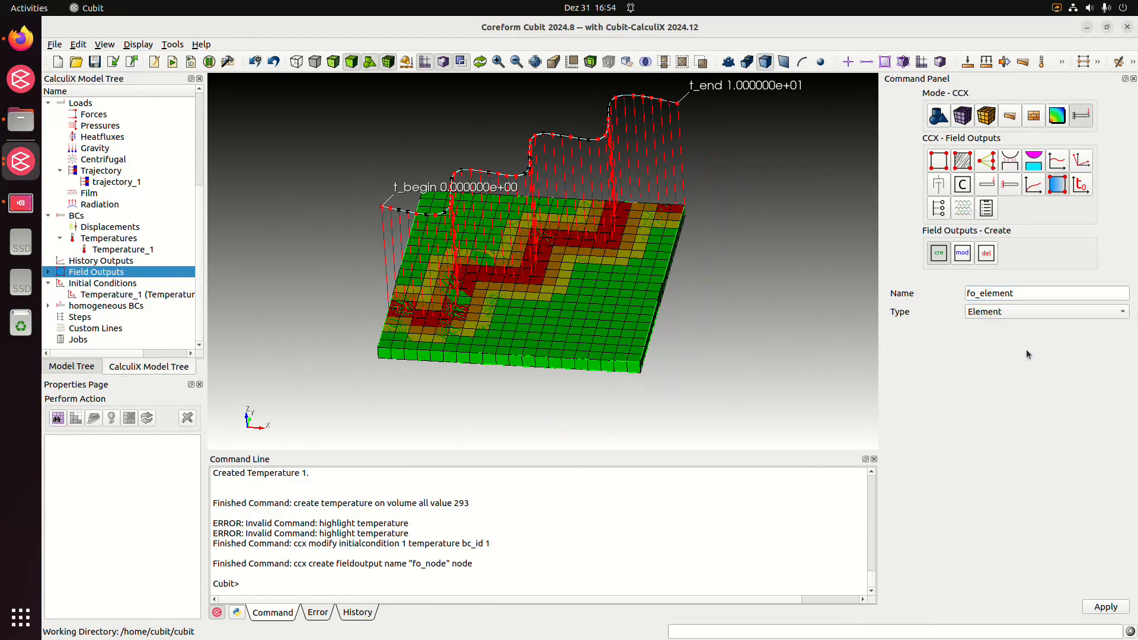
pyautogui.click(1094, 609)
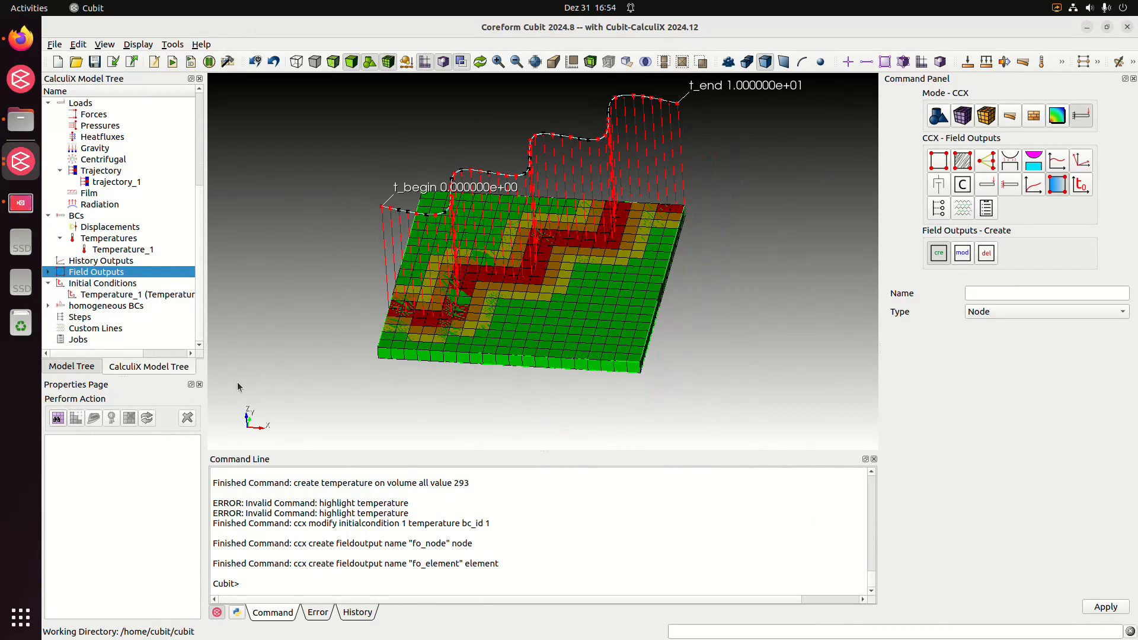
# Modify the fo_node field output with ID 1 to request only the nodal result NT
pyautogui.click(50, 272)
pyautogui.click(86, 284)
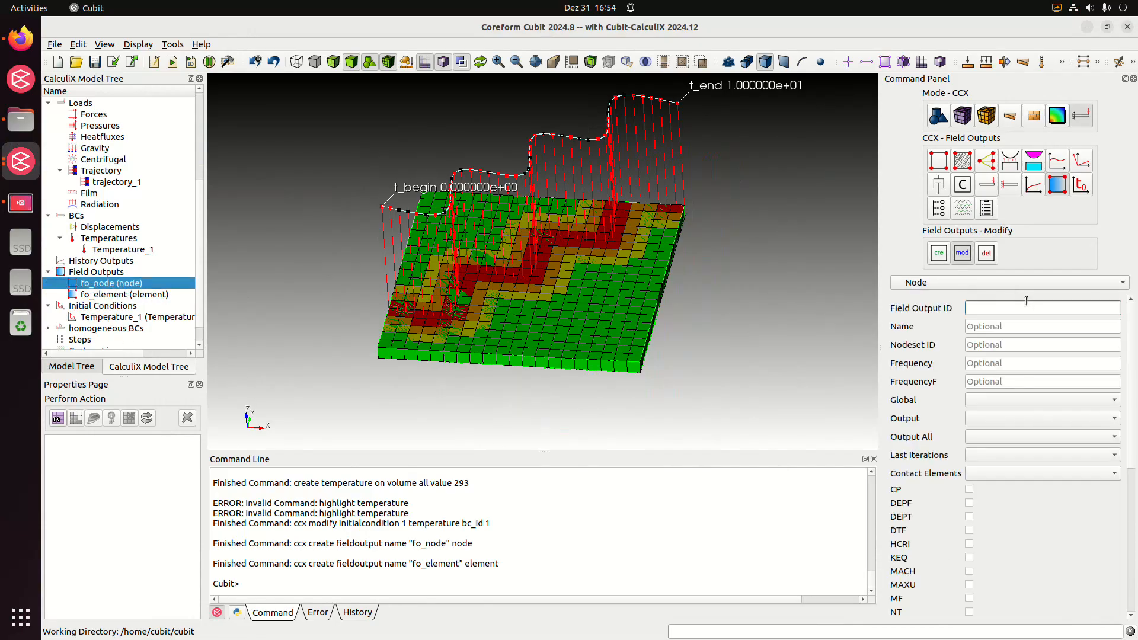
pyautogui.scroll(-4, 947, 392)
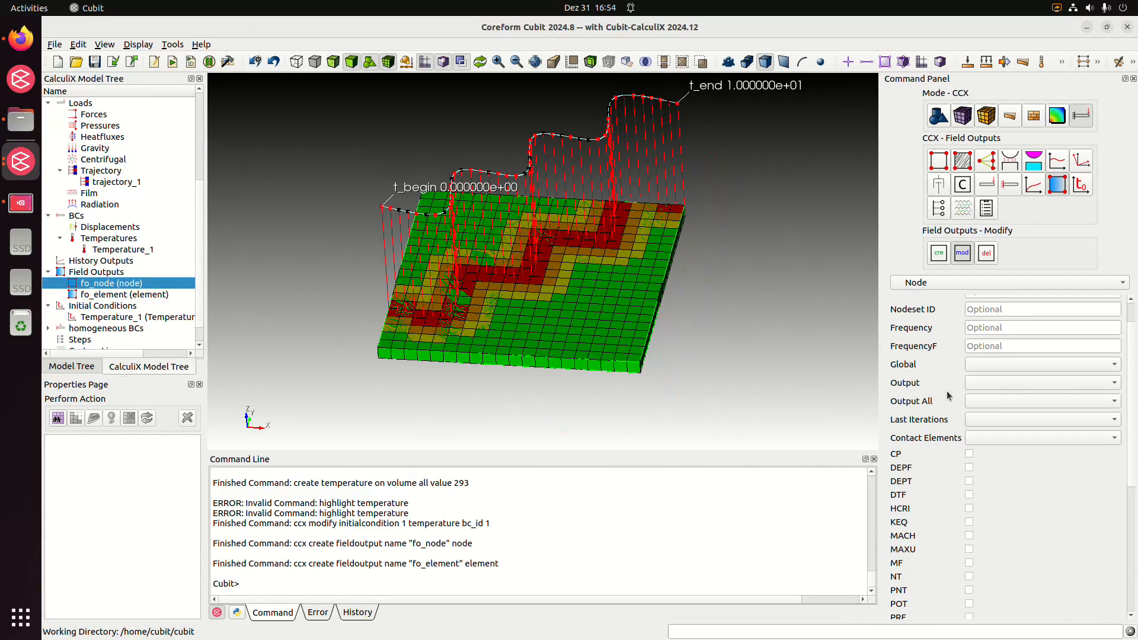
pyautogui.scroll(-3, 947, 392)
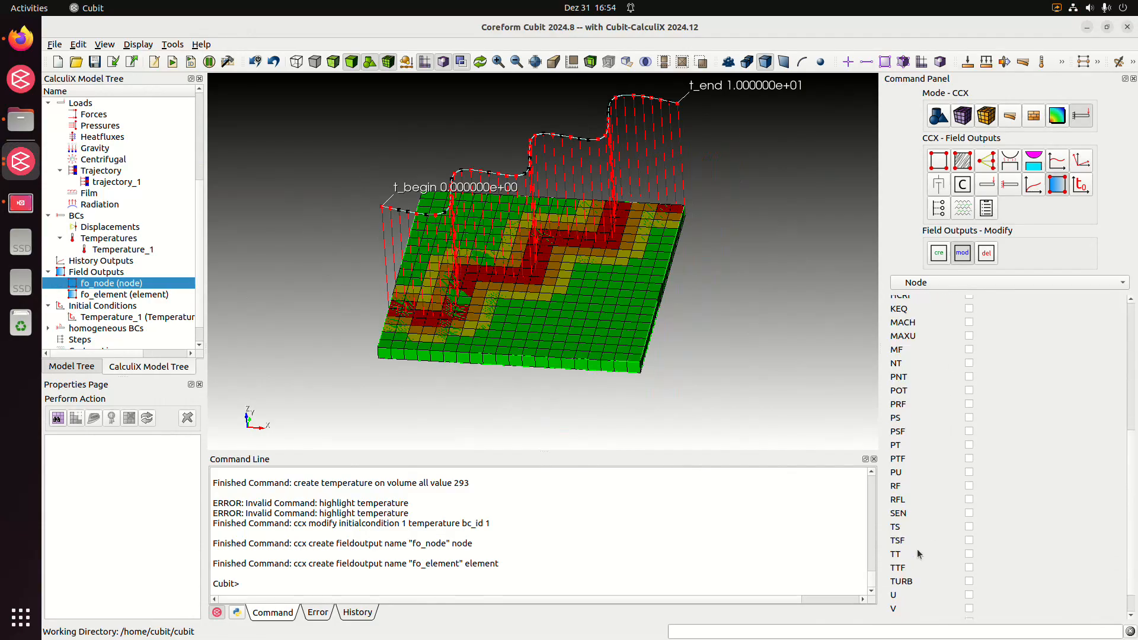
pyautogui.scroll(-1, 926, 584)
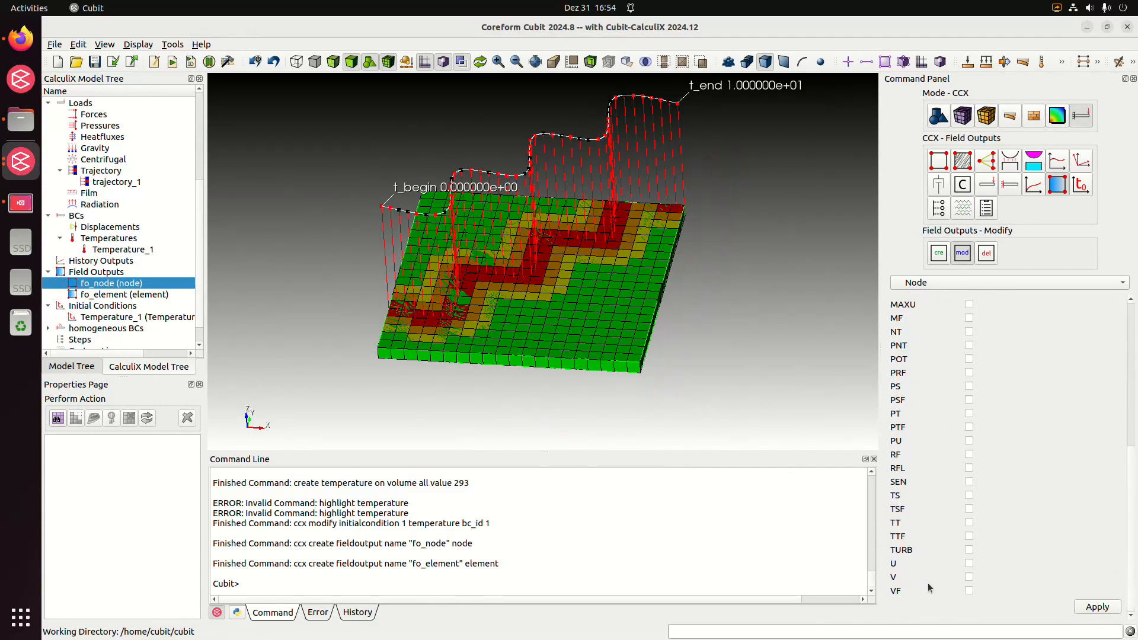
pyautogui.scroll(3, 931, 588)
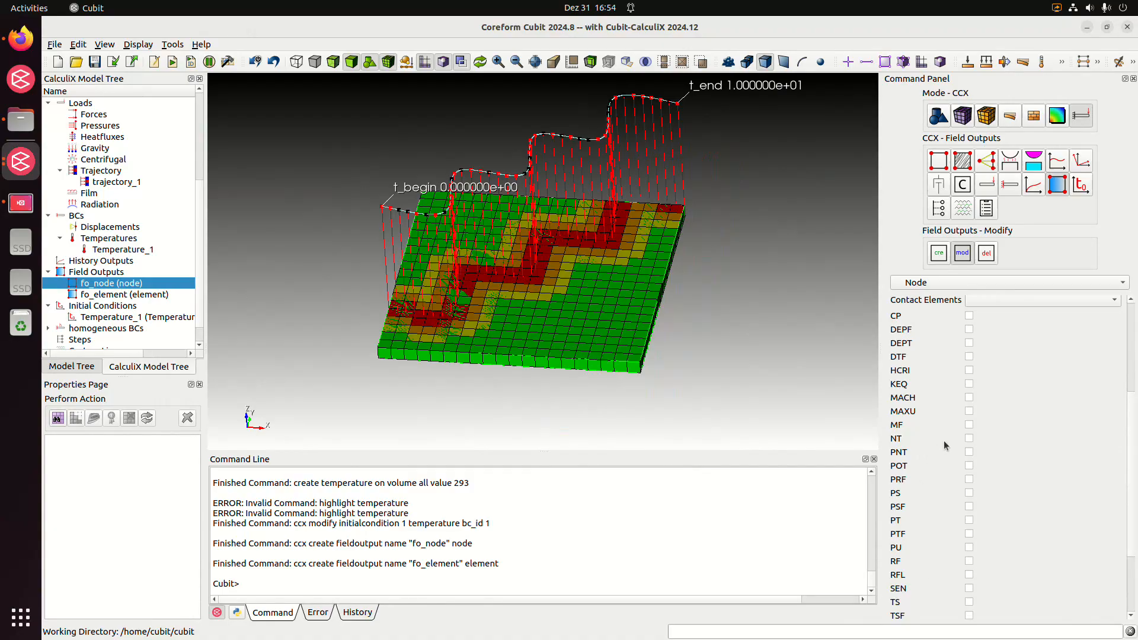
pyautogui.click(970, 440)
pyautogui.scroll(5, 1087, 452)
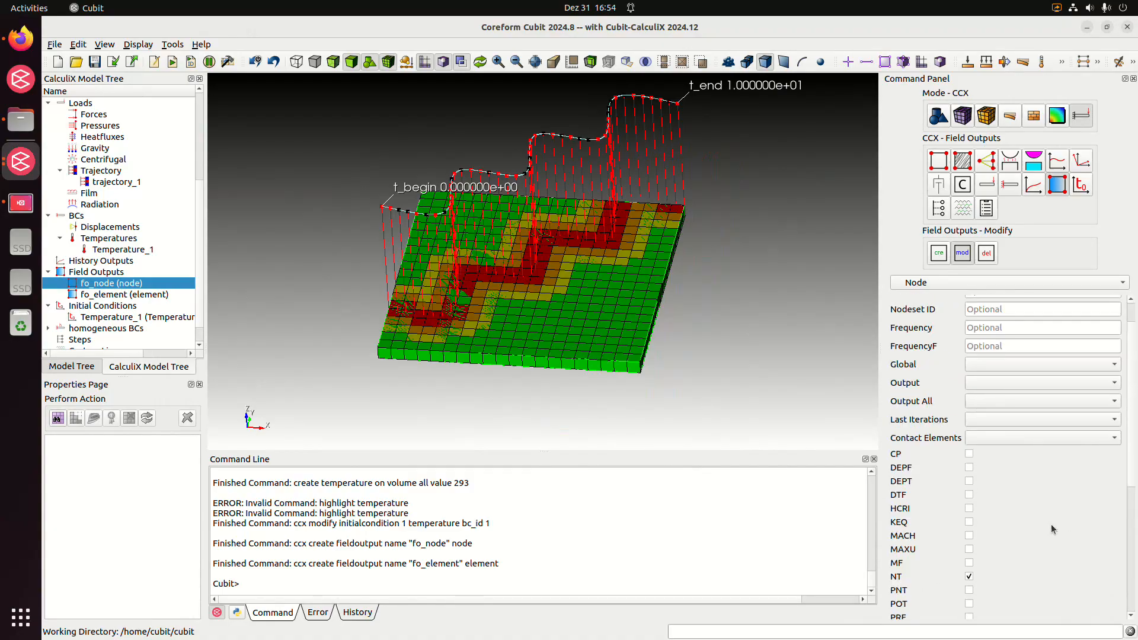
pyautogui.scroll(-5, 1051, 524)
pyautogui.click(1097, 607)
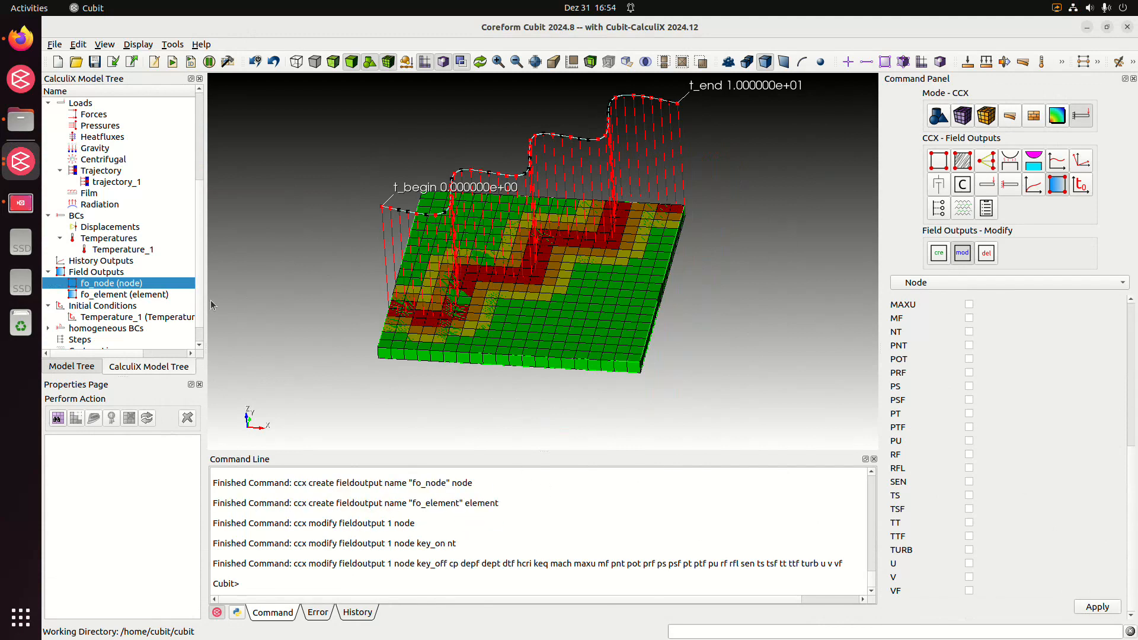
# Modify the fo_element field output with ID 2 as type Element to request only the HFL result
pyautogui.click(112, 295)
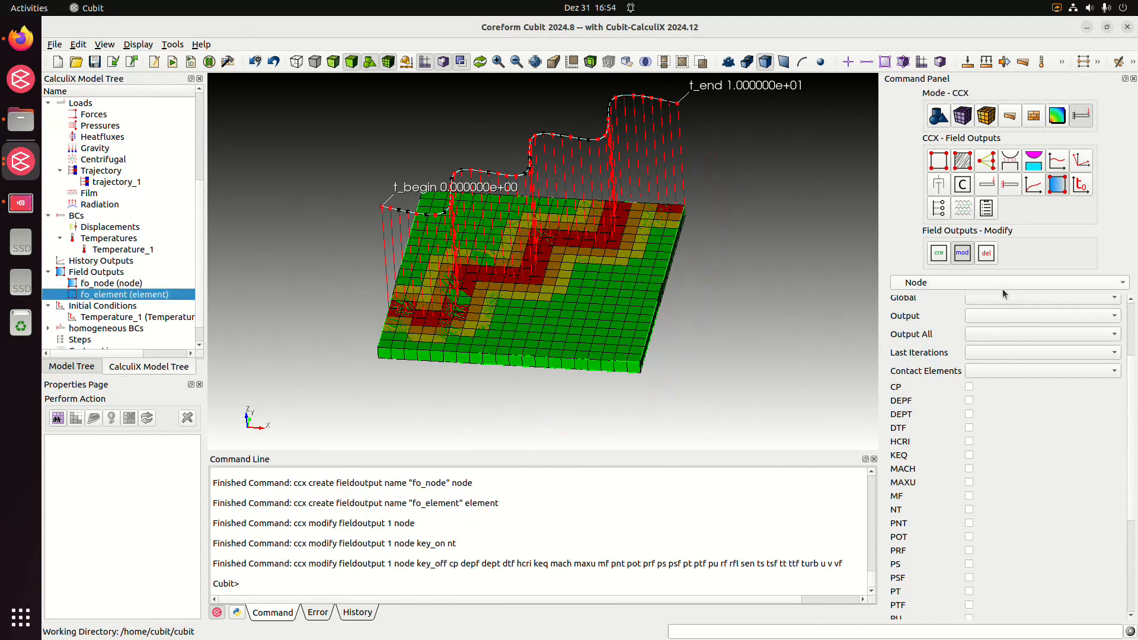
pyautogui.click(1002, 284)
pyautogui.click(999, 296)
pyautogui.click(993, 313)
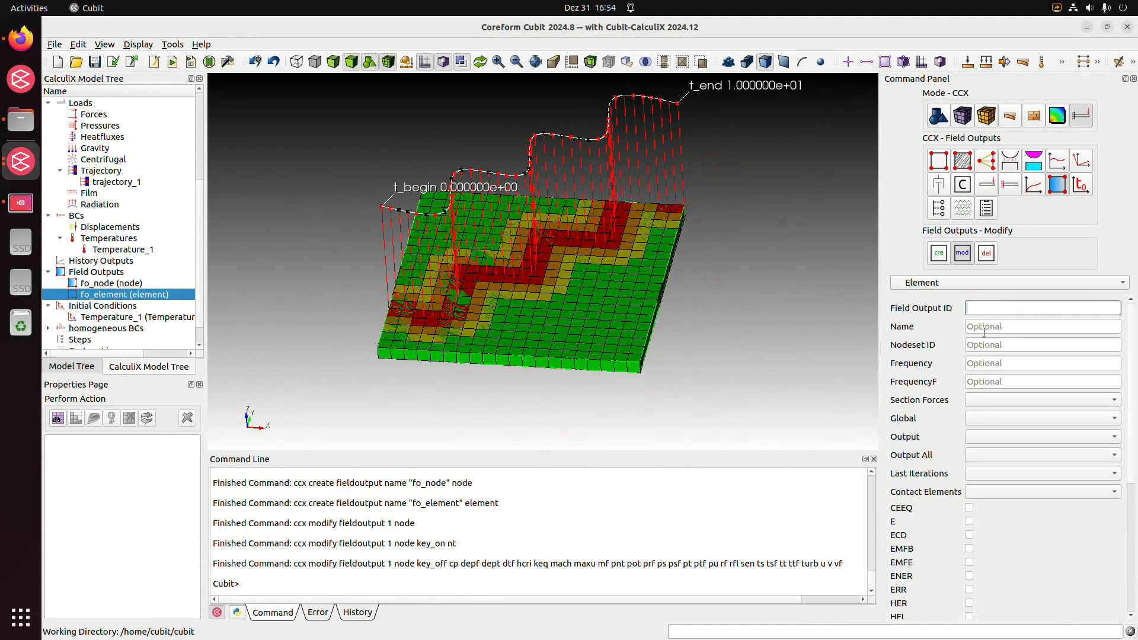
pyautogui.write('12')
pyautogui.scroll(-5, 949, 356)
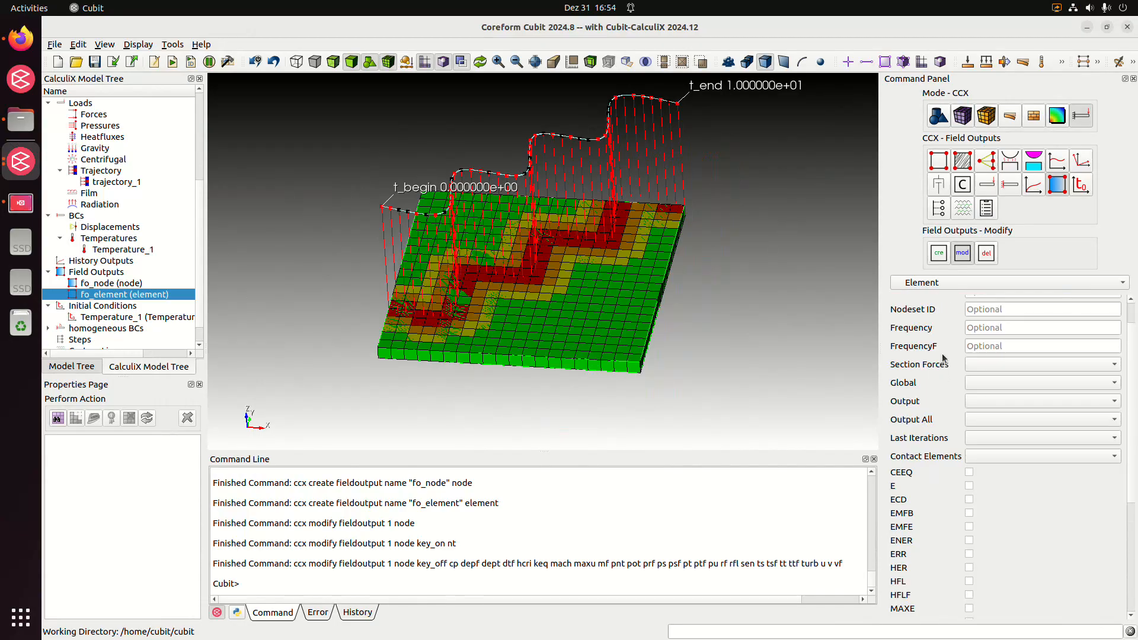
pyautogui.scroll(-2, 954, 374)
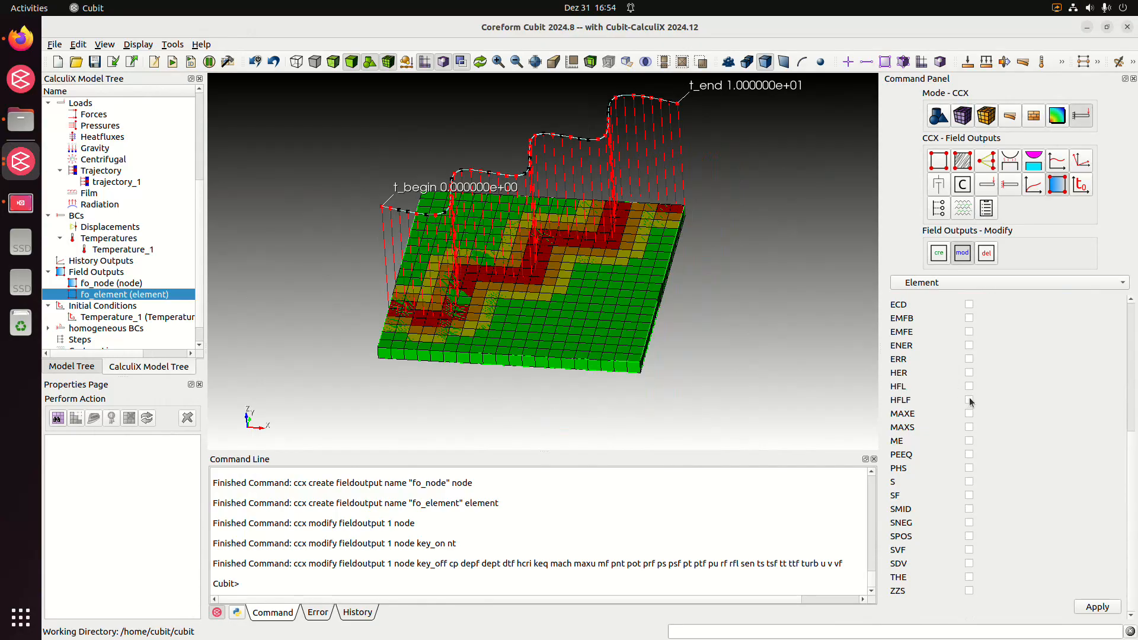
pyautogui.click(969, 385)
pyautogui.scroll(5, 1066, 493)
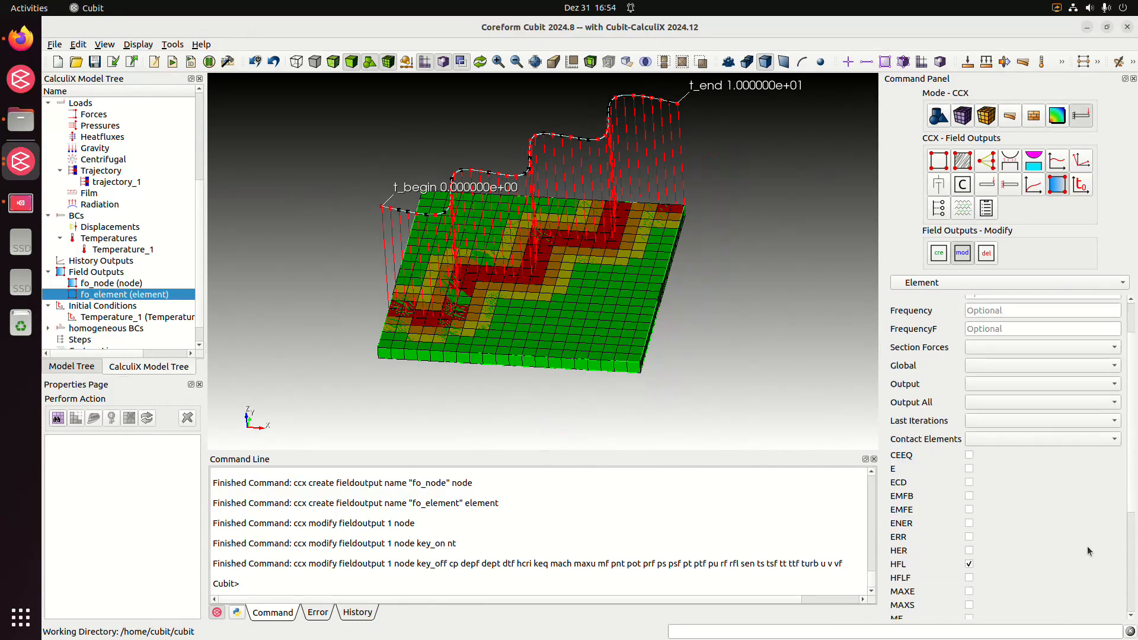
pyautogui.scroll(-5, 1087, 546)
pyautogui.click(1103, 608)
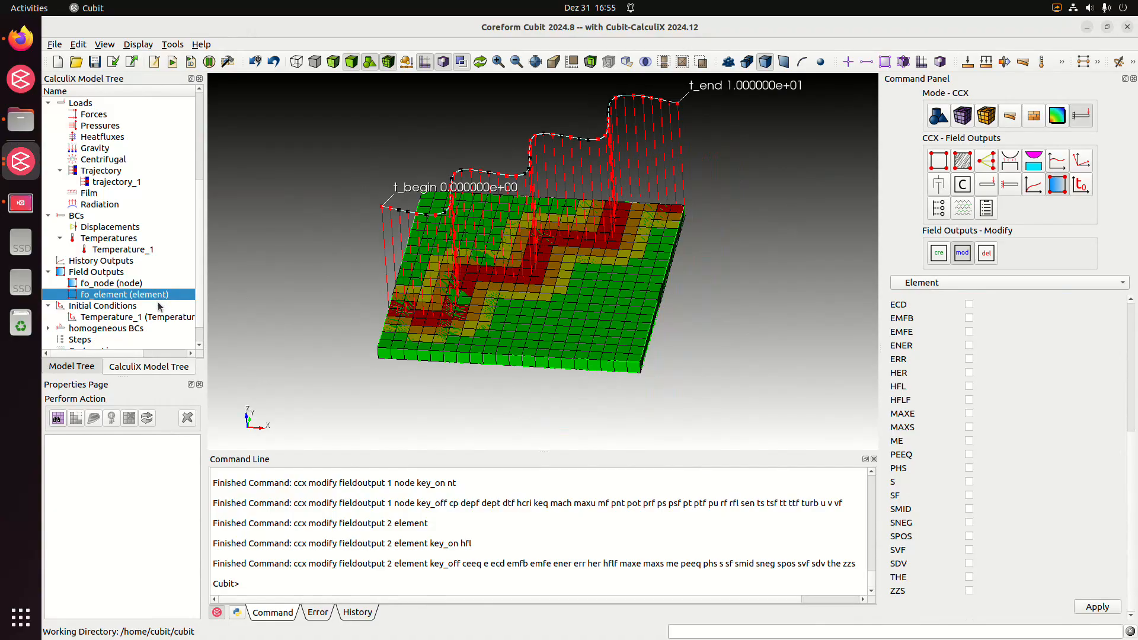
# Create an analysis step of type Heat Transfer named moving_heatsource
pyautogui.scroll(-1, 158, 306)
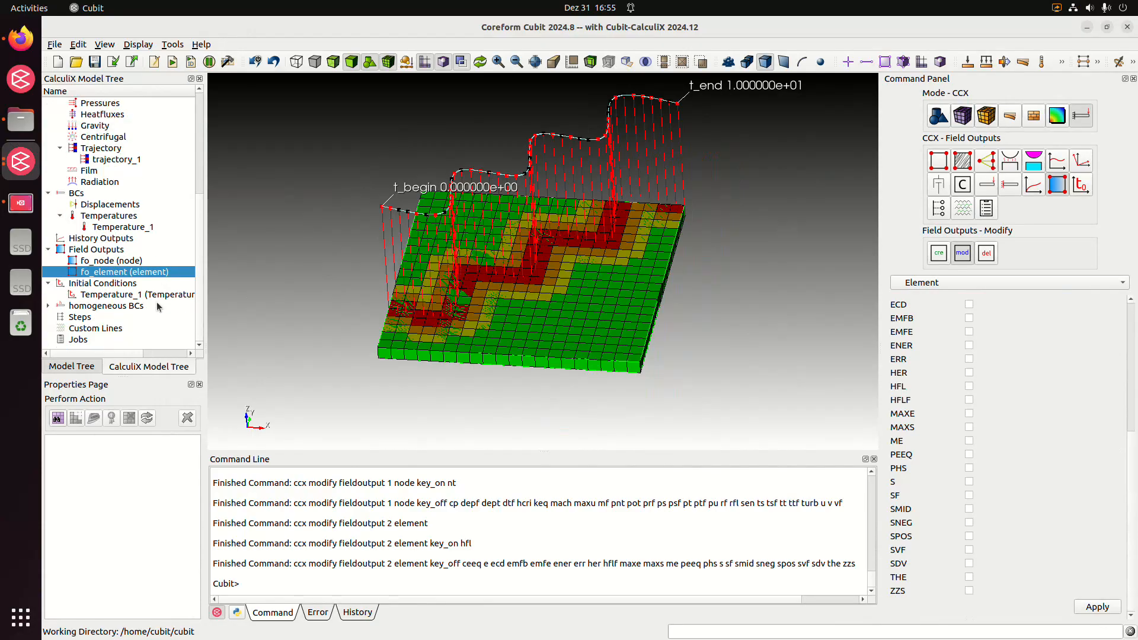
pyautogui.click(71, 319)
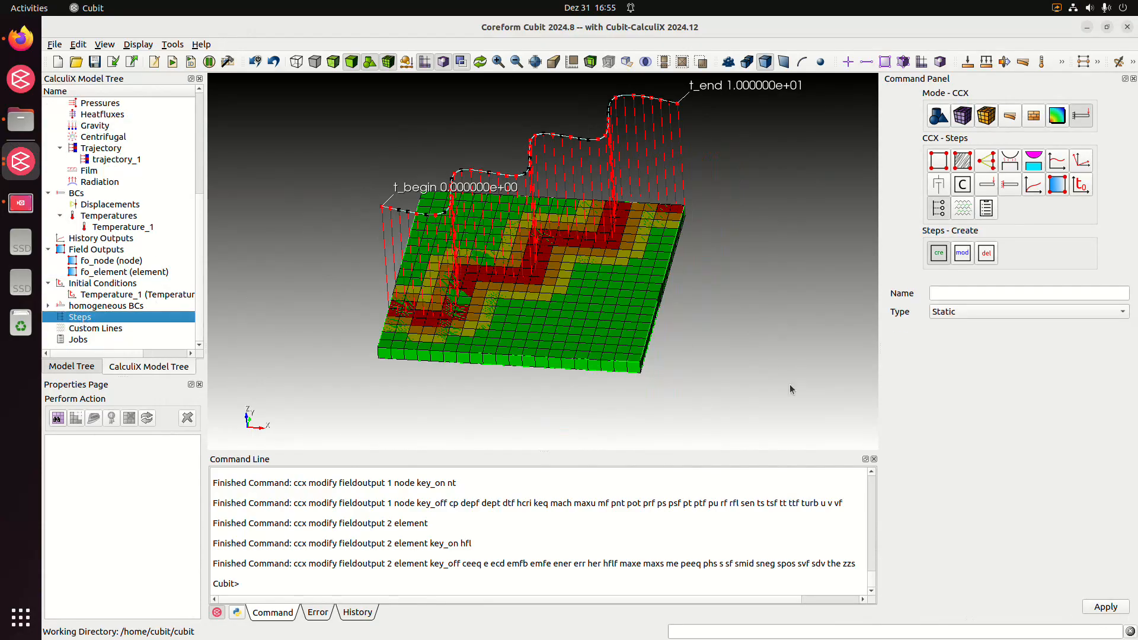
pyautogui.click(1014, 312)
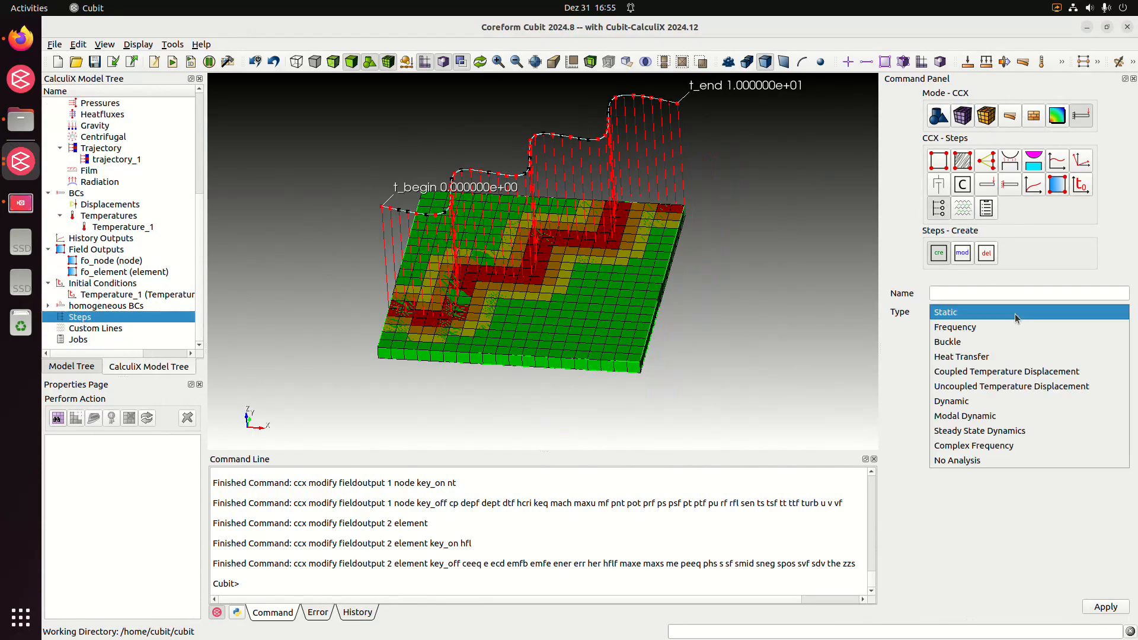
pyautogui.click(1007, 354)
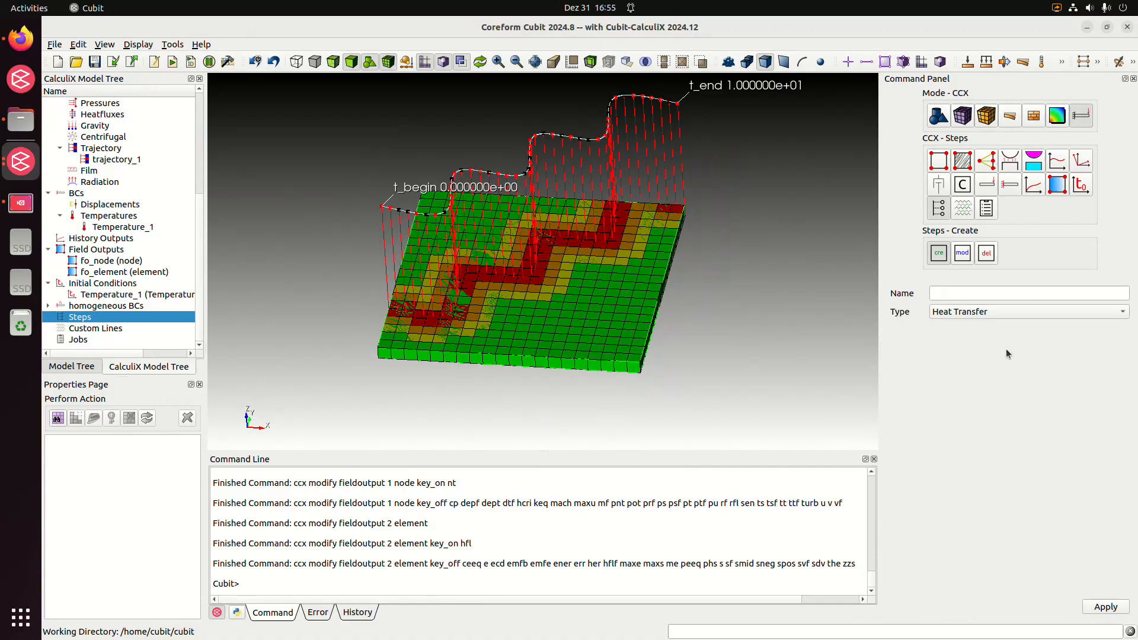
pyautogui.click(969, 295)
pyautogui.write('movinb')
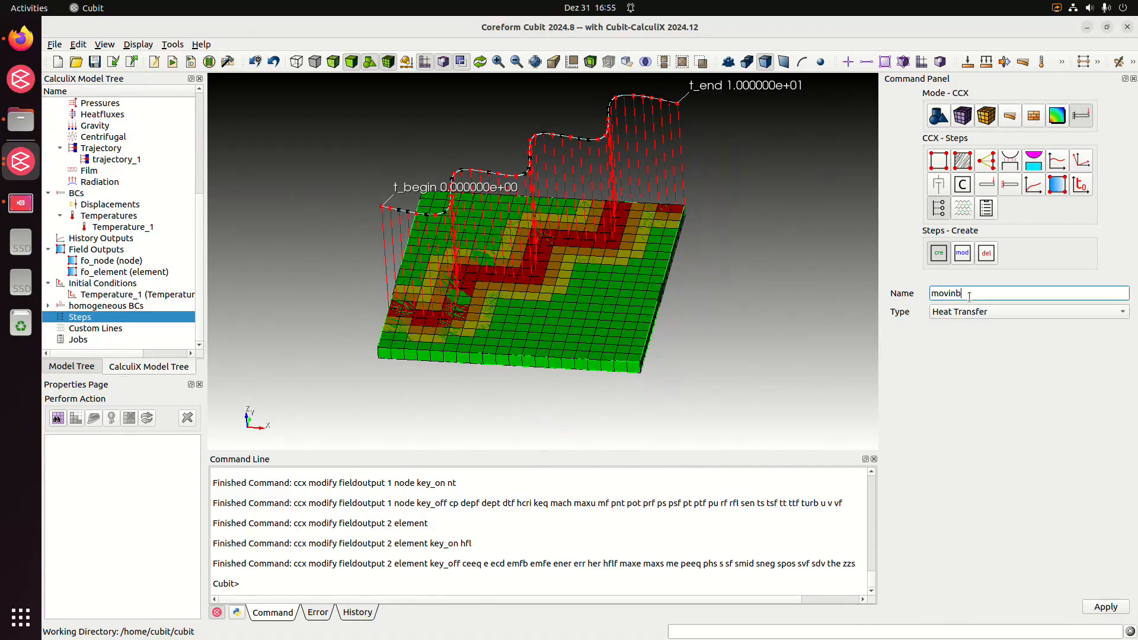
pyautogui.press('BackSpace')
pyautogui.press('BackSpace')
pyautogui.press('BackSpace')
pyautogui.press('BackSpace')
pyautogui.write('vin_g_heatsource')
pyautogui.click(1102, 605)
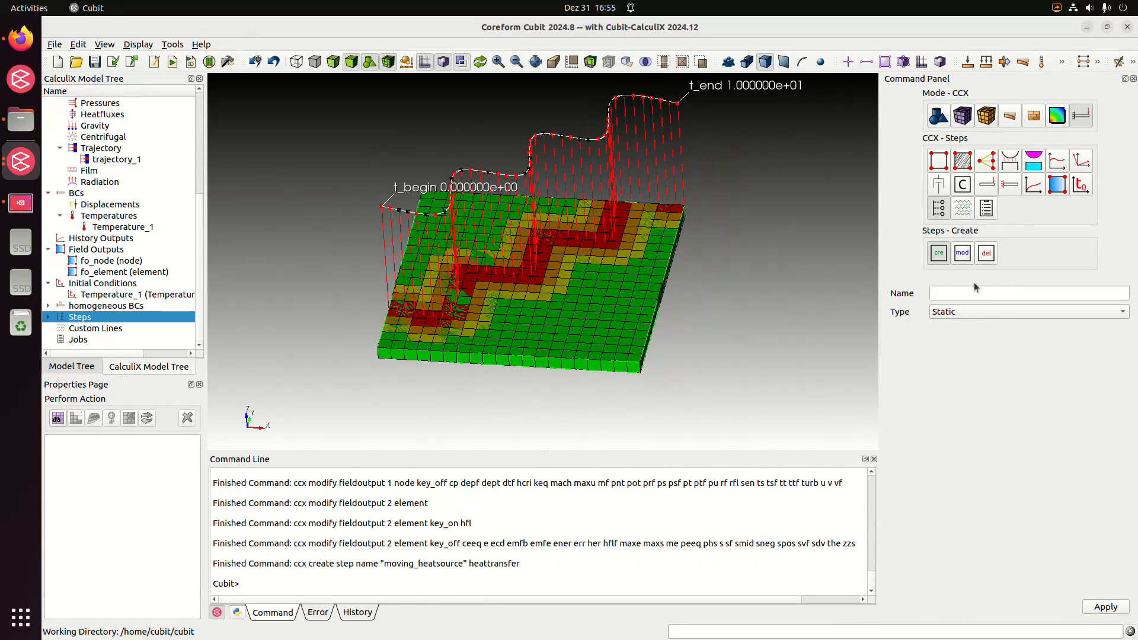
# Modify the general parameters of the moving_heatsource step with ID 1, setting Increment to 100000
pyautogui.click(48, 316)
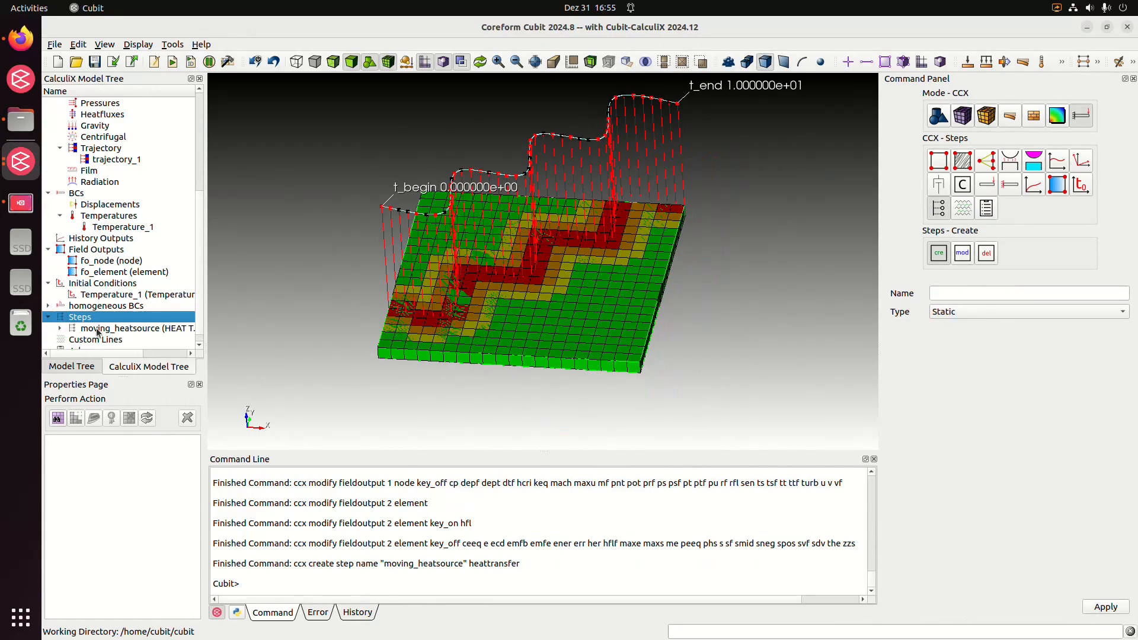
pyautogui.click(99, 329)
pyautogui.click(1059, 281)
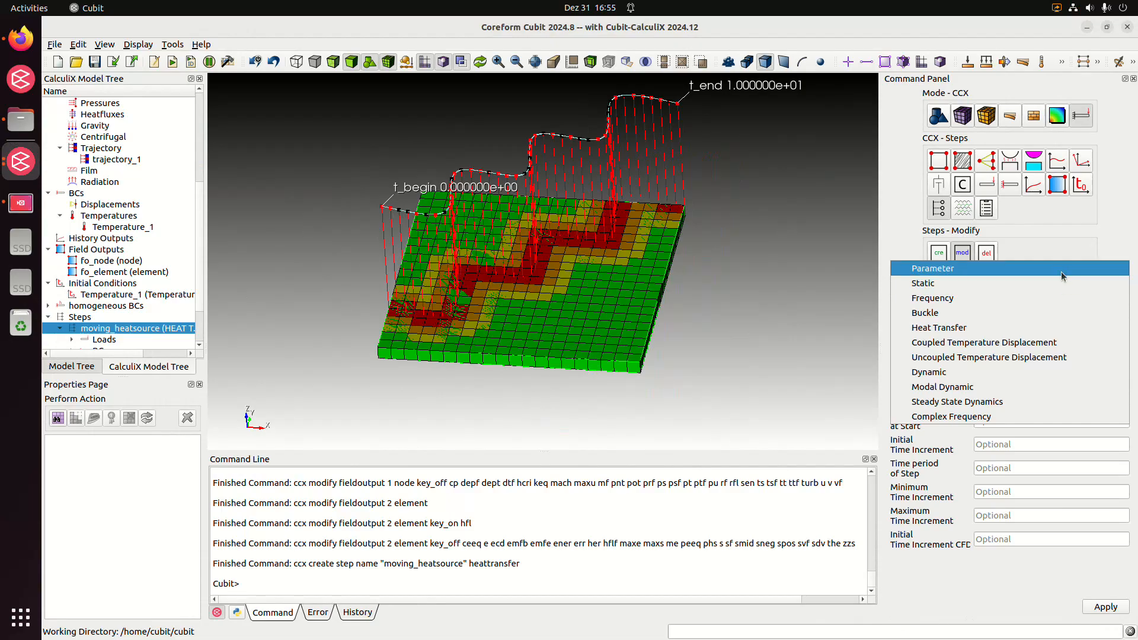
pyautogui.click(1061, 272)
pyautogui.click(1032, 308)
pyautogui.write('1')
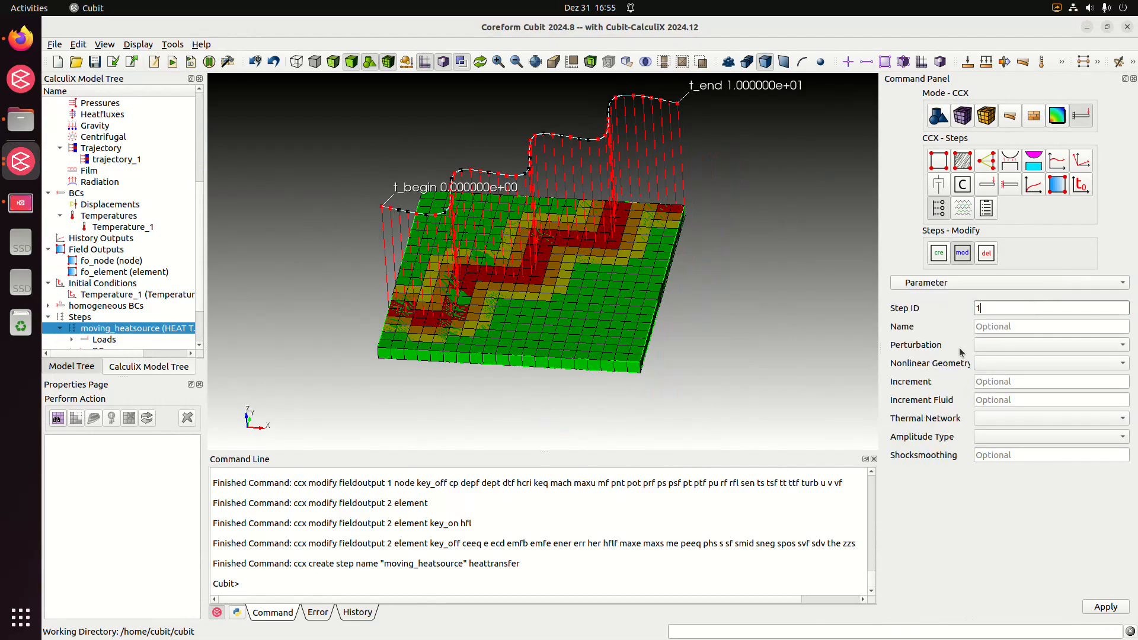
pyautogui.click(1035, 381)
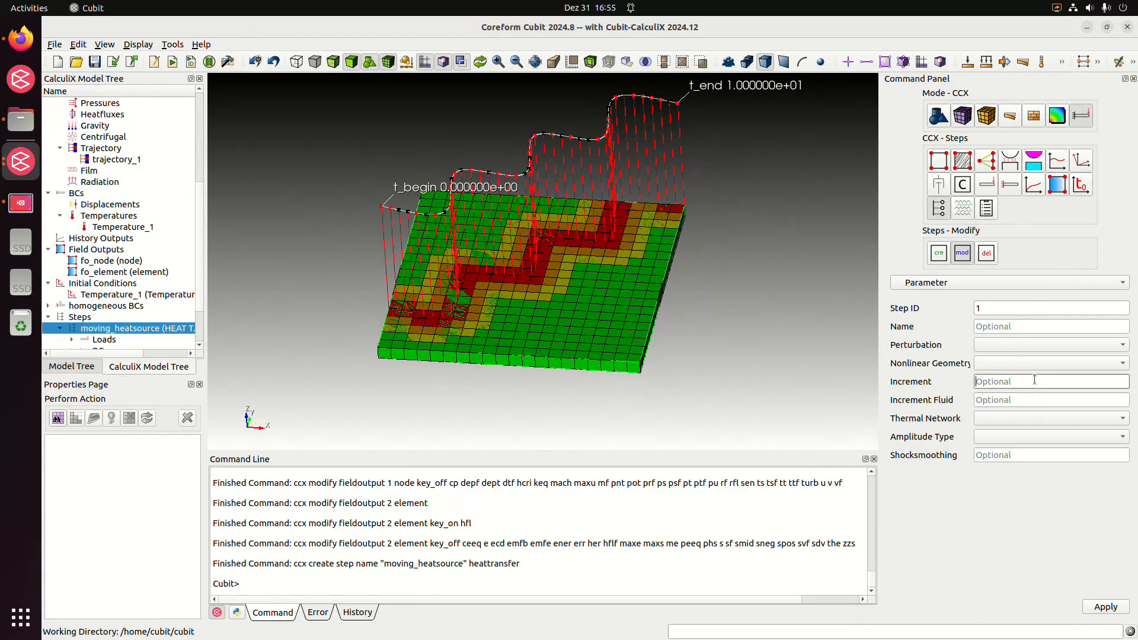
pyautogui.write('100000')
pyautogui.click(1106, 607)
# In the Heat Transfer settings for step ID 1, set the total time at start to 0 and the initial time increment to 1e-1
pyautogui.click(975, 283)
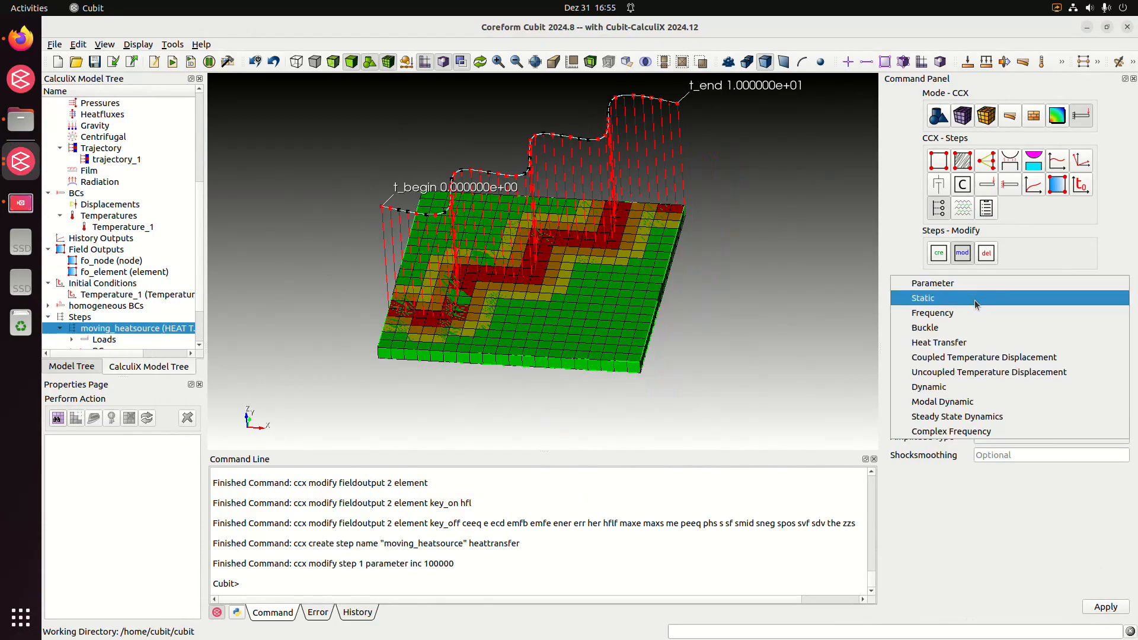
pyautogui.click(978, 342)
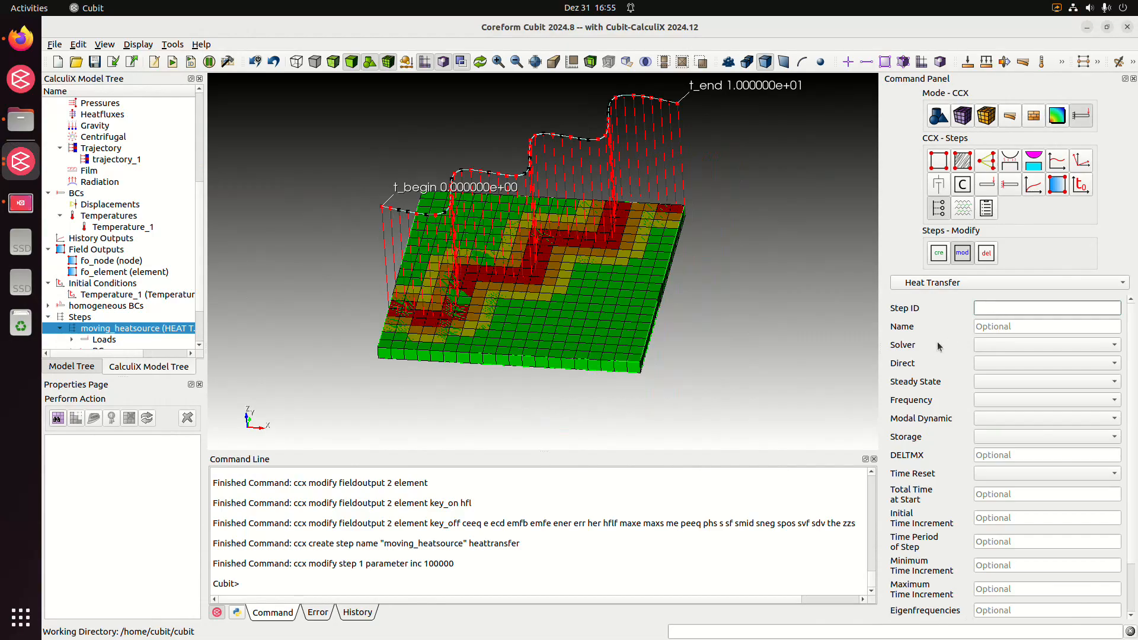
pyautogui.scroll(-1, 948, 352)
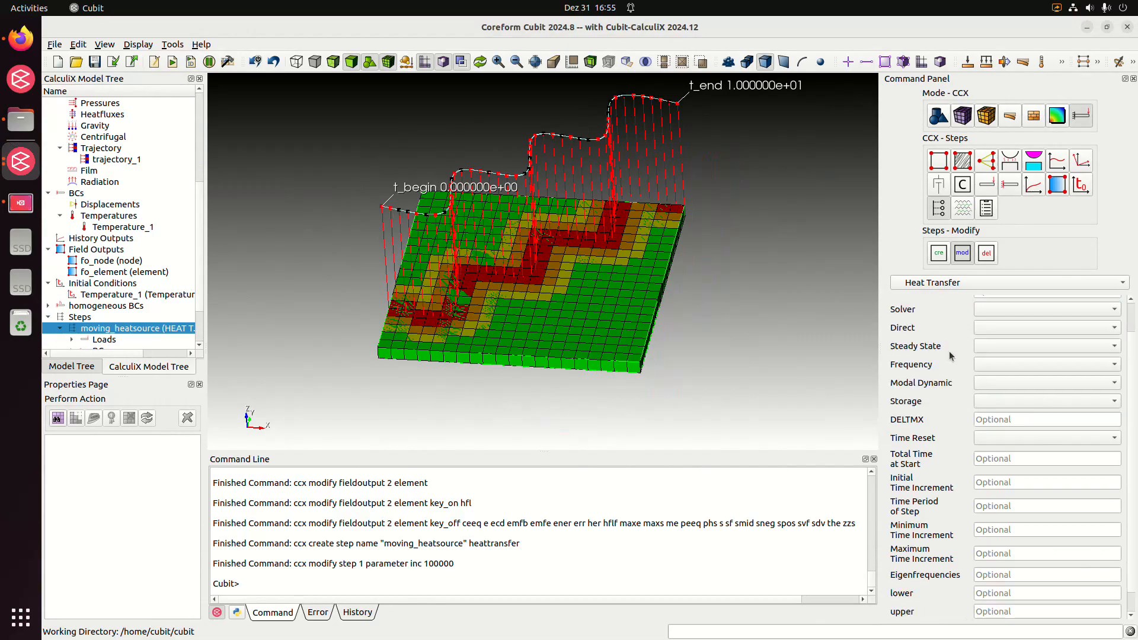
pyautogui.scroll(-1, 947, 361)
pyautogui.click(1027, 436)
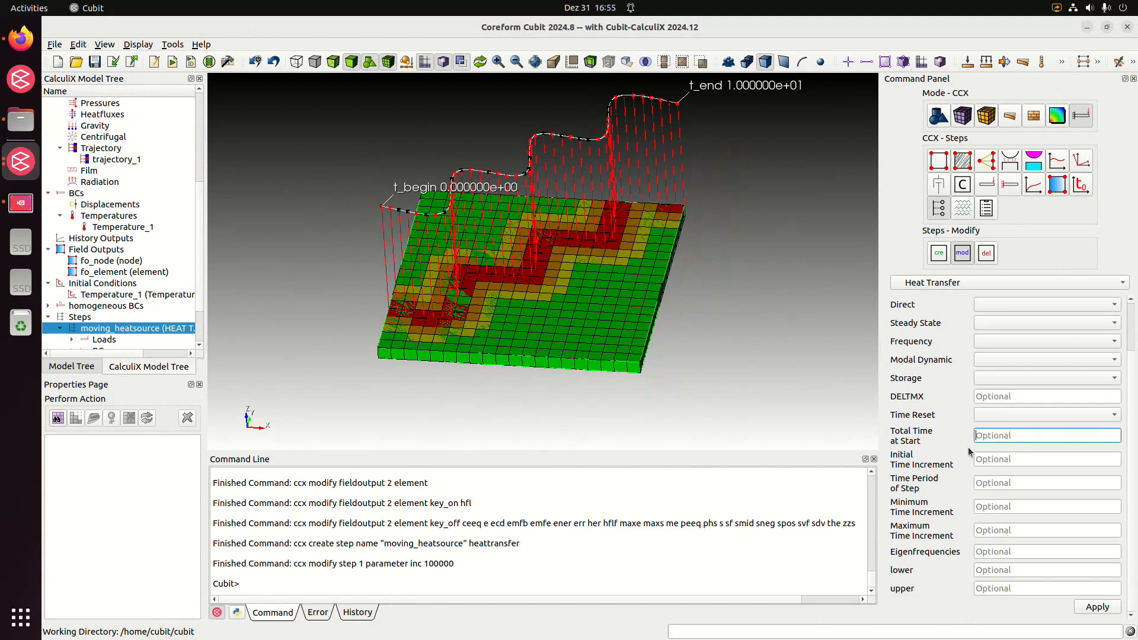
pyautogui.write('0')
pyautogui.press('Tab')
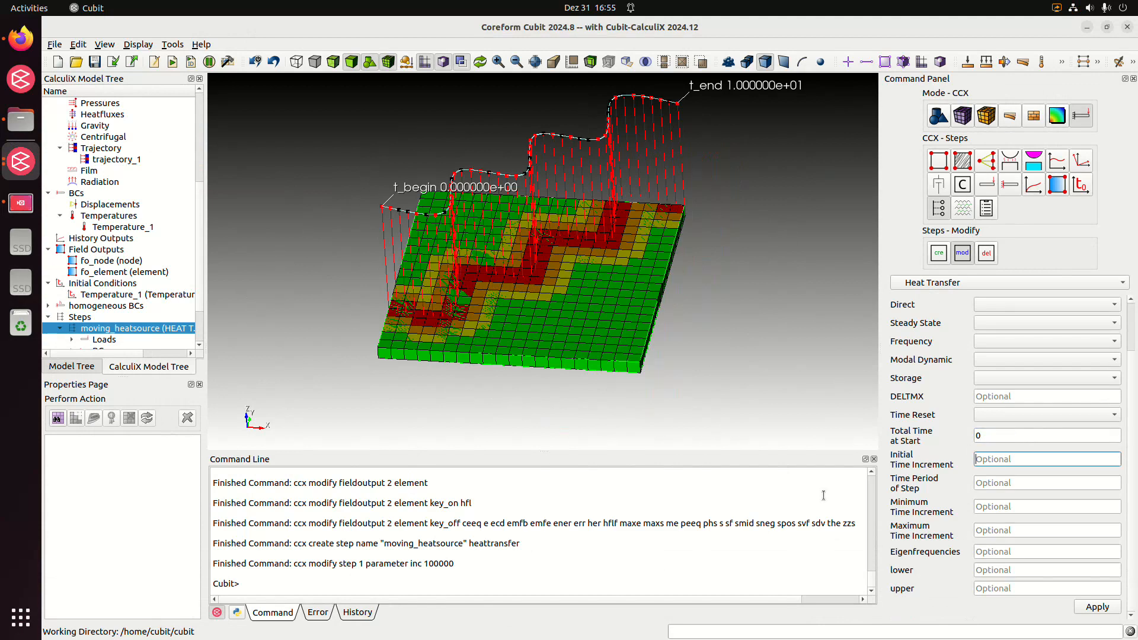
pyautogui.write('1e-1')
# Set the step's time period to 10, minimum time increment to 1e-5 and maximum time increment to 1e-1, and apply the heat transfer settings
pyautogui.moveTo(633, 272); pyautogui.dragTo(608, 308, button='middle')
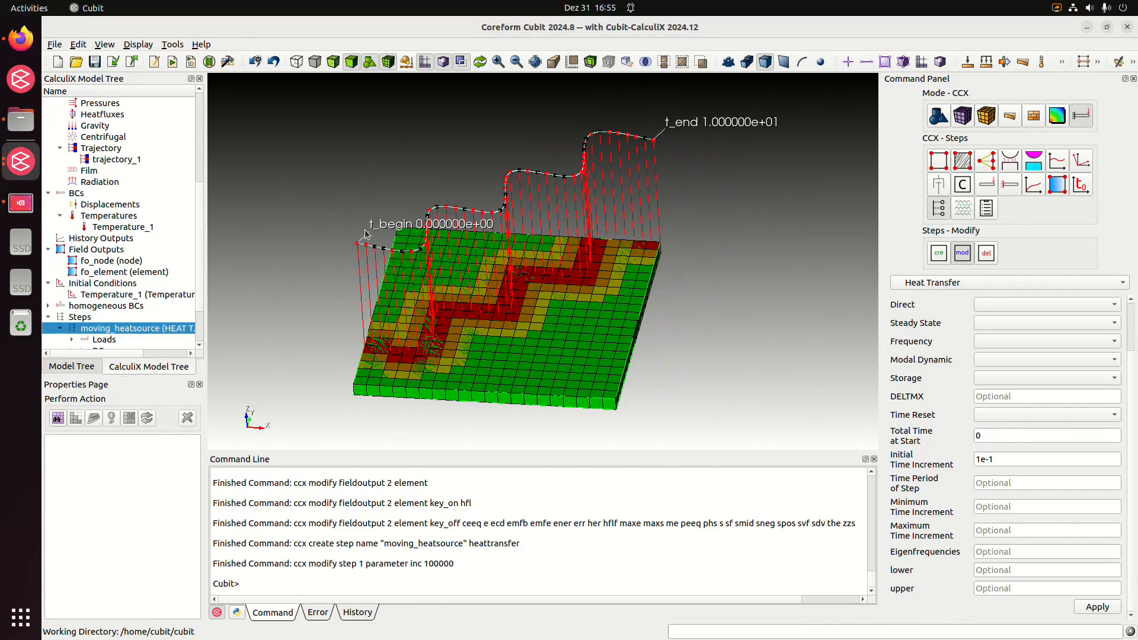
pyautogui.moveTo(759, 329); pyautogui.dragTo(723, 284, button='middle')
pyautogui.click(1026, 483)
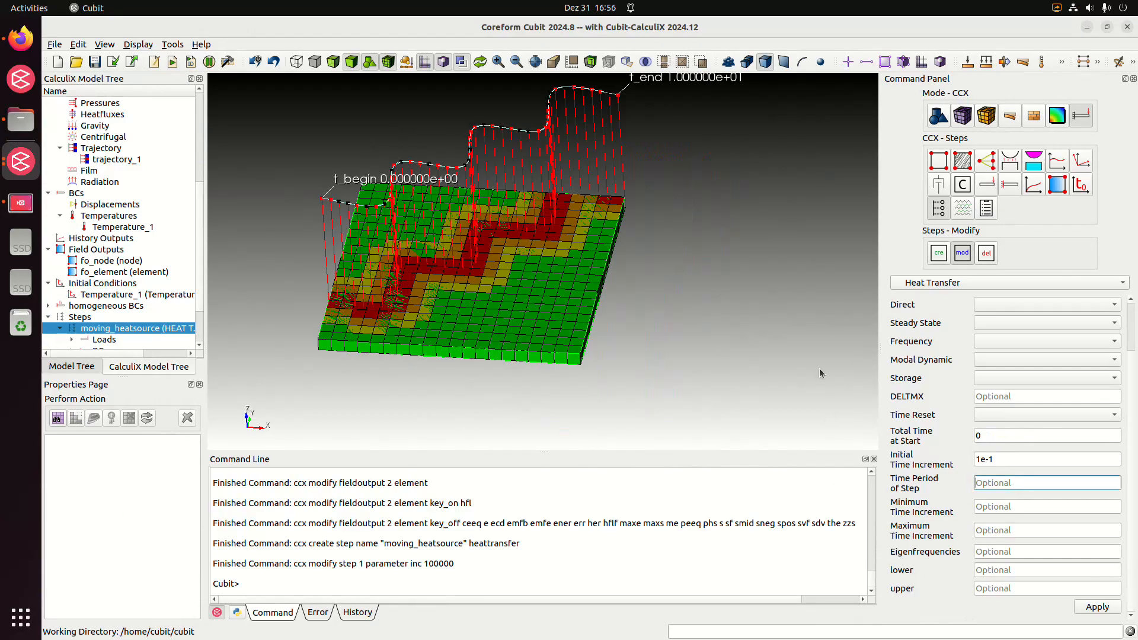
pyautogui.write('10')
pyautogui.press('Tab')
pyautogui.write('1e-5')
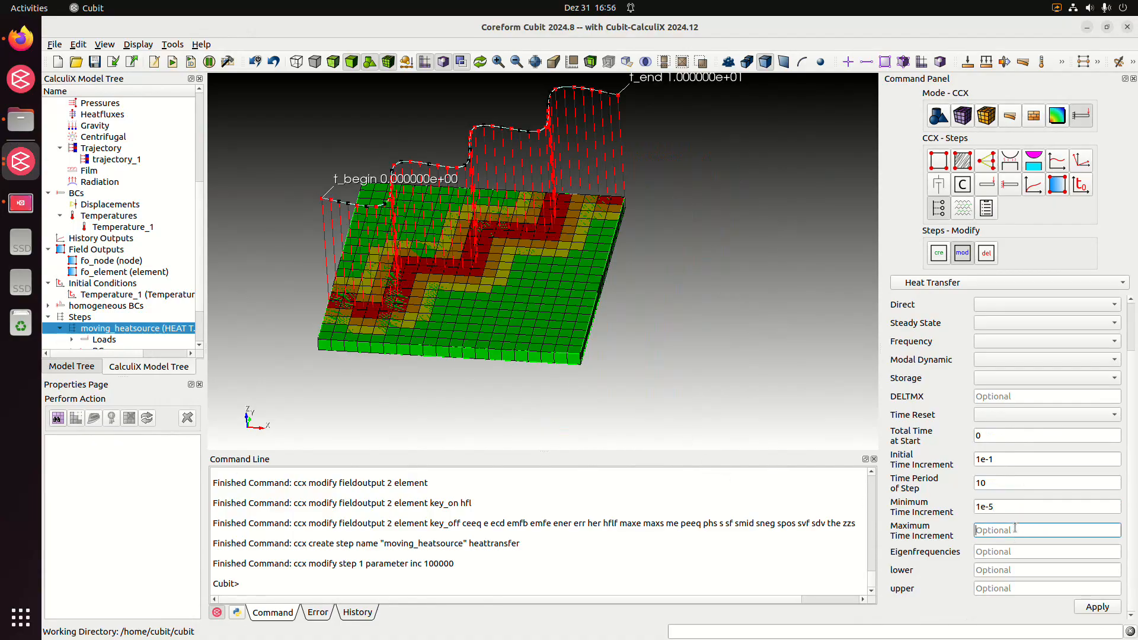
pyautogui.press('Tab')
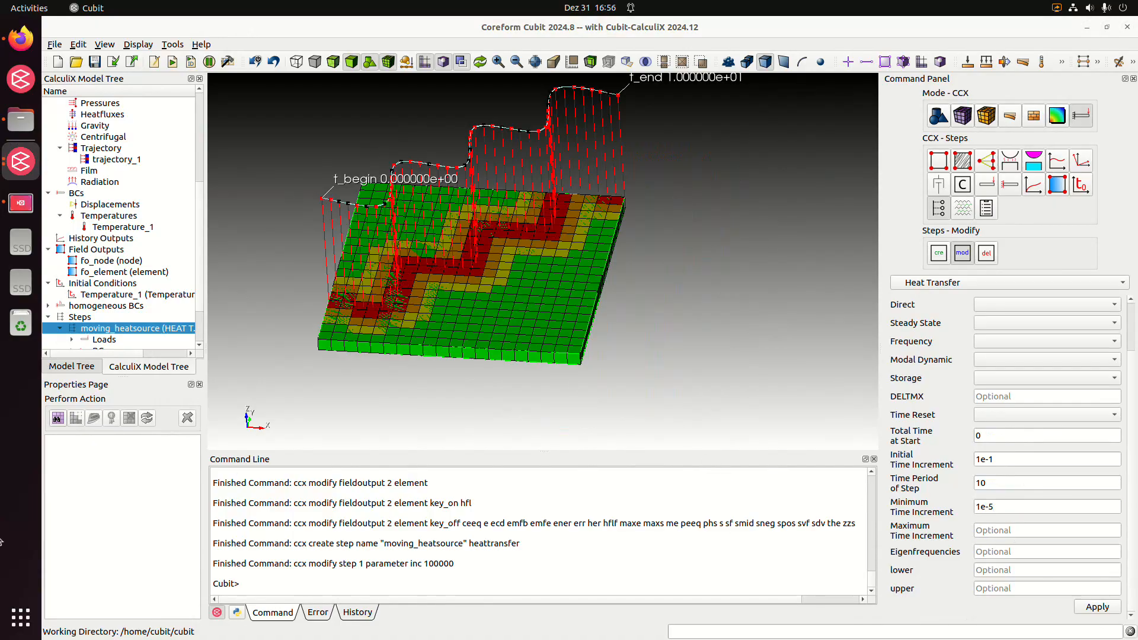
pyautogui.click(1036, 529)
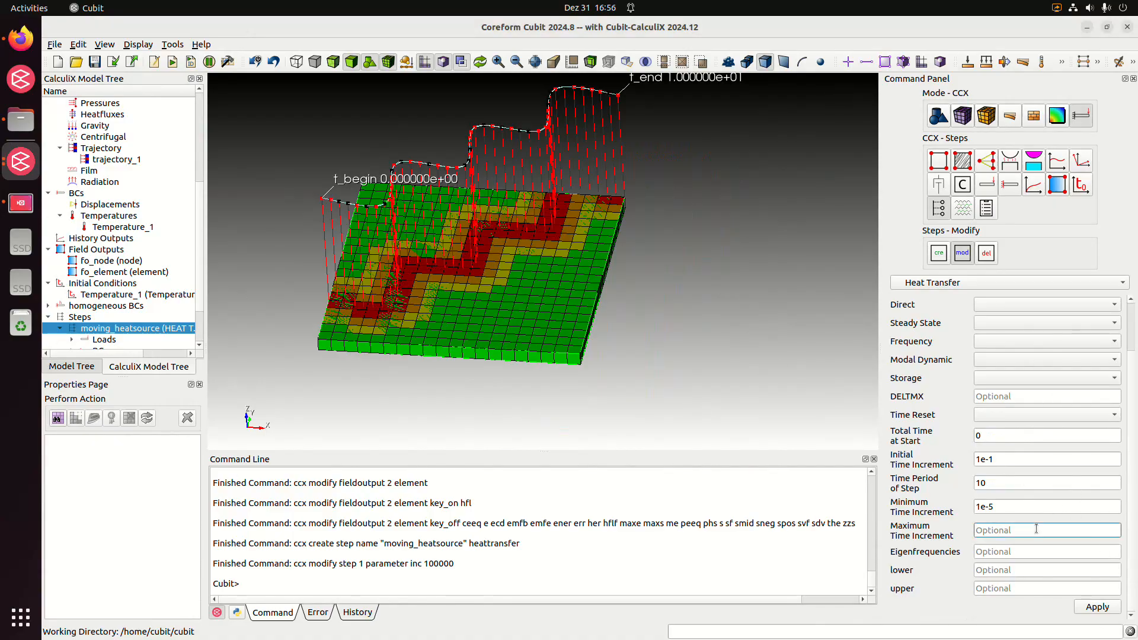
pyautogui.write('1e-1')
pyautogui.click(1097, 607)
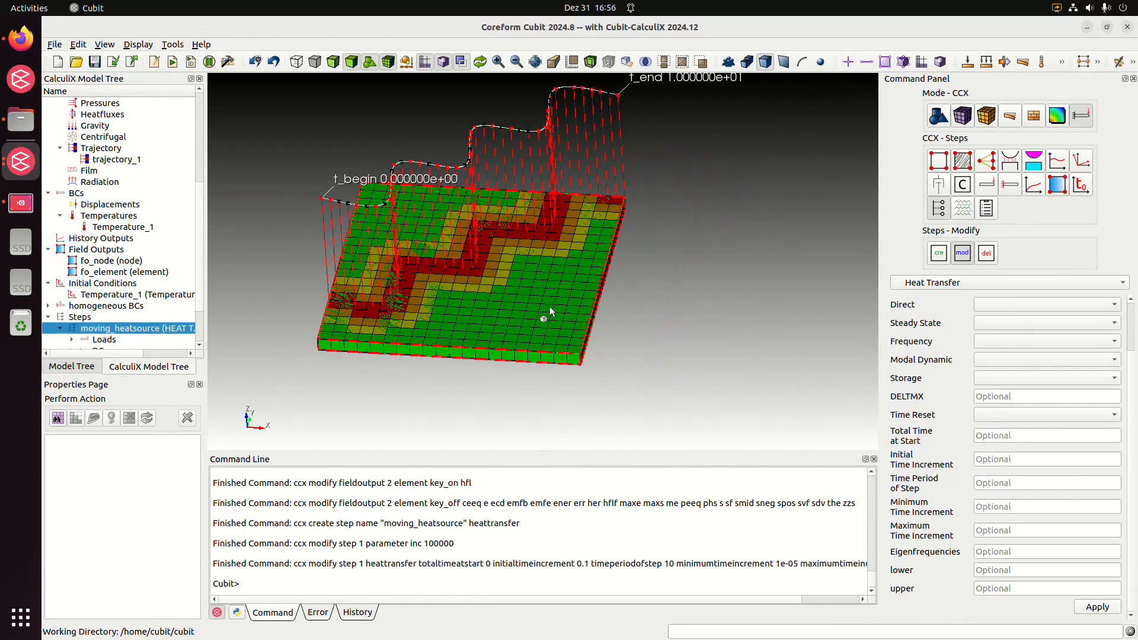
# Assign the trajectory_1 load and the fo_node and fo_element field outputs to the moving_heatsource step
pyautogui.moveTo(550, 311); pyautogui.dragTo(641, 312, button='middle')
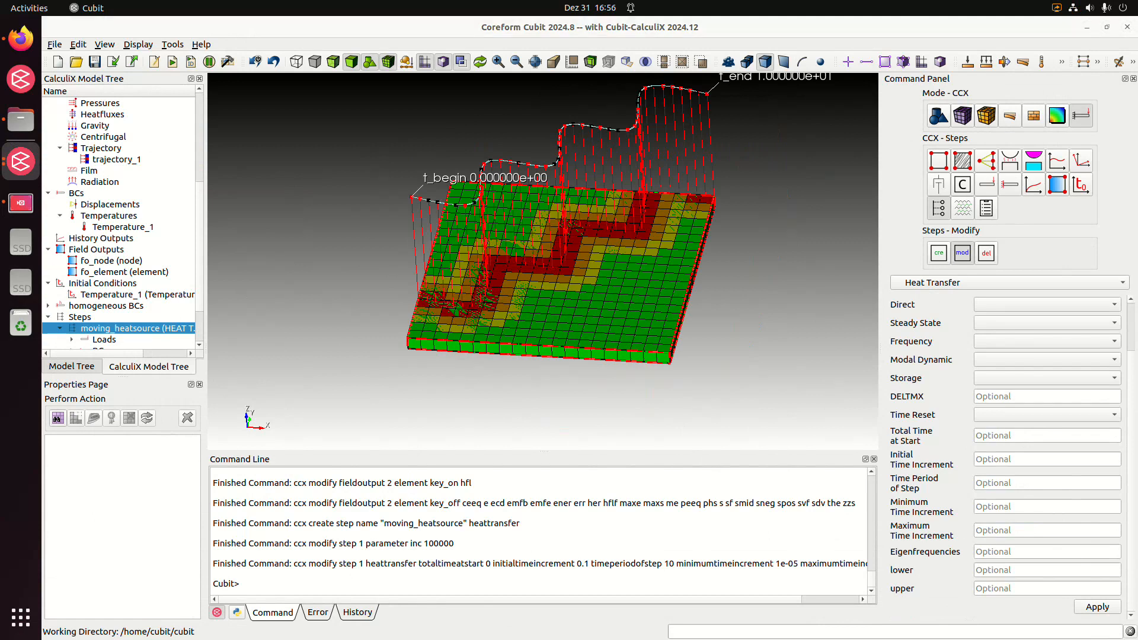
pyautogui.scroll(-2, 157, 321)
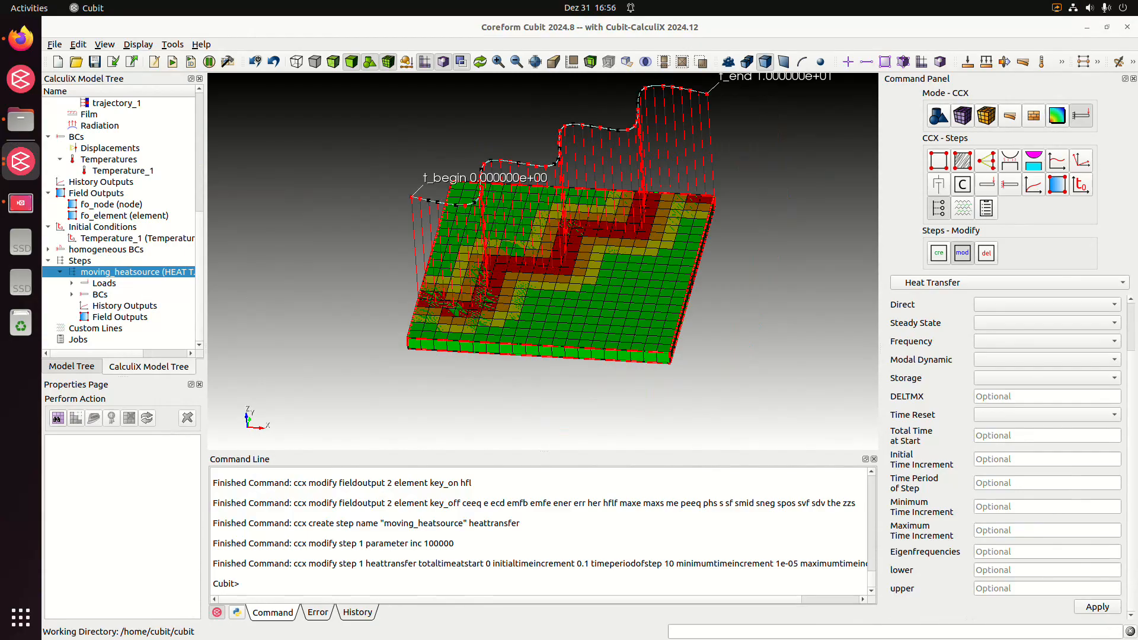
pyautogui.doubleClick(104, 283)
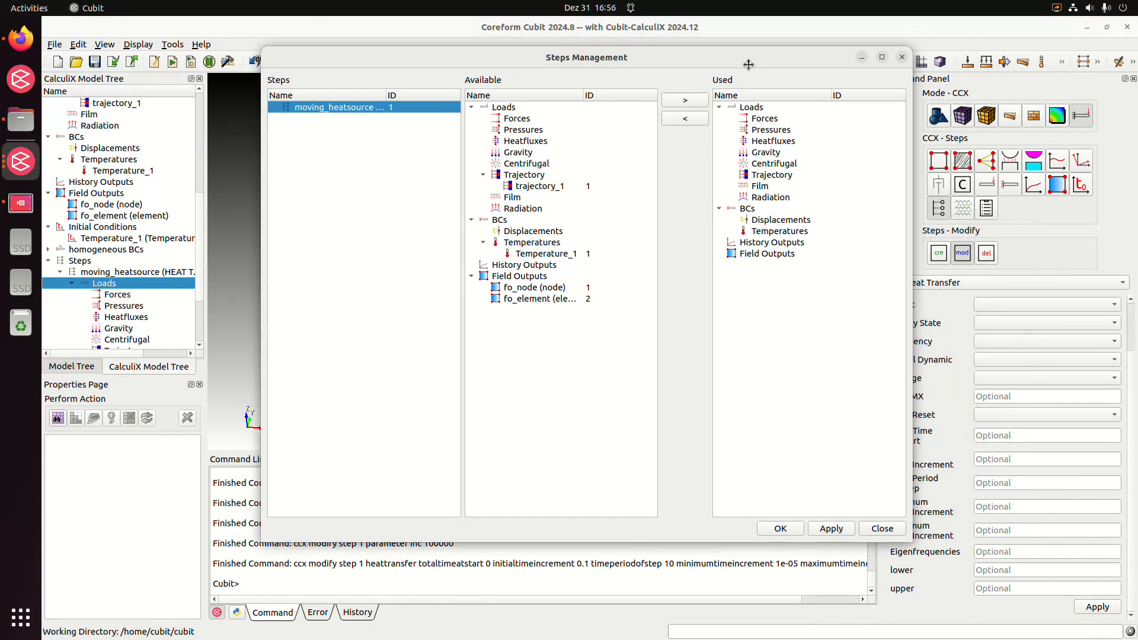
pyautogui.moveTo(748, 64); pyautogui.dragTo(742, 75)
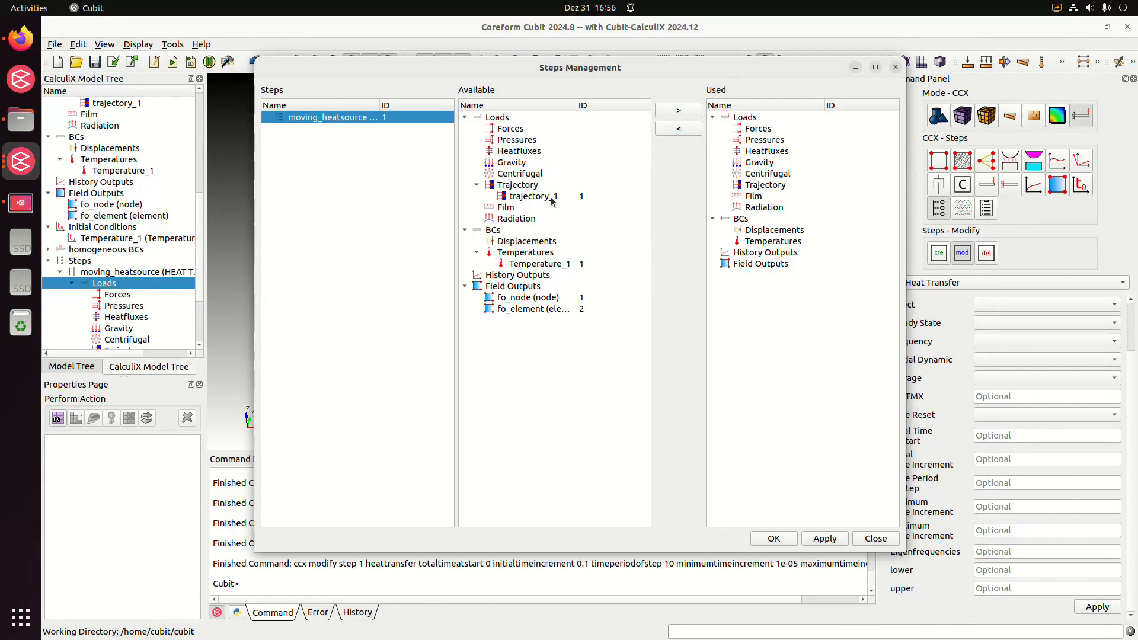
pyautogui.doubleClick(552, 199)
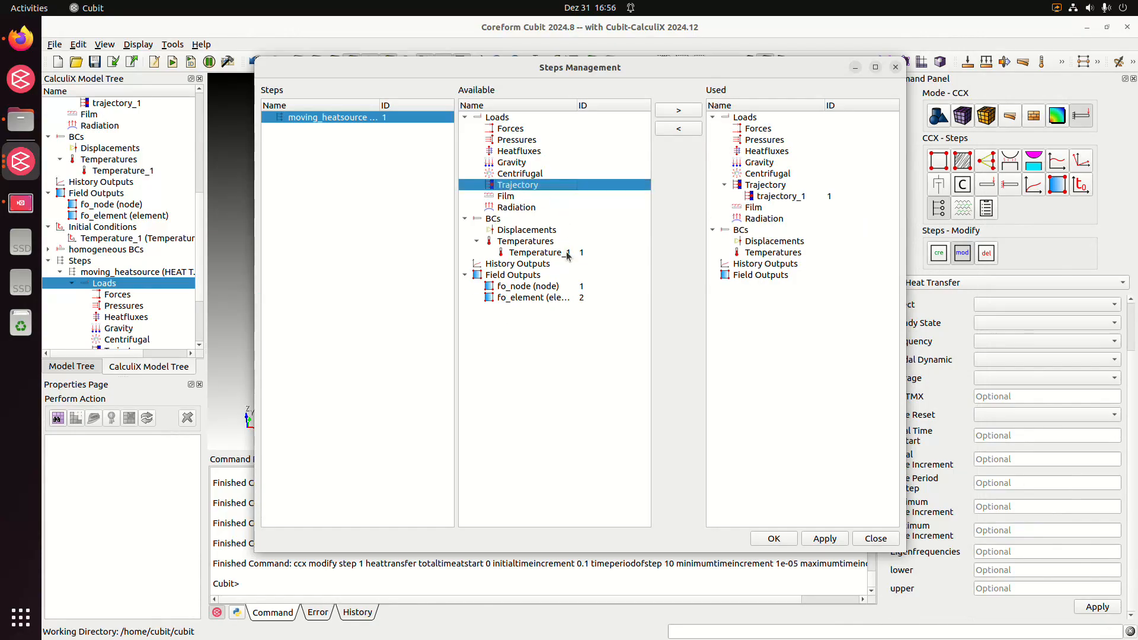
pyautogui.doubleClick(554, 286)
pyautogui.doubleClick(554, 287)
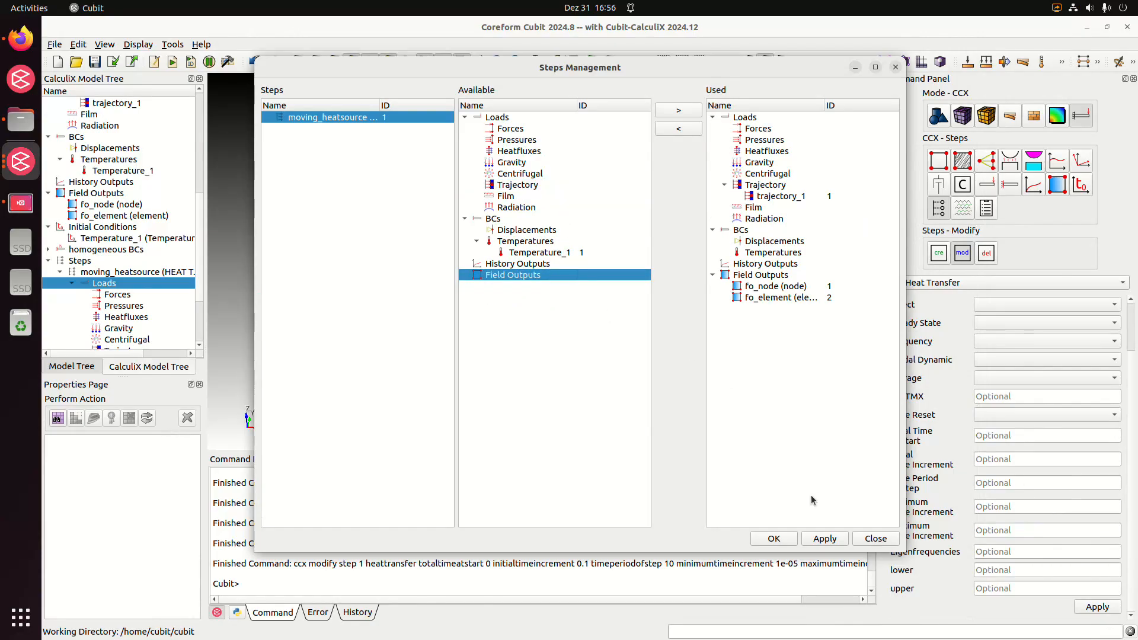
pyautogui.click(790, 541)
# Create a job named moving_heatsource
pyautogui.click(92, 342)
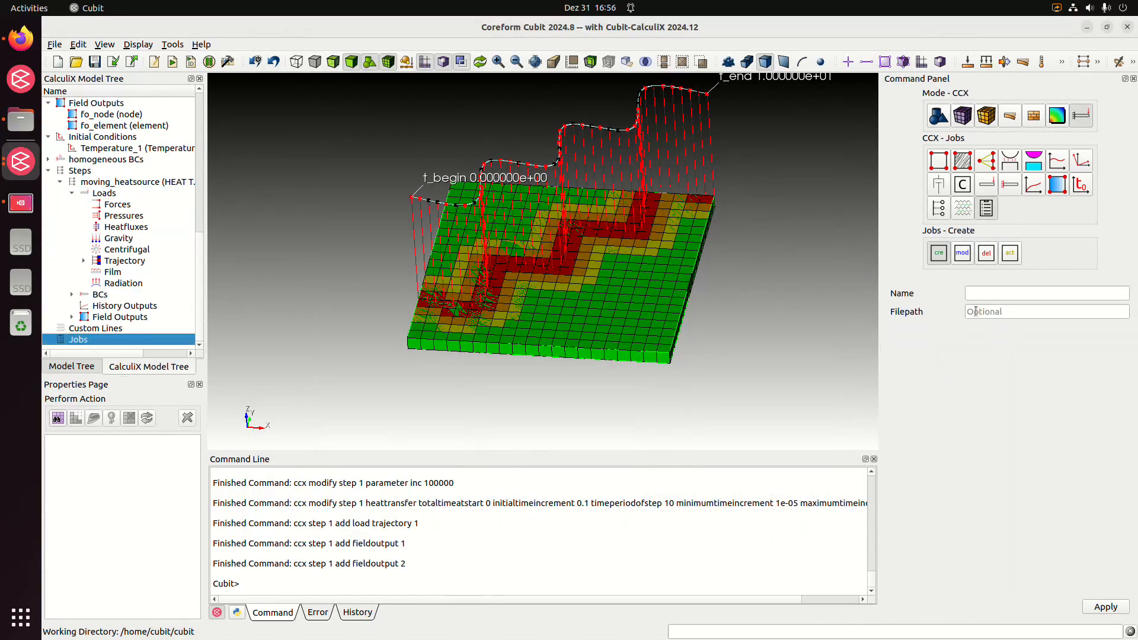
pyautogui.click(1002, 295)
pyautogui.write('movin')
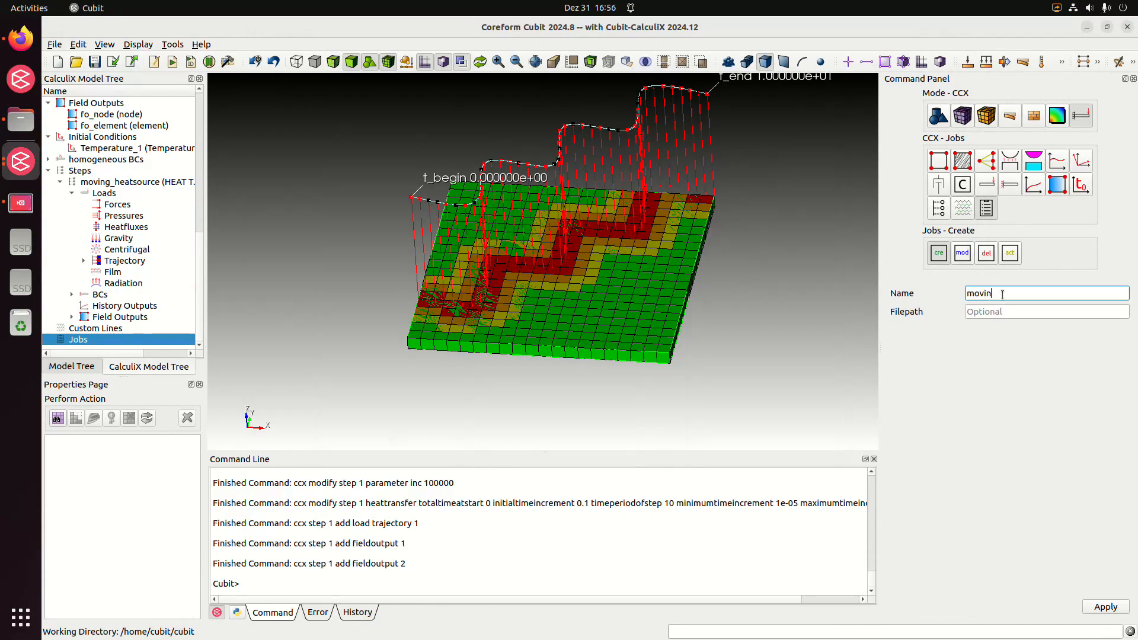
pyautogui.write('g_heatrsource')
pyautogui.click(1108, 610)
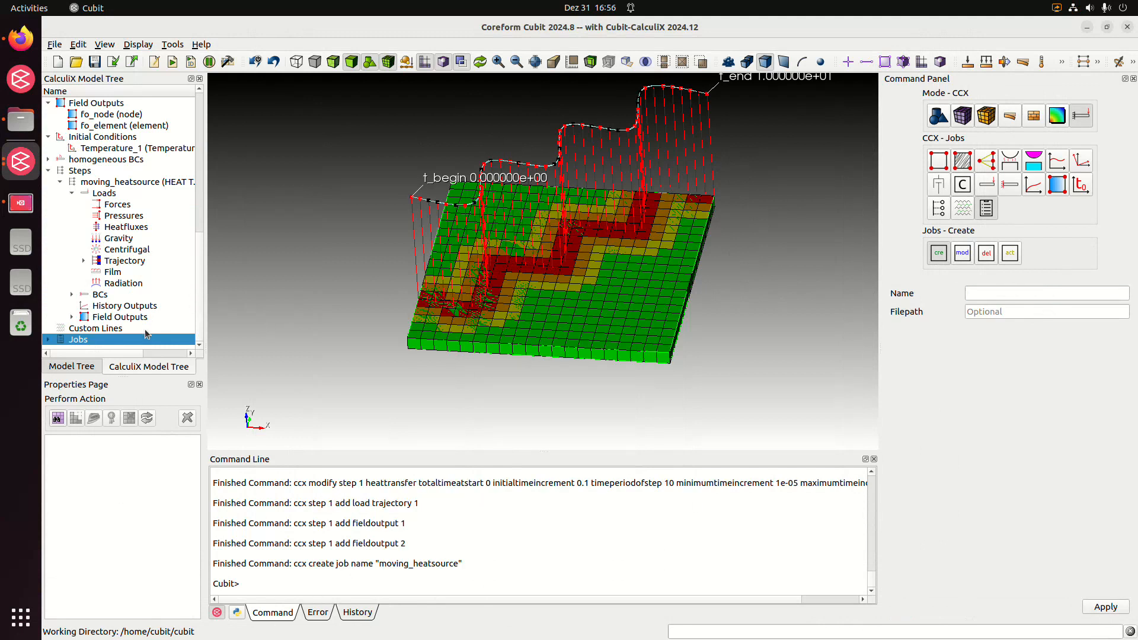
# Open the job monitor for the moving_heatsource job and run the analysis
pyautogui.click(47, 339)
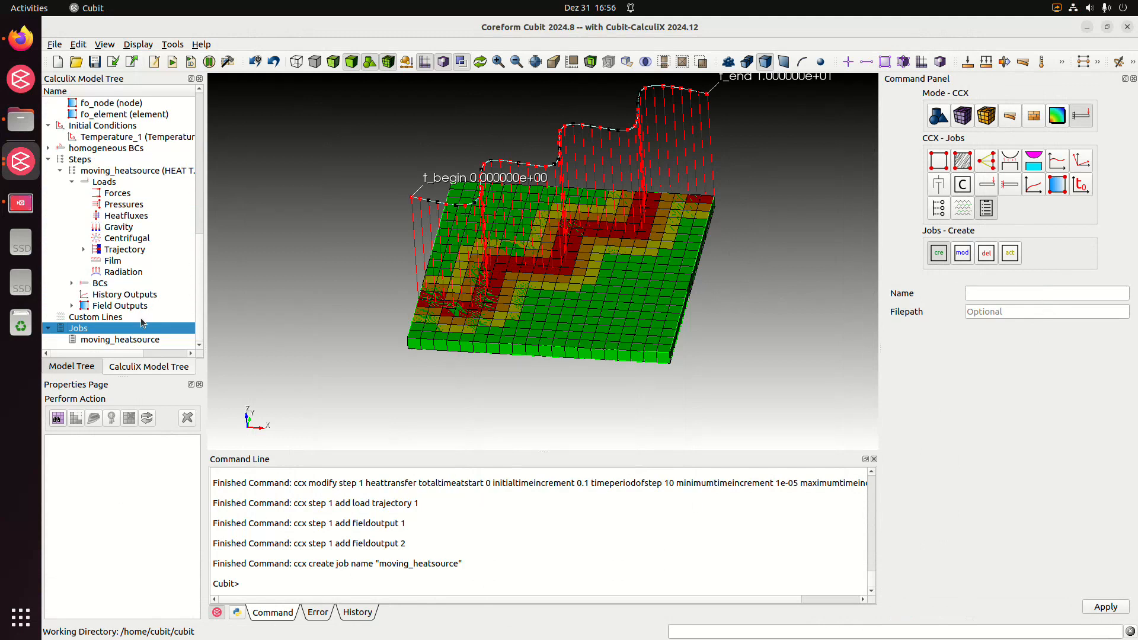
pyautogui.click(148, 341)
pyautogui.moveTo(0, 61); pyautogui.dragTo(591, 100)
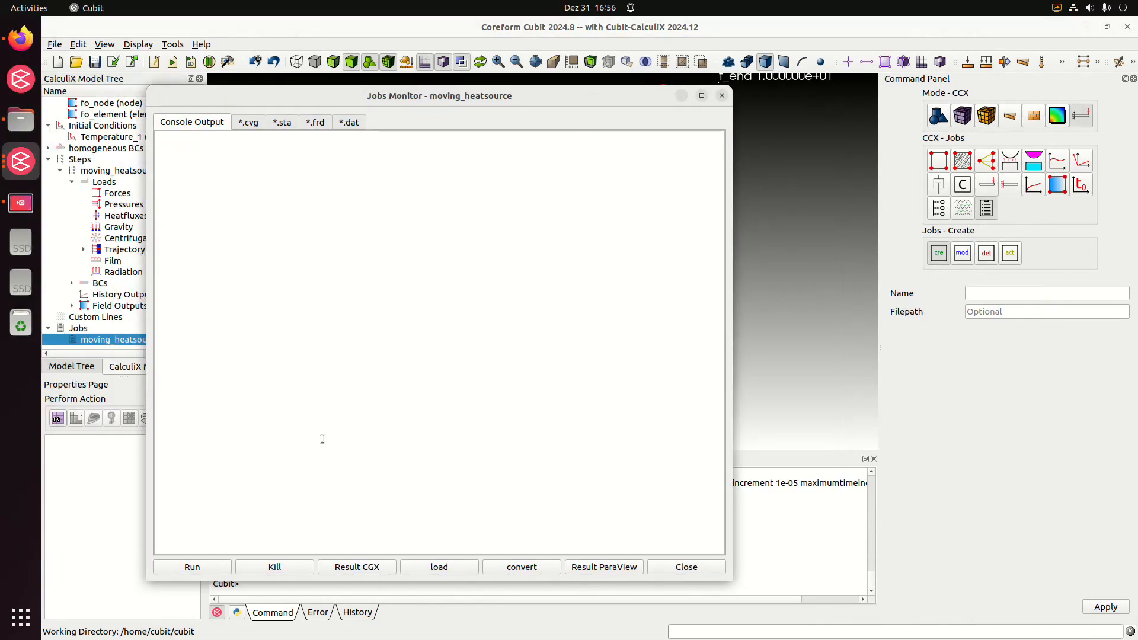
pyautogui.click(215, 571)
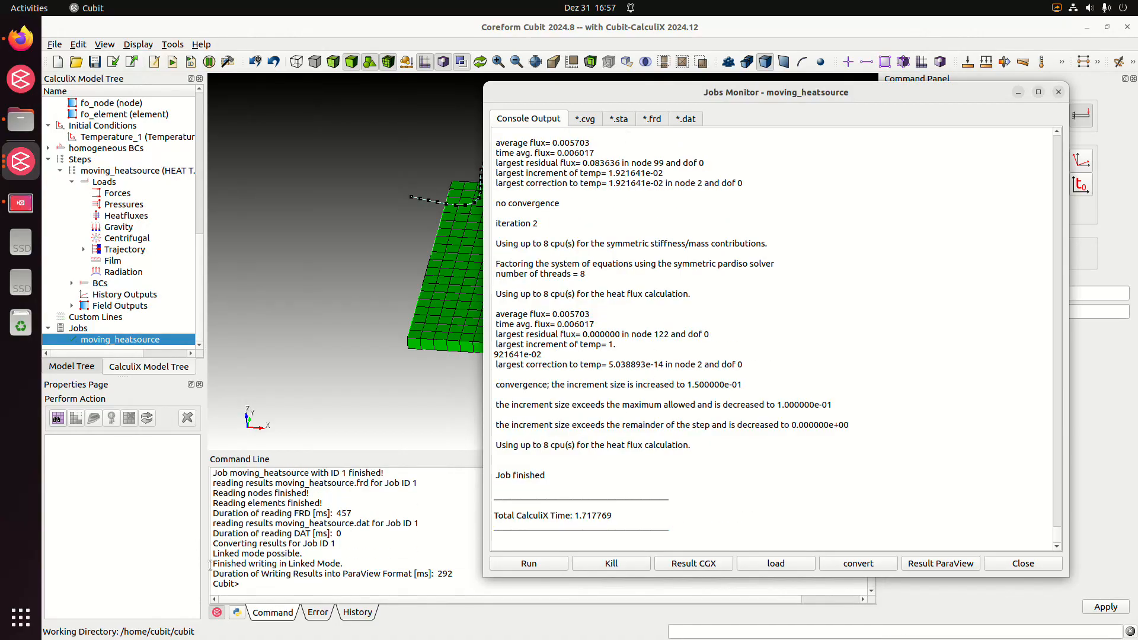
# Open the job's results in ParaView and load the moving_heatsource dataset into the render view
pyautogui.click(943, 566)
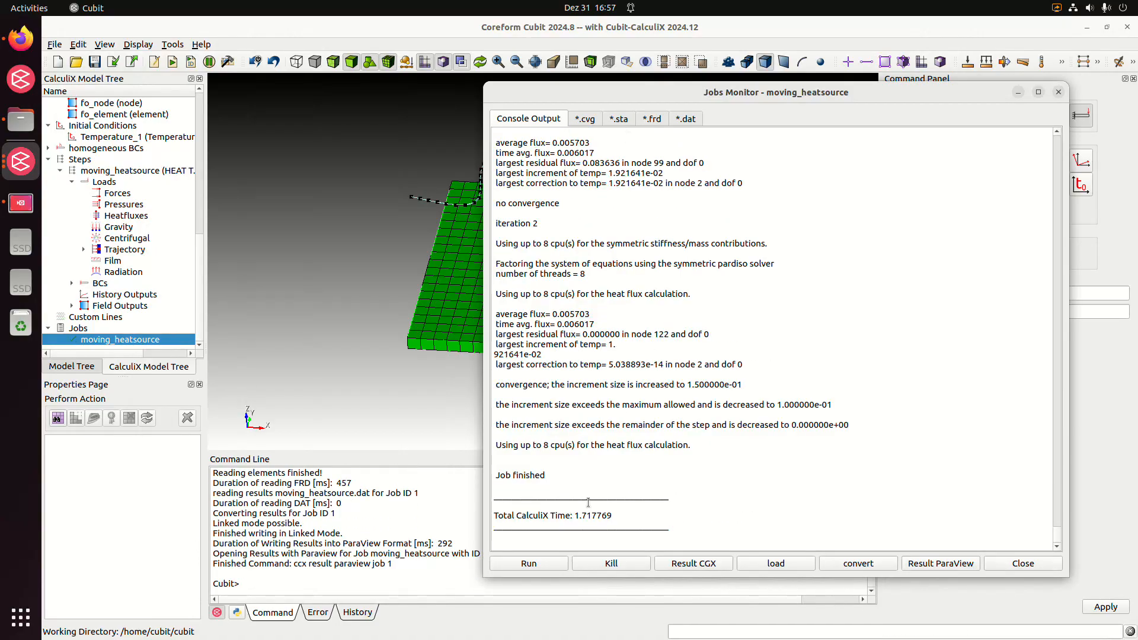
pyautogui.moveTo(450, 109); pyautogui.dragTo(592, 5)
pyautogui.click(87, 352)
pyautogui.moveTo(642, 464); pyautogui.dragTo(498, 418)
pyautogui.moveTo(735, 319); pyautogui.dragTo(290, 359)
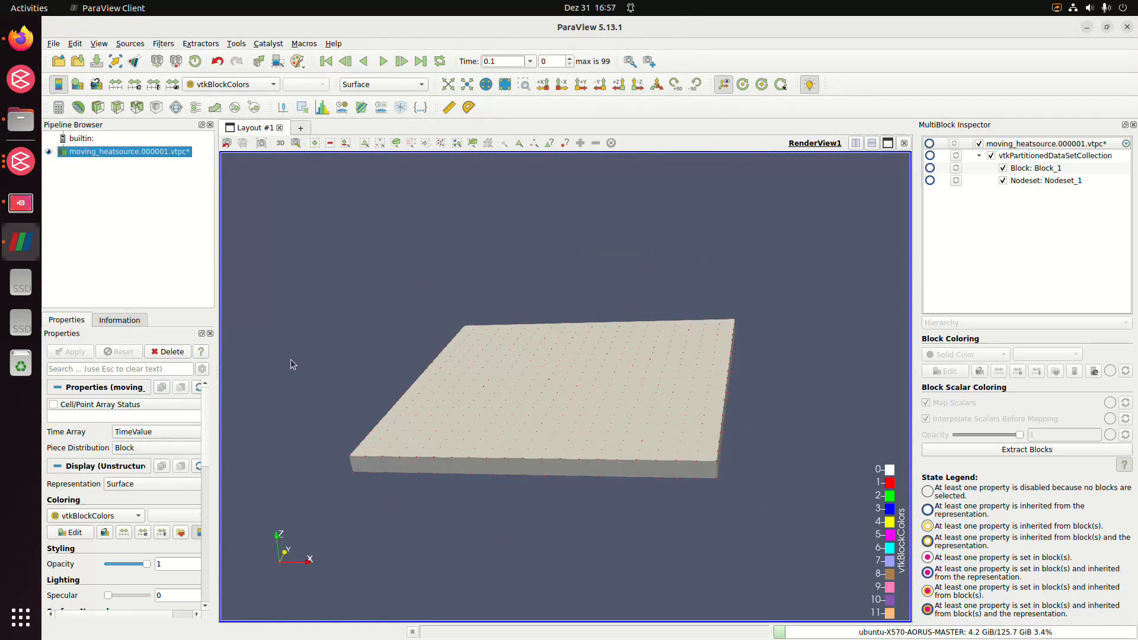
# Hide the Nodeset_1 block and color the plate by NDTEMP
pyautogui.click(1002, 180)
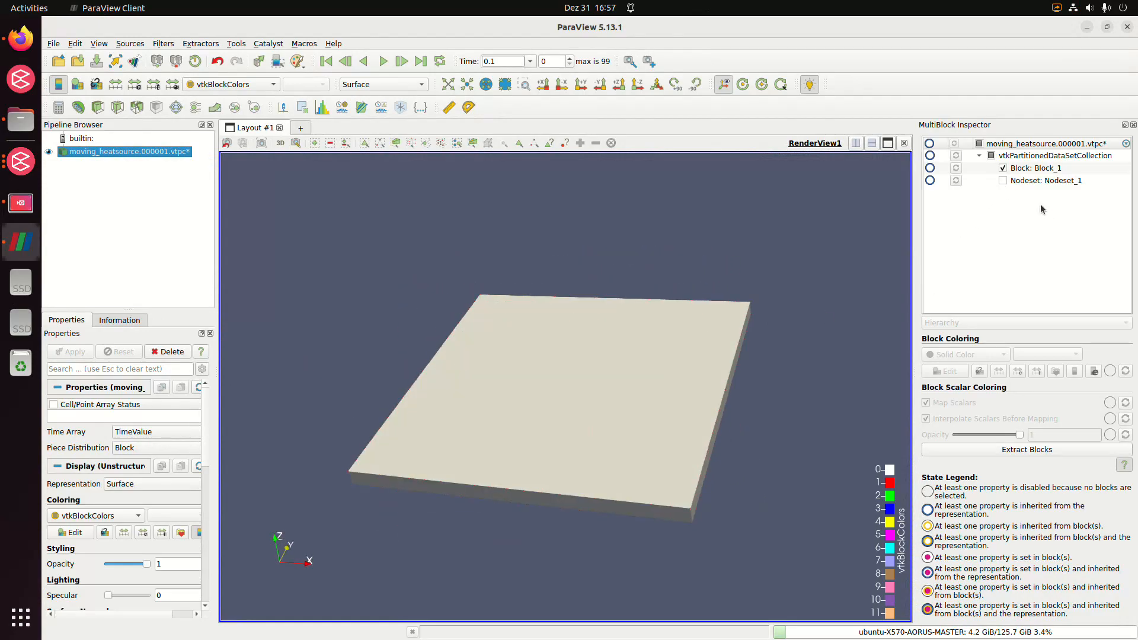
pyautogui.moveTo(823, 325); pyautogui.dragTo(1008, 238)
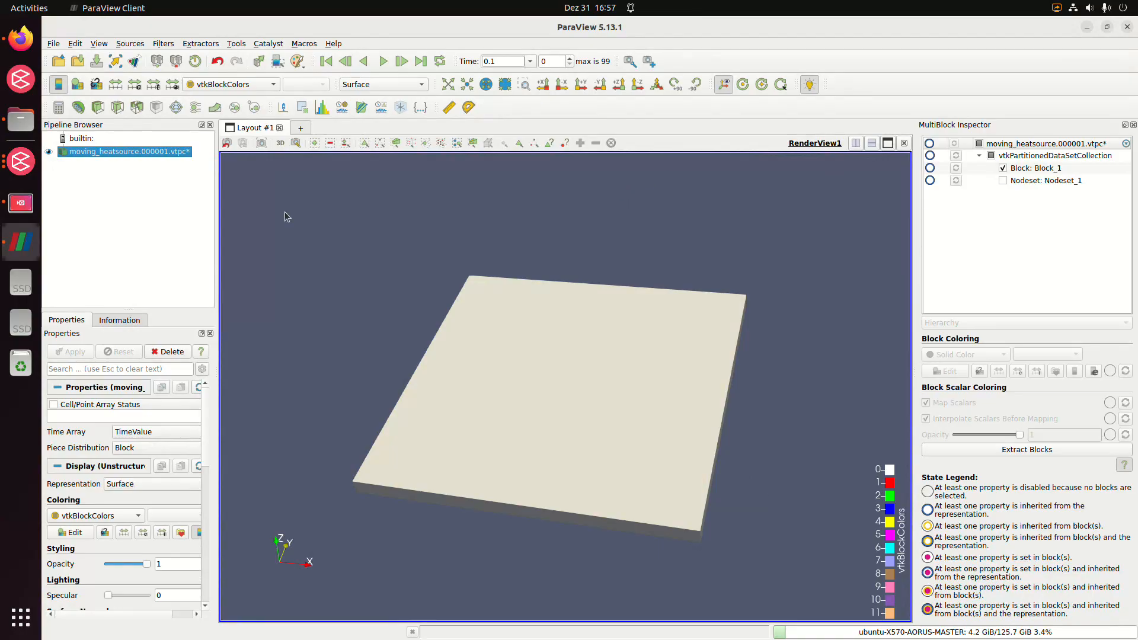
pyautogui.click(234, 84)
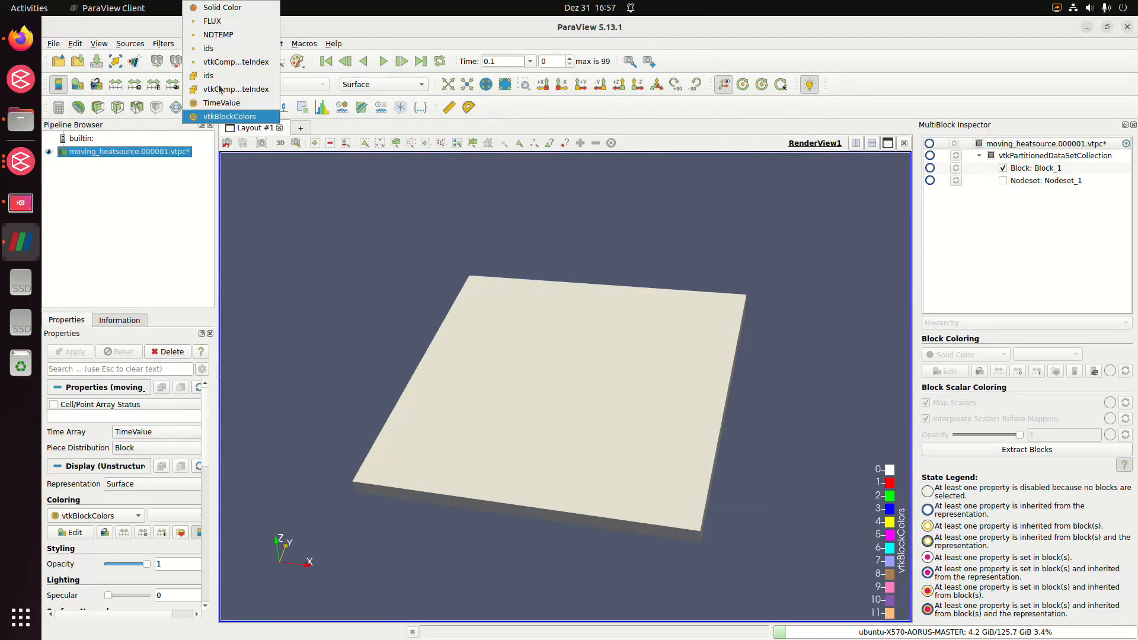
pyautogui.click(236, 43)
pyautogui.moveTo(618, 369); pyautogui.dragTo(422, 422)
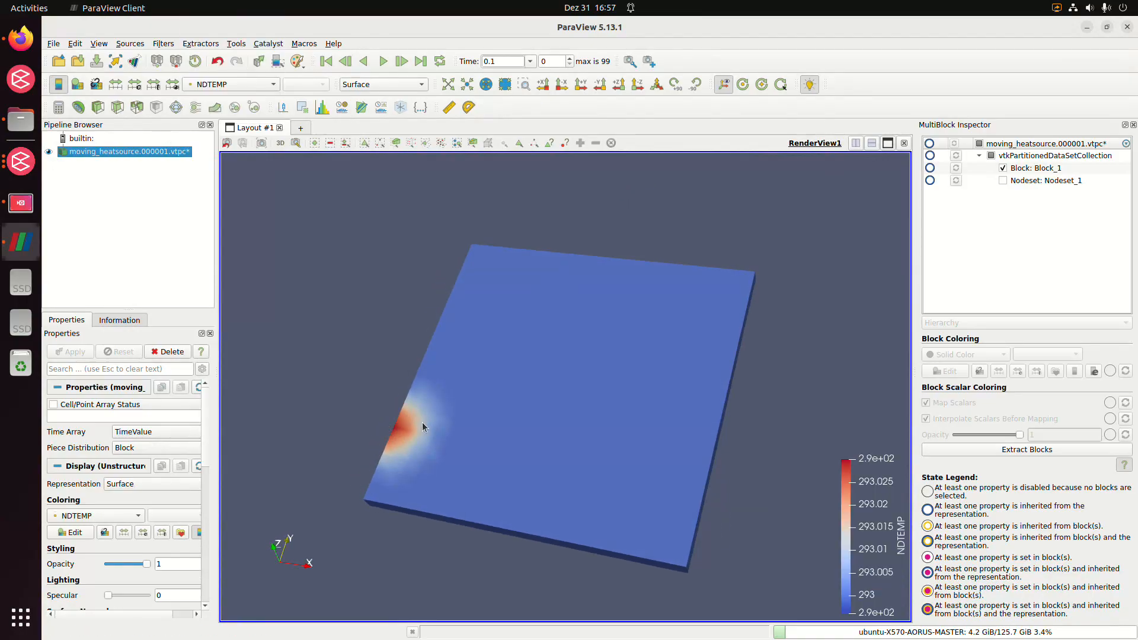
pyautogui.moveTo(656, 409); pyautogui.dragTo(663, 384)
# Rescale the NDTEMP color range over all timesteps and play the temperature animation
pyautogui.click(154, 84)
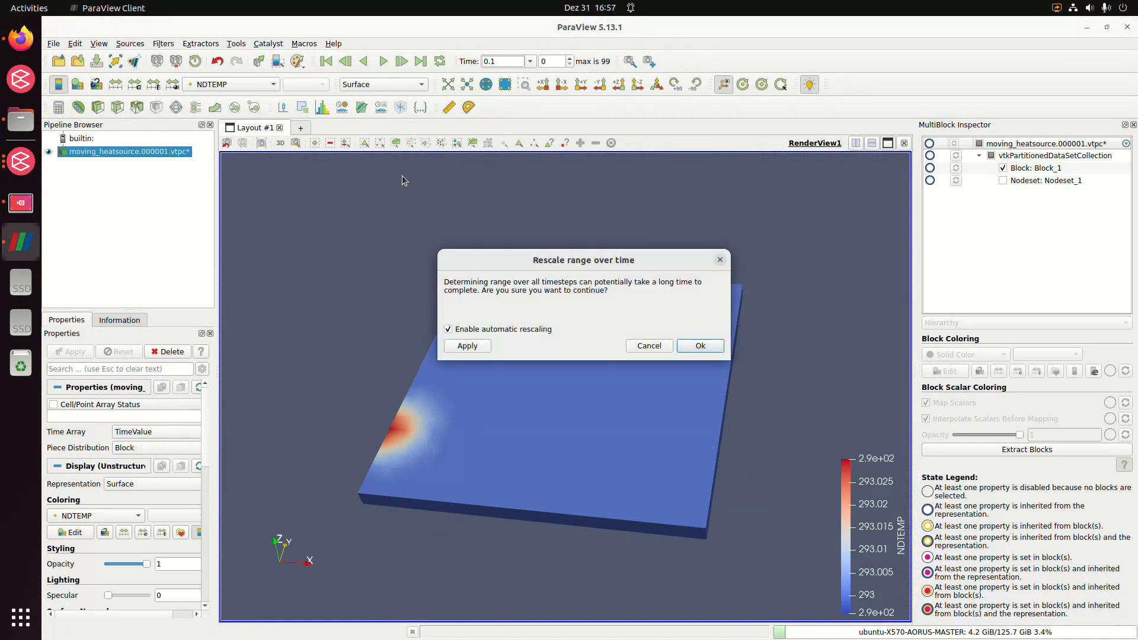
pyautogui.click(716, 346)
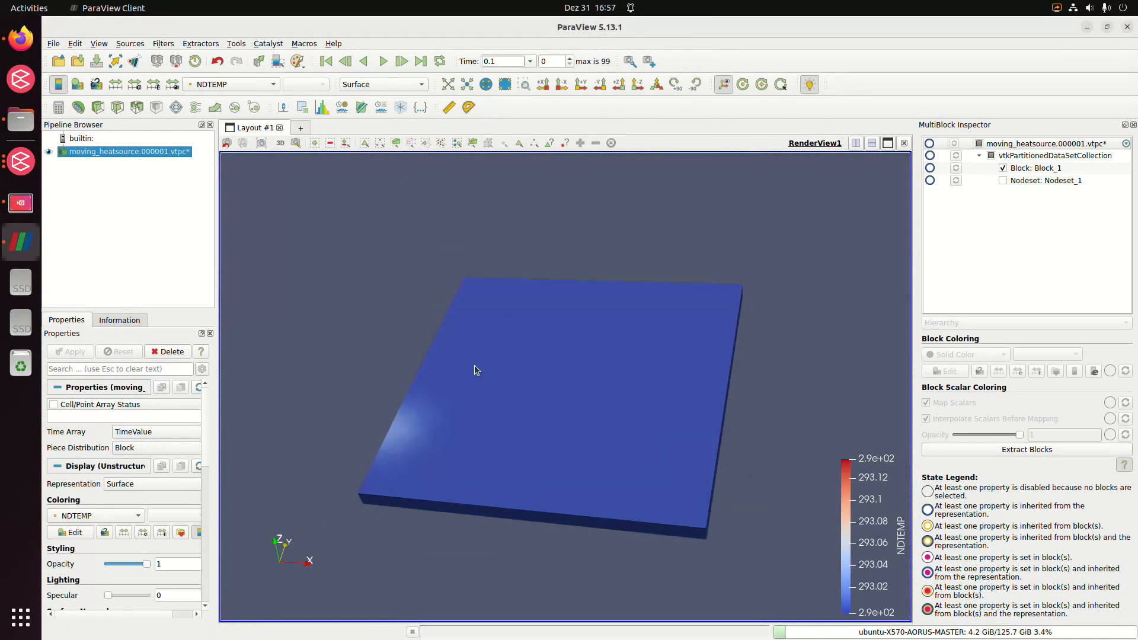
pyautogui.click(383, 61)
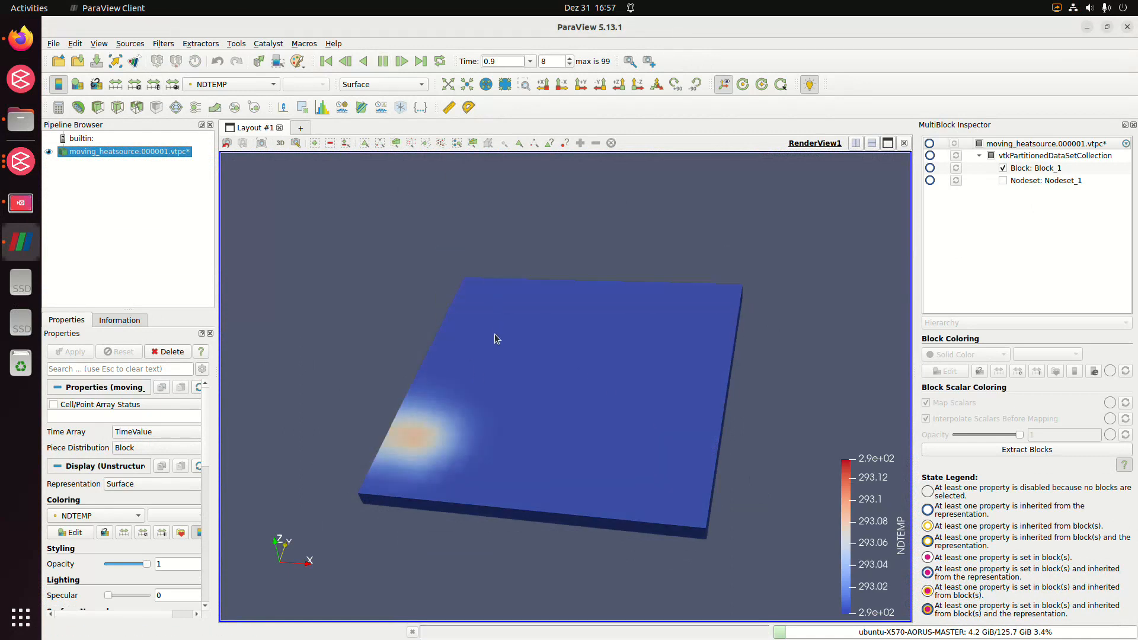
# Color the plate by FLUX magnitude and rescale its color range over all timesteps
pyautogui.click(231, 84)
pyautogui.click(225, 68)
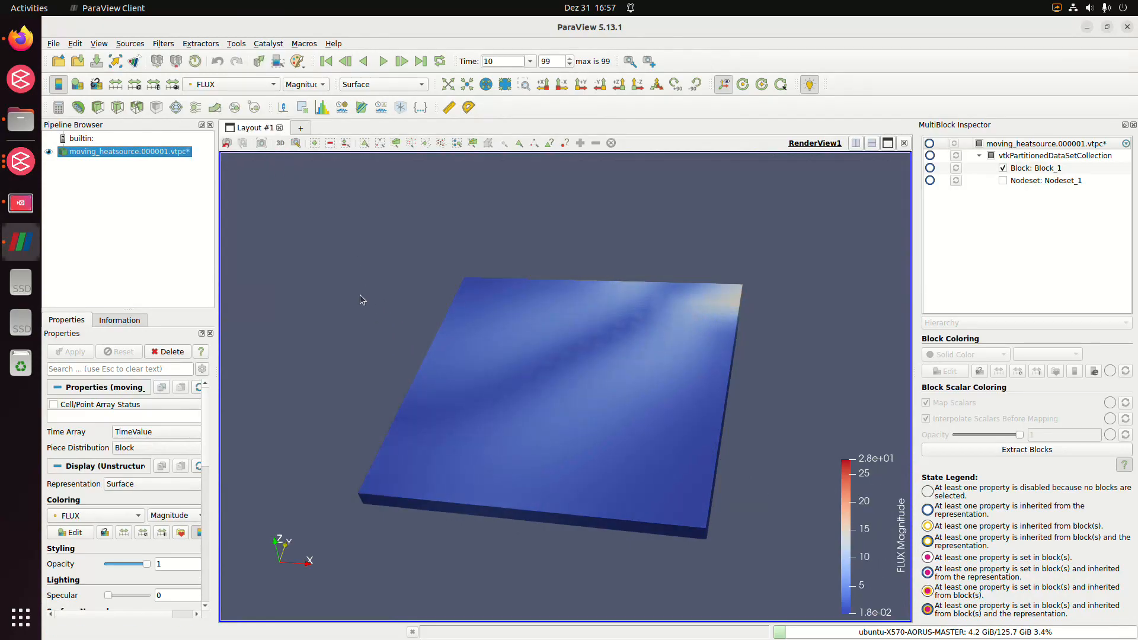
pyautogui.moveTo(361, 300); pyautogui.dragTo(407, 336)
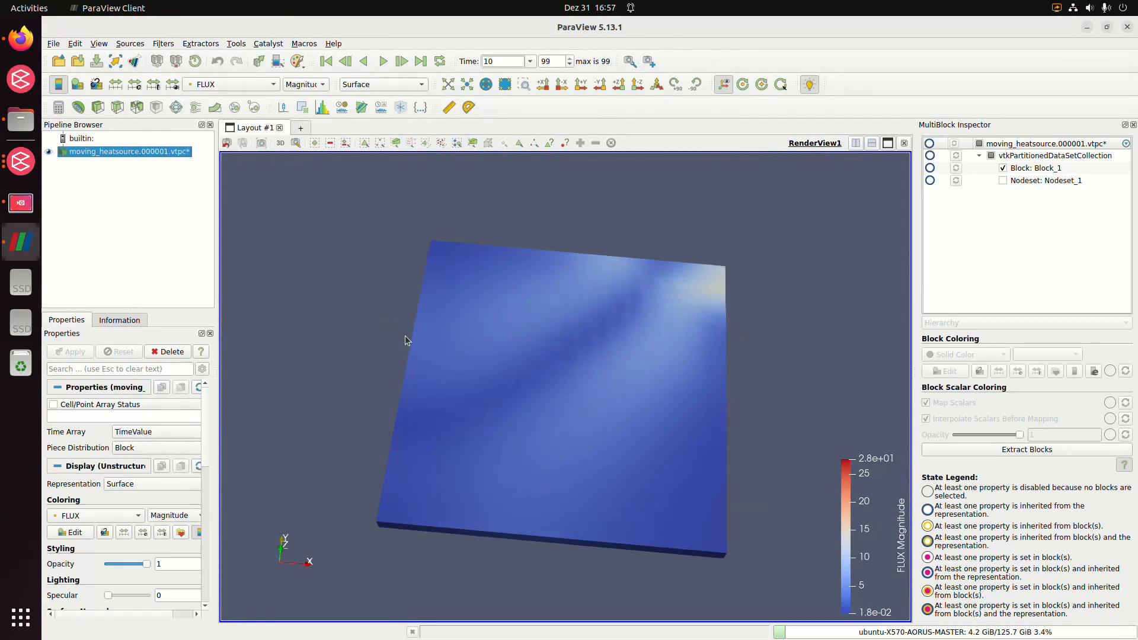
pyautogui.click(153, 84)
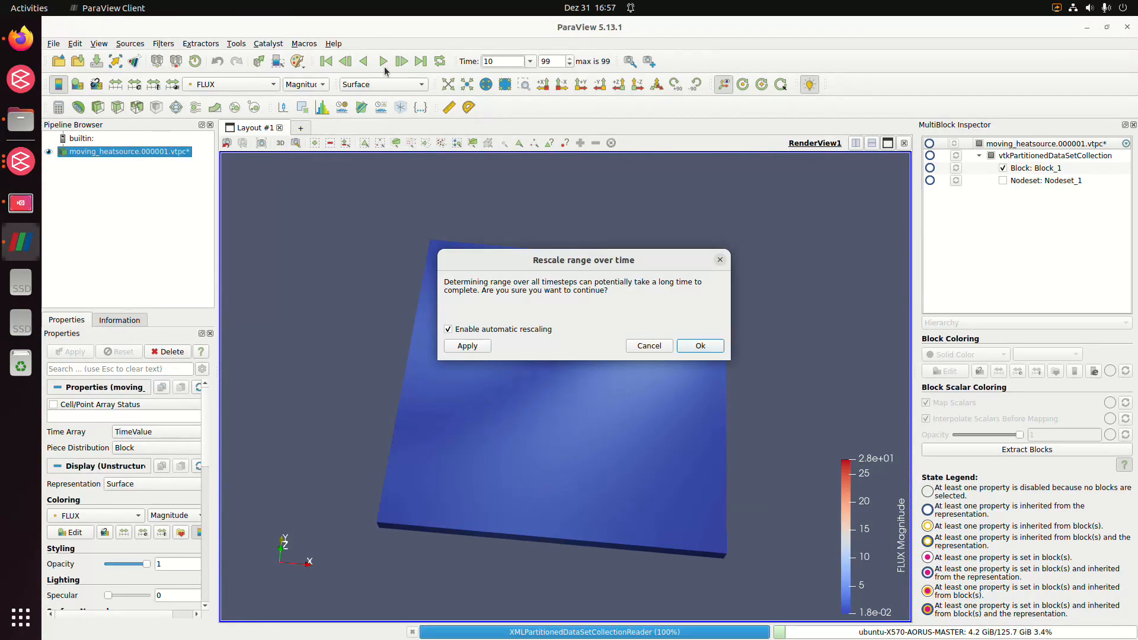
# Play the heat flux animation twice and examine the flux distribution on the plate from different angles
pyautogui.click(382, 61)
pyautogui.moveTo(555, 362); pyautogui.dragTo(530, 377)
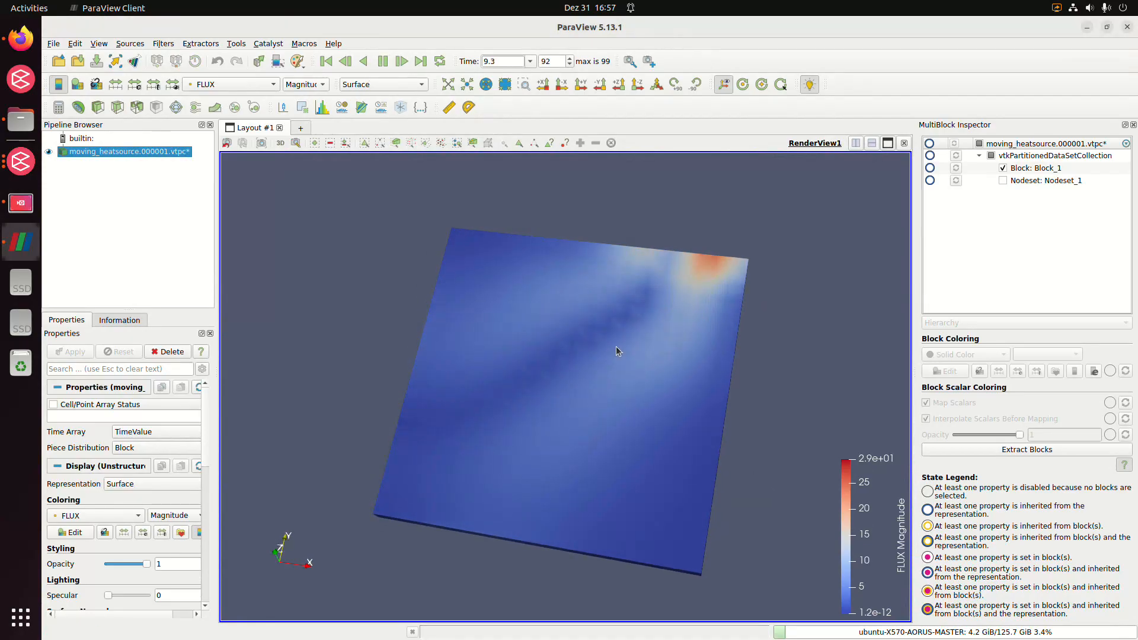
pyautogui.moveTo(541, 450); pyautogui.dragTo(640, 449)
pyautogui.click(383, 61)
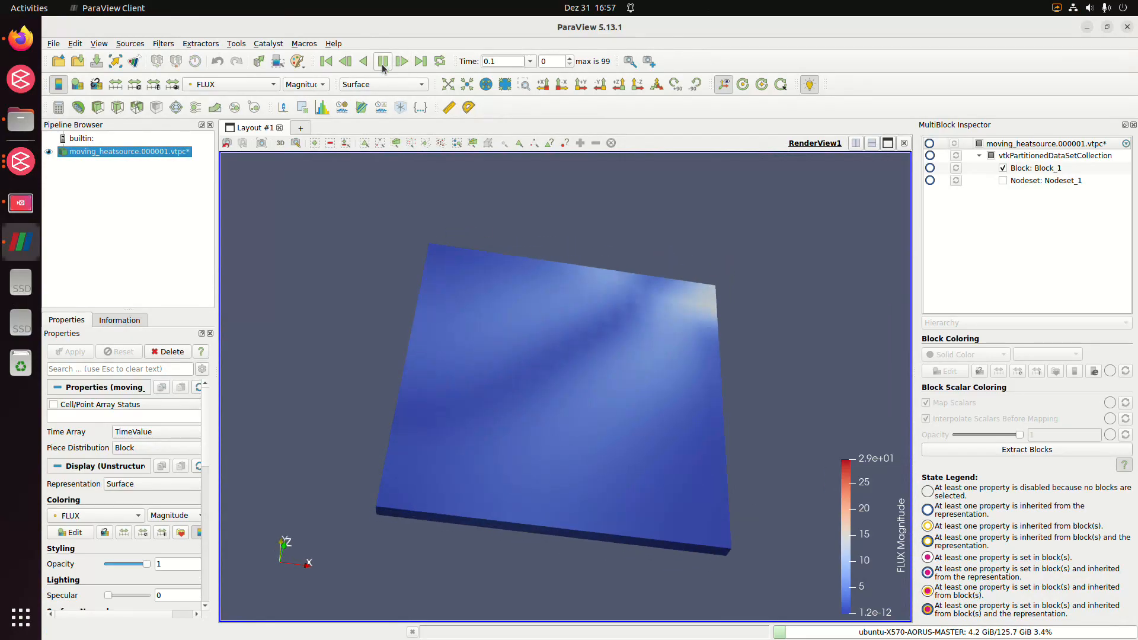
pyautogui.moveTo(476, 350); pyautogui.dragTo(442, 376)
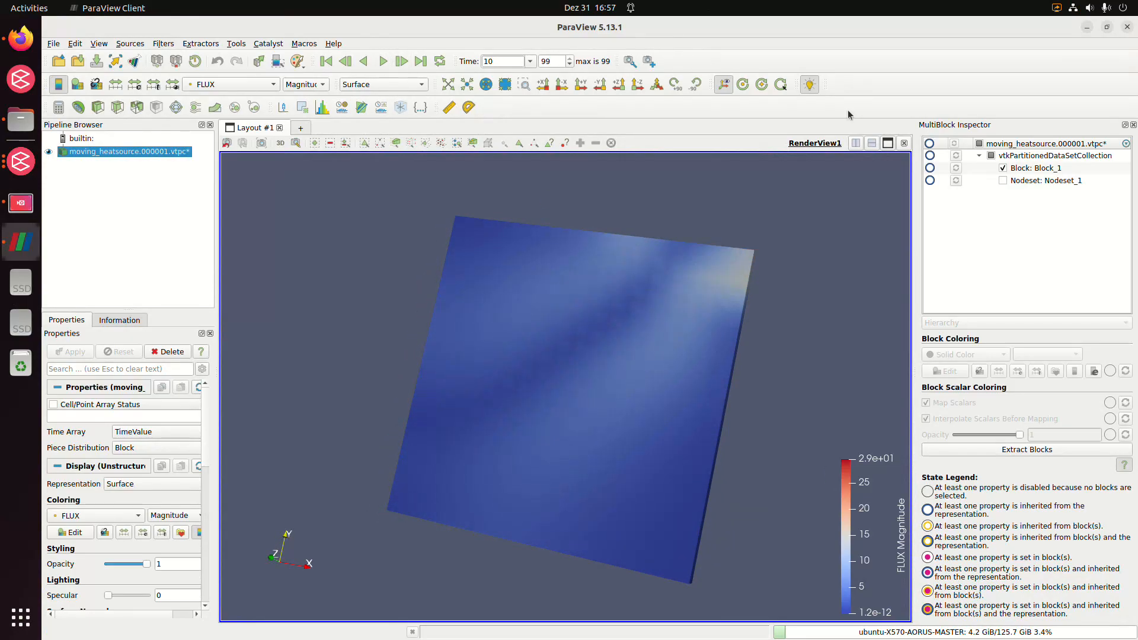
# Close ParaView and the moving_heatsource job monitor to return to the meshed plate in Cubit
pyautogui.click(1128, 31)
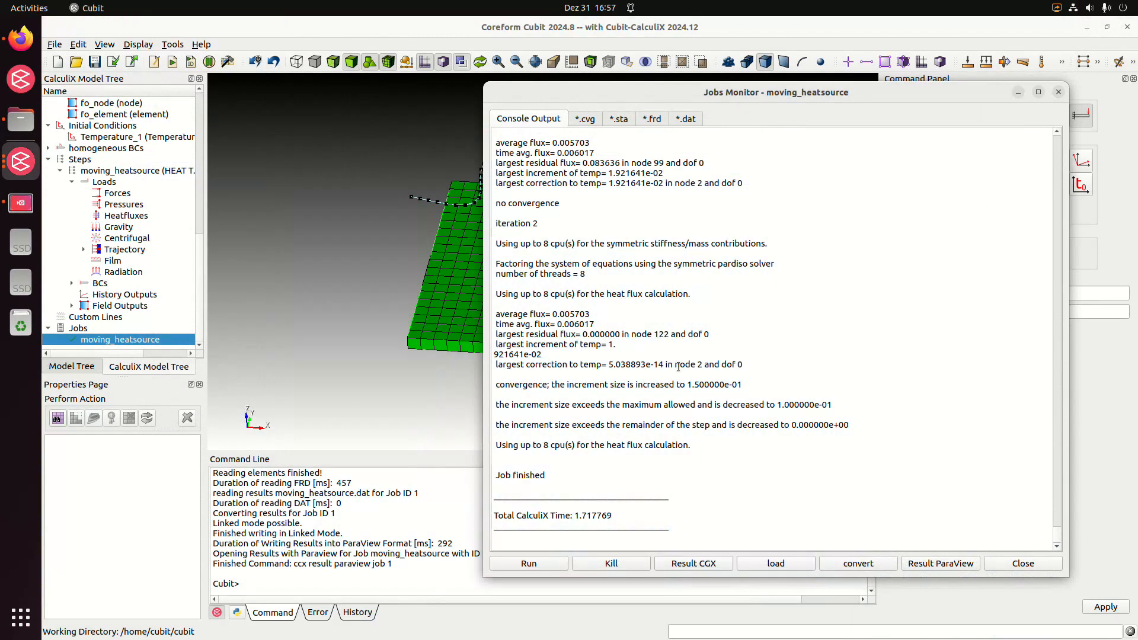
pyautogui.click(1023, 563)
pyautogui.moveTo(503, 349); pyautogui.dragTo(462, 284)
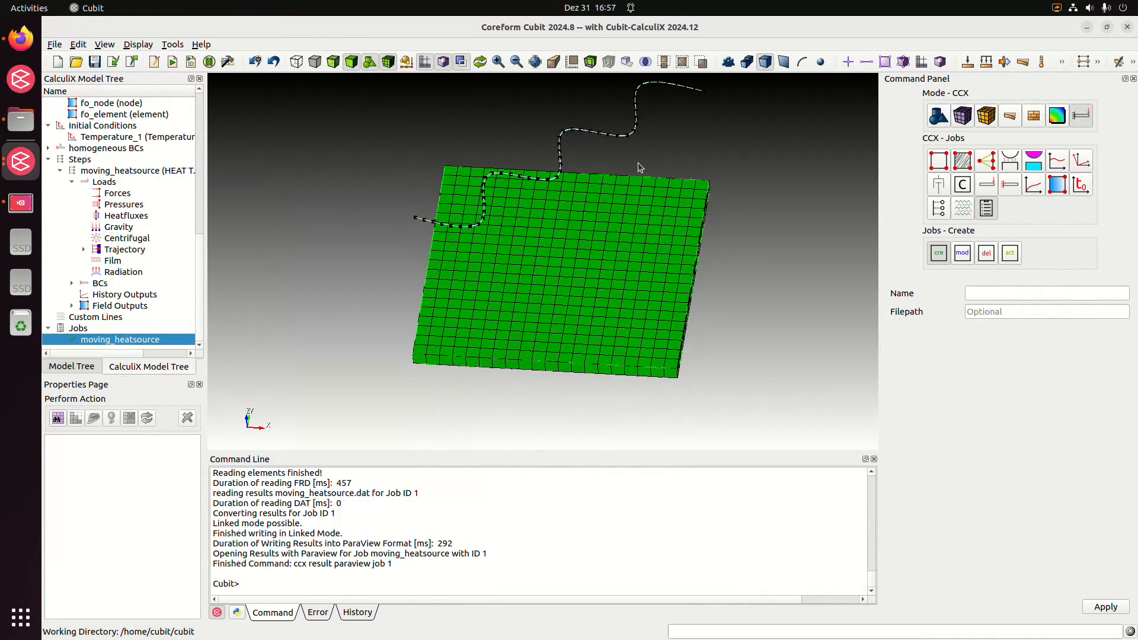
pyautogui.click(505, 253)
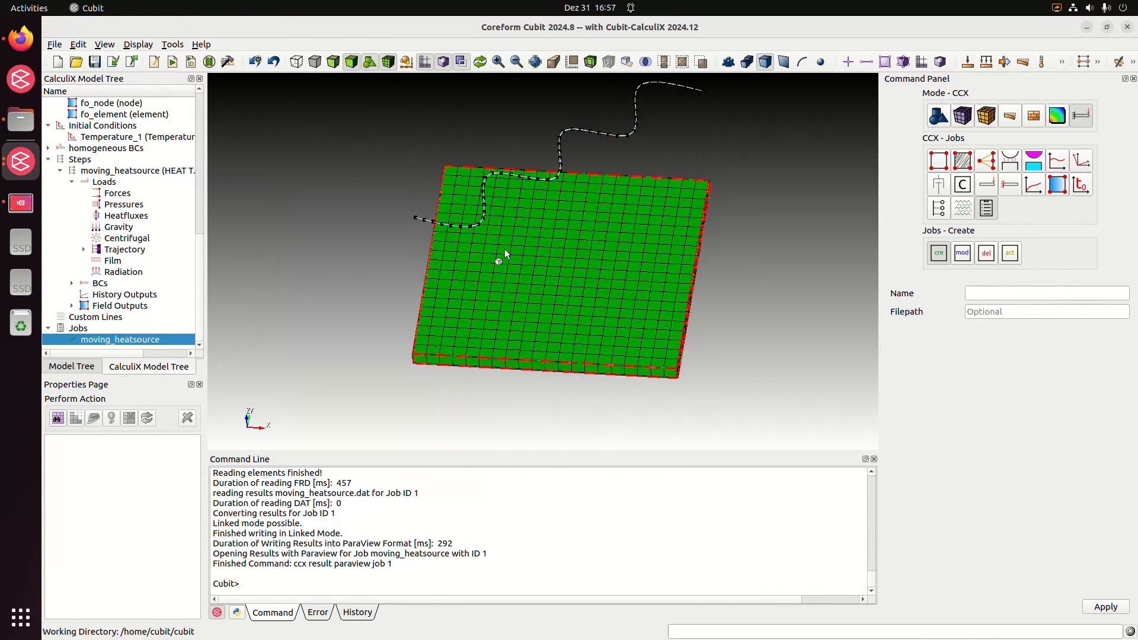
pyautogui.moveTo(542, 297); pyautogui.dragTo(541, 284)
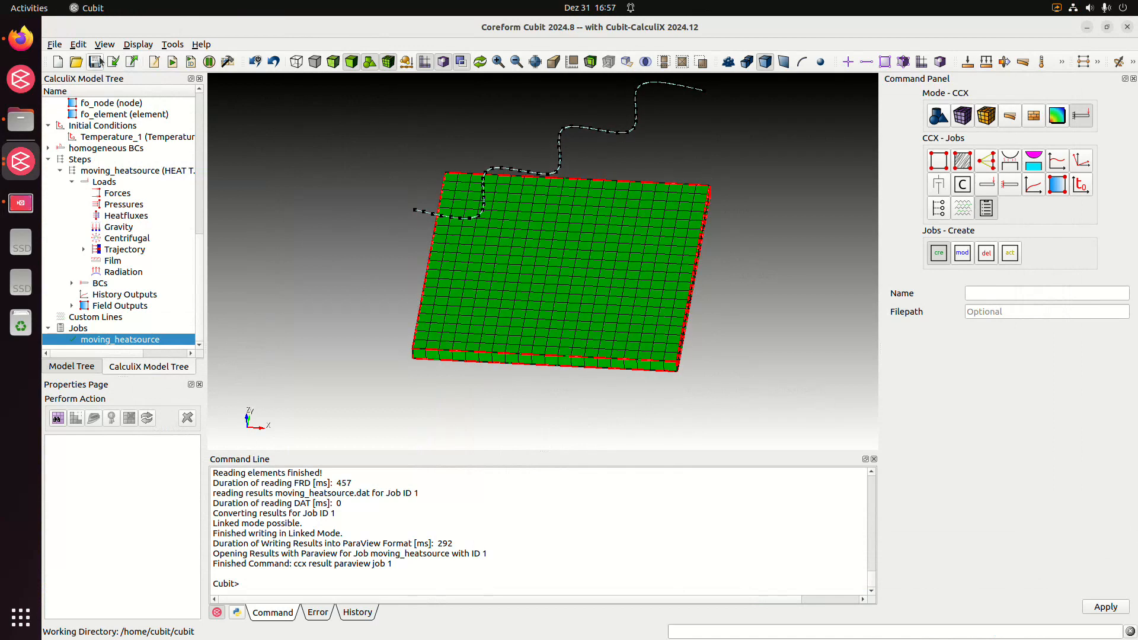
# Switch to Firefox and open moving_heatsource_single_spline.jou from the repository's examples/moving_heatsource folder
pyautogui.click(21, 38)
pyautogui.scroll(-3, 187, 461)
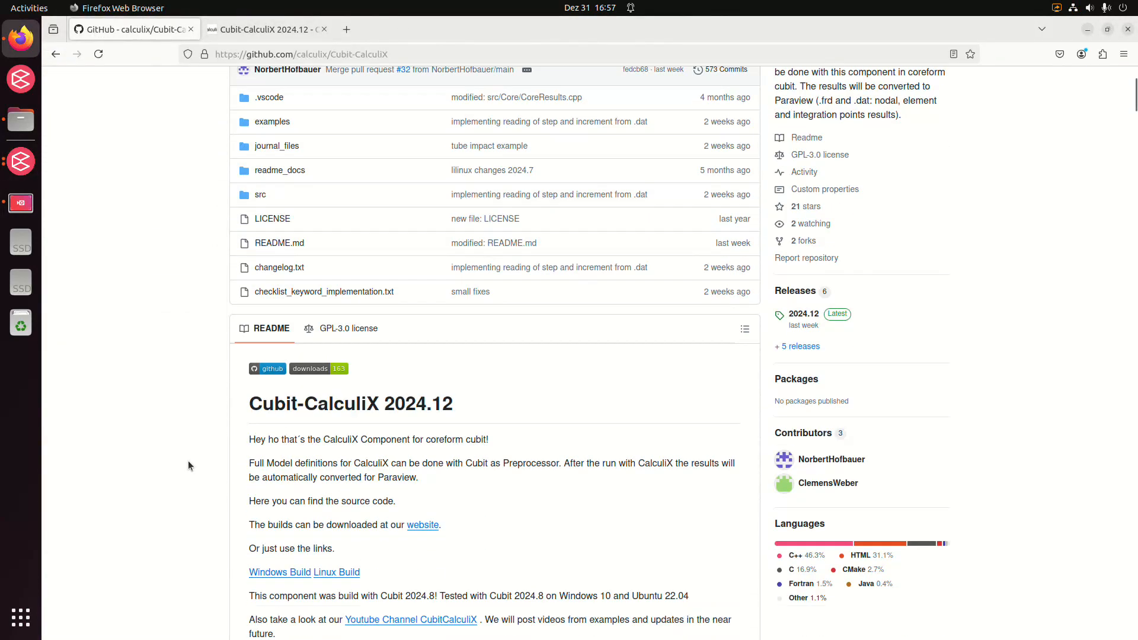
pyautogui.scroll(4, 202, 427)
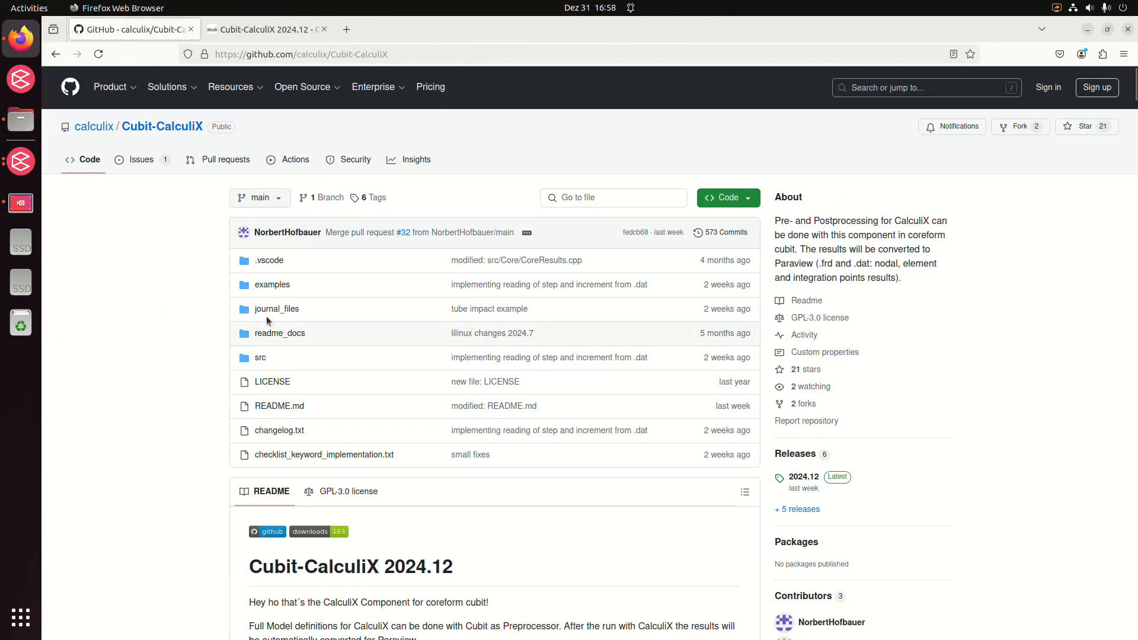
pyautogui.click(273, 285)
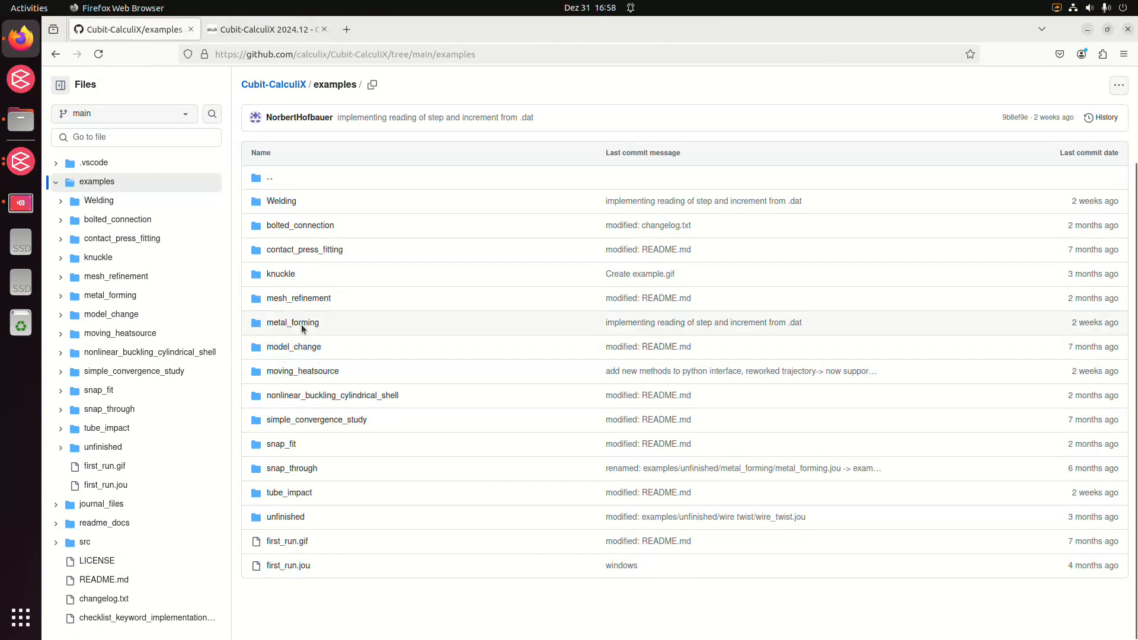
pyautogui.click(323, 372)
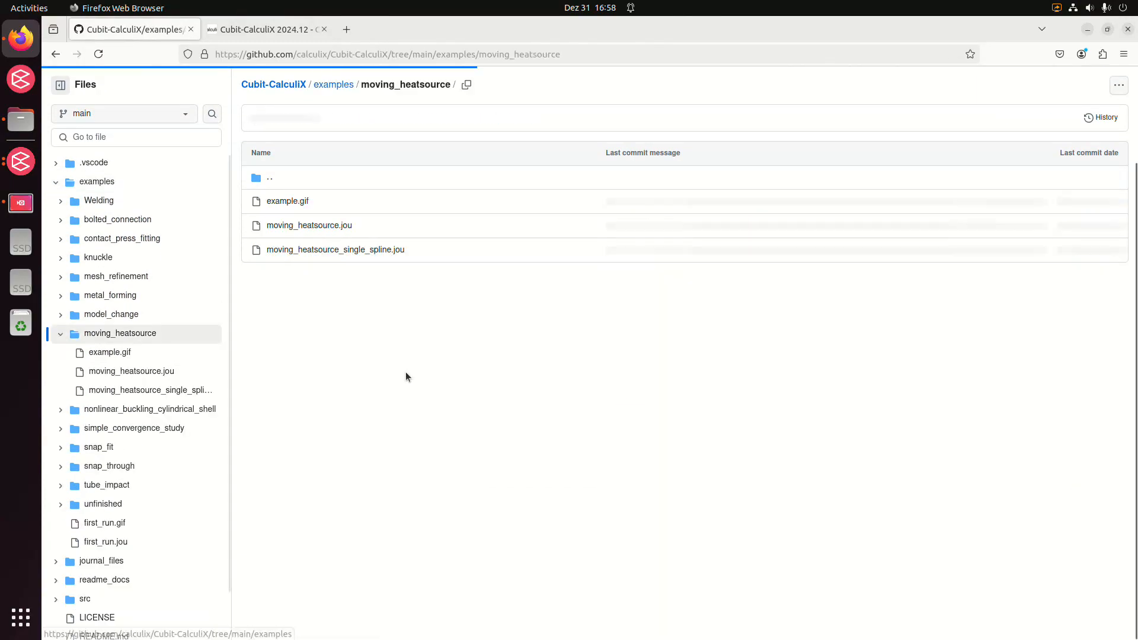
pyautogui.click(381, 252)
# Copy the Python mesh refinement block of the journal file, from #!python through the print of the refinement status
pyautogui.scroll(-3, 497, 462)
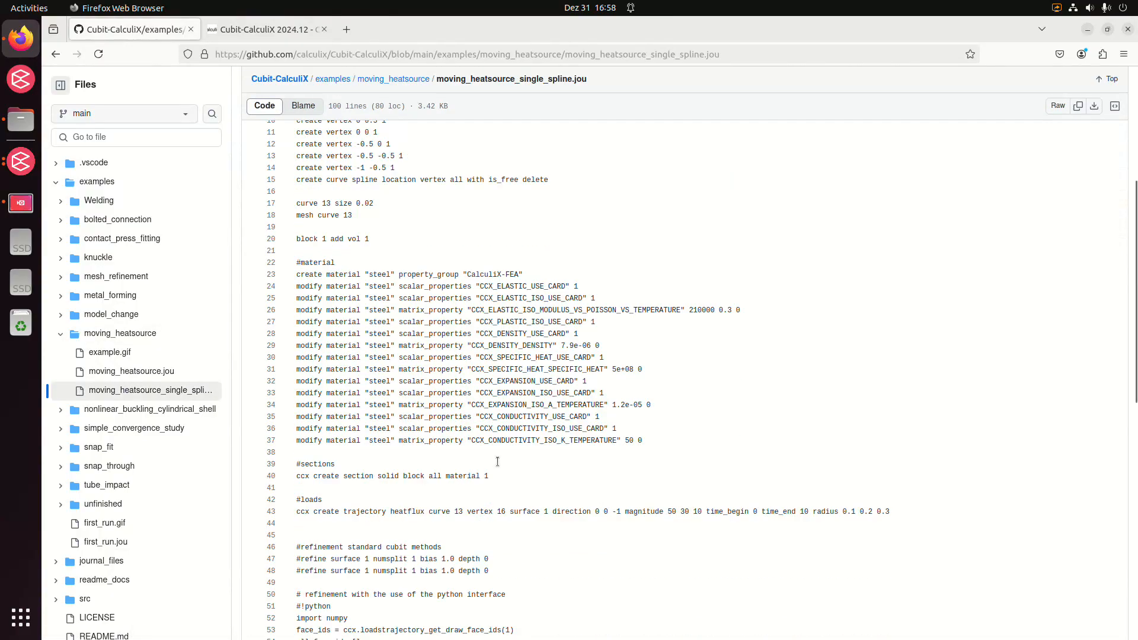
pyautogui.scroll(-8, 497, 462)
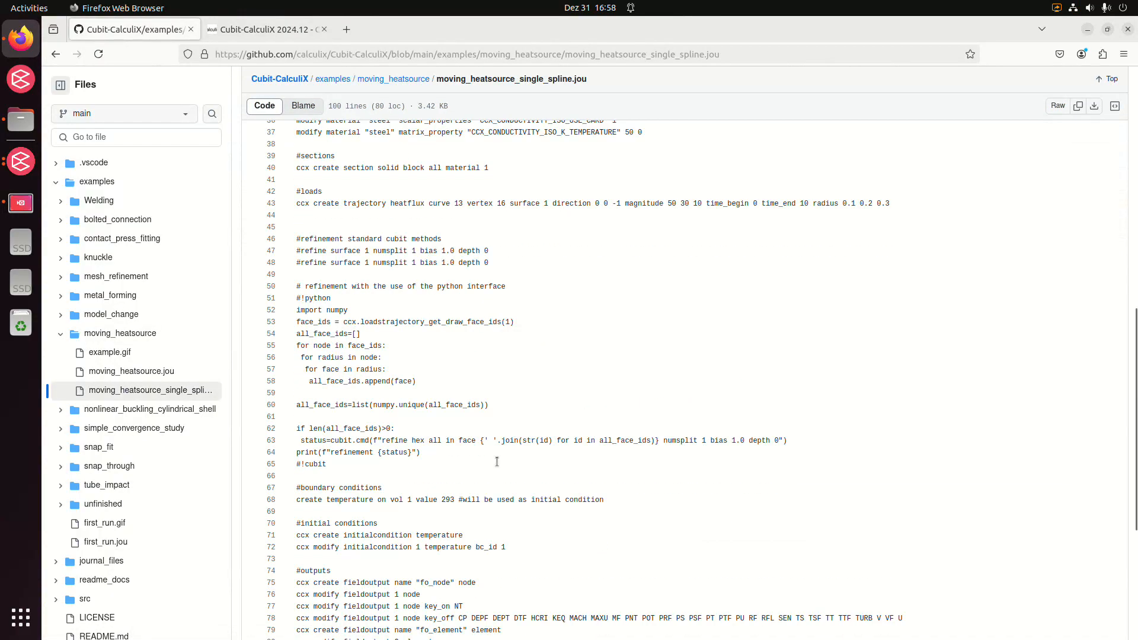
pyautogui.scroll(-2, 497, 462)
pyautogui.scroll(2, 463, 395)
pyautogui.moveTo(442, 456); pyautogui.dragTo(271, 296)
pyautogui.rightClick(332, 305)
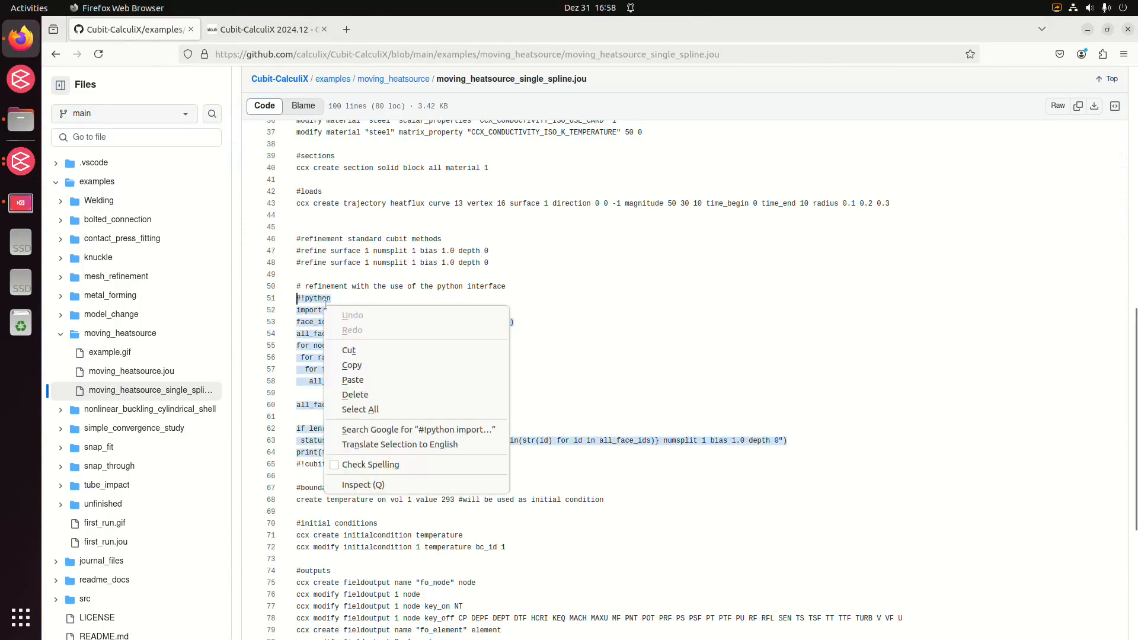
pyautogui.click(376, 368)
# Return to Cubit and run the copied Python script in the command line to refine the hexes along the trajectory
pyautogui.click(1087, 29)
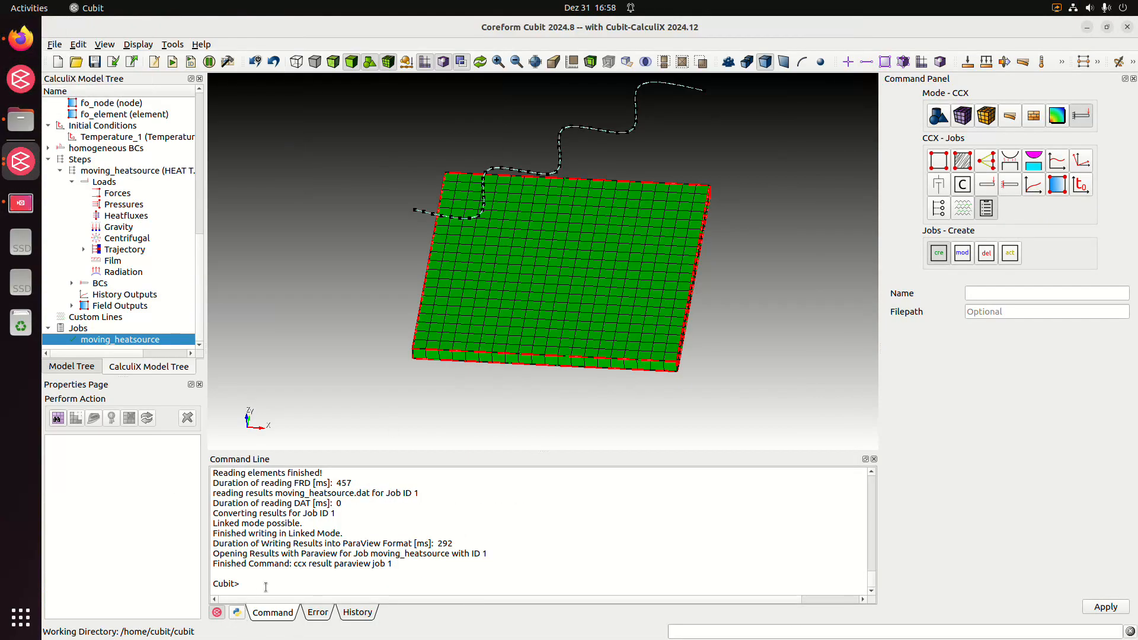
pyautogui.click(237, 612)
pyautogui.click(220, 614)
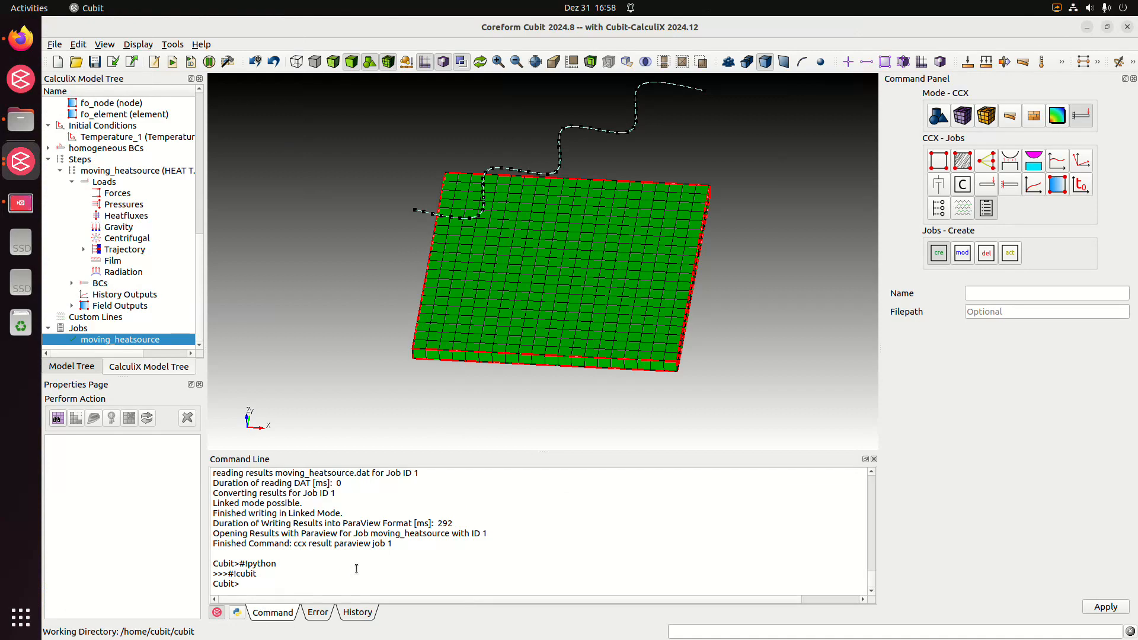
pyautogui.hotkey('ctrl', 'v')
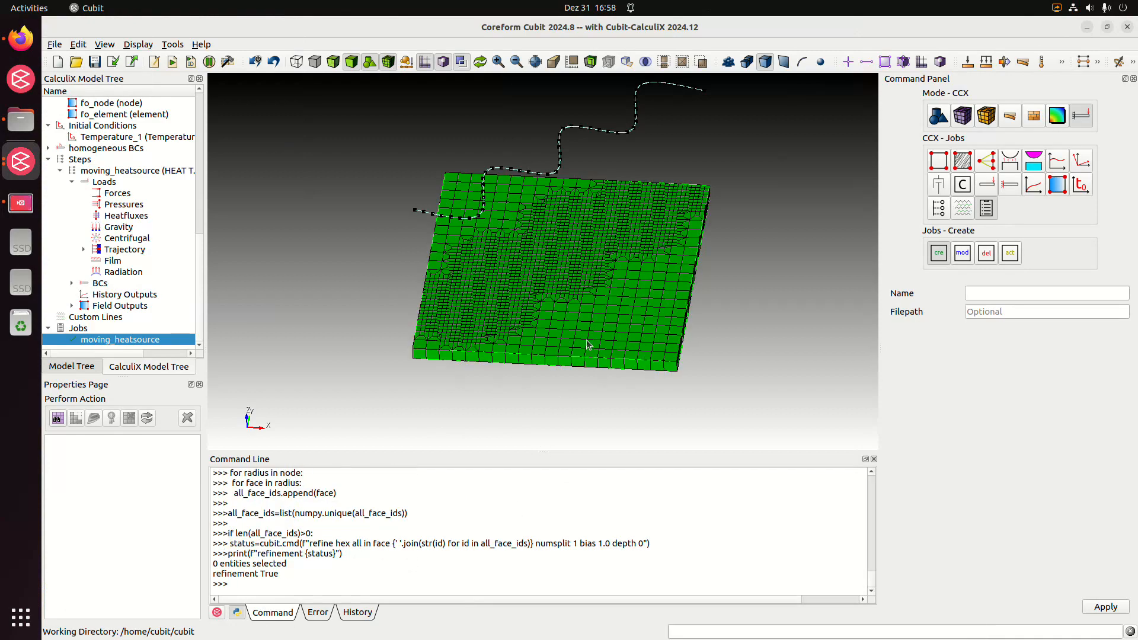
# Review the executed refinement script in an enlarged command line and examine the refined plate mesh
pyautogui.moveTo(587, 345); pyautogui.dragTo(587, 286, button='middle')
pyautogui.moveTo(512, 453); pyautogui.dragTo(536, 234)
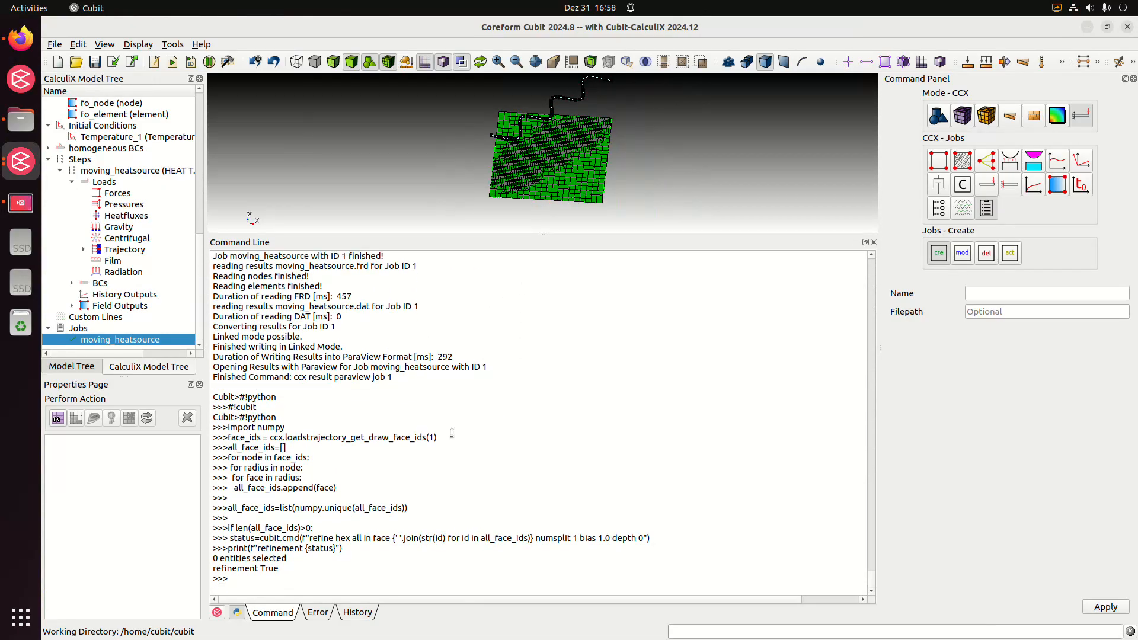
pyautogui.moveTo(525, 147); pyautogui.dragTo(499, 146, button='middle')
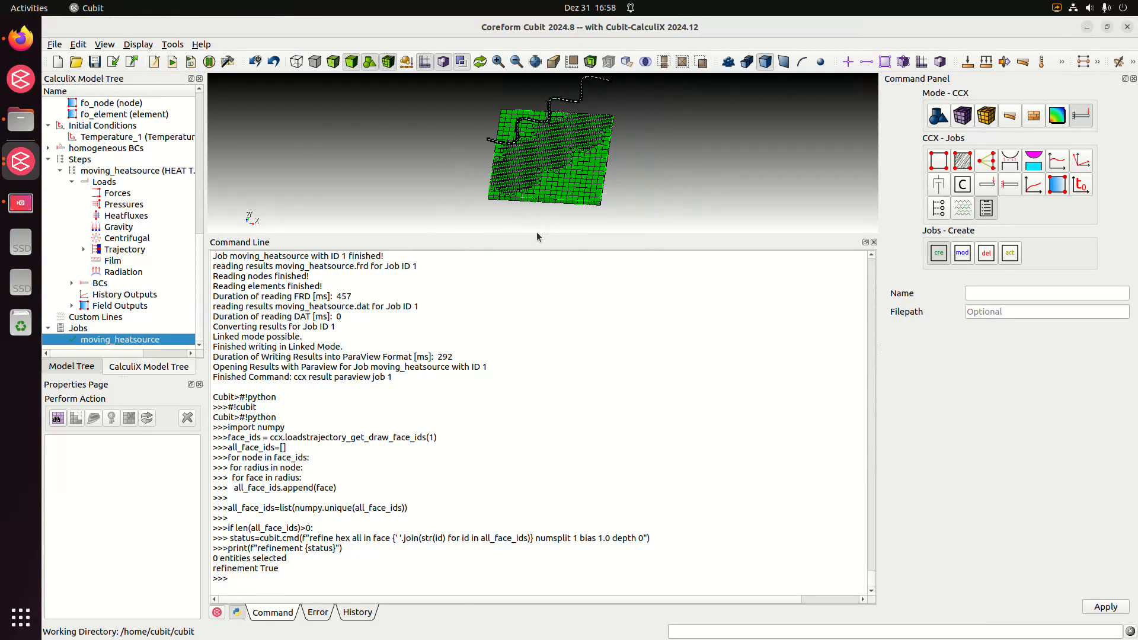
pyautogui.moveTo(547, 232); pyautogui.dragTo(536, 403)
pyautogui.moveTo(567, 289)
pyautogui.mouseDown(button='middle')
pyautogui.moveTo(559, 340)
pyautogui.moveTo(554, 301)
pyautogui.mouseUp(button='middle')
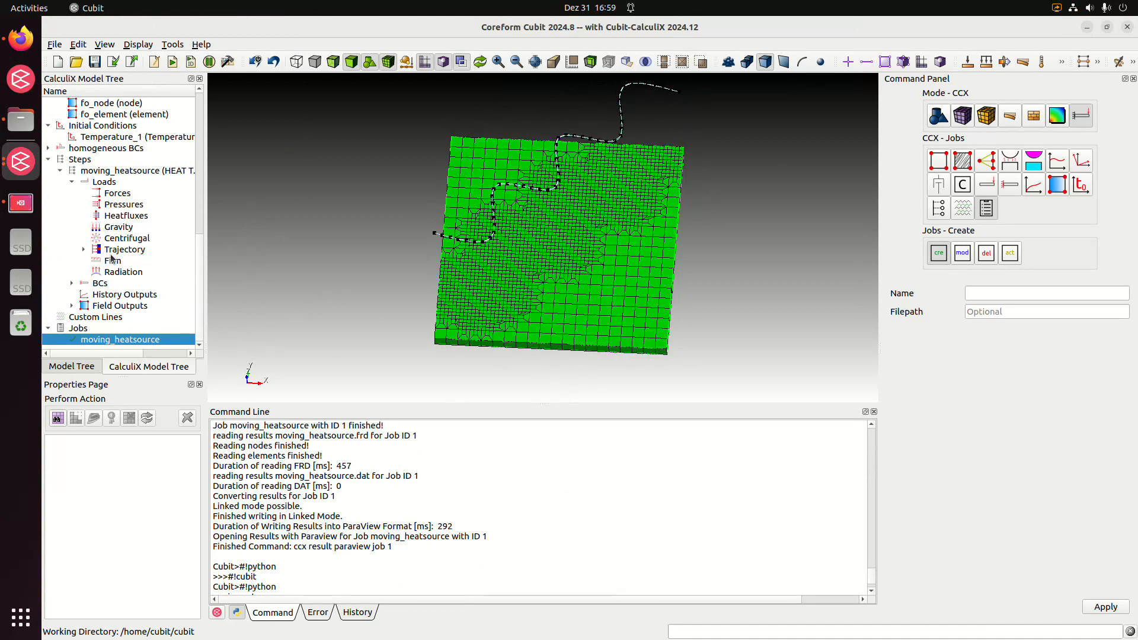
# Draw the trajectory loads of the moving_heatsource step on the refined mesh and examine the affected faces up close
pyautogui.click(84, 250)
pyautogui.rightClick(121, 250)
pyautogui.click(151, 257)
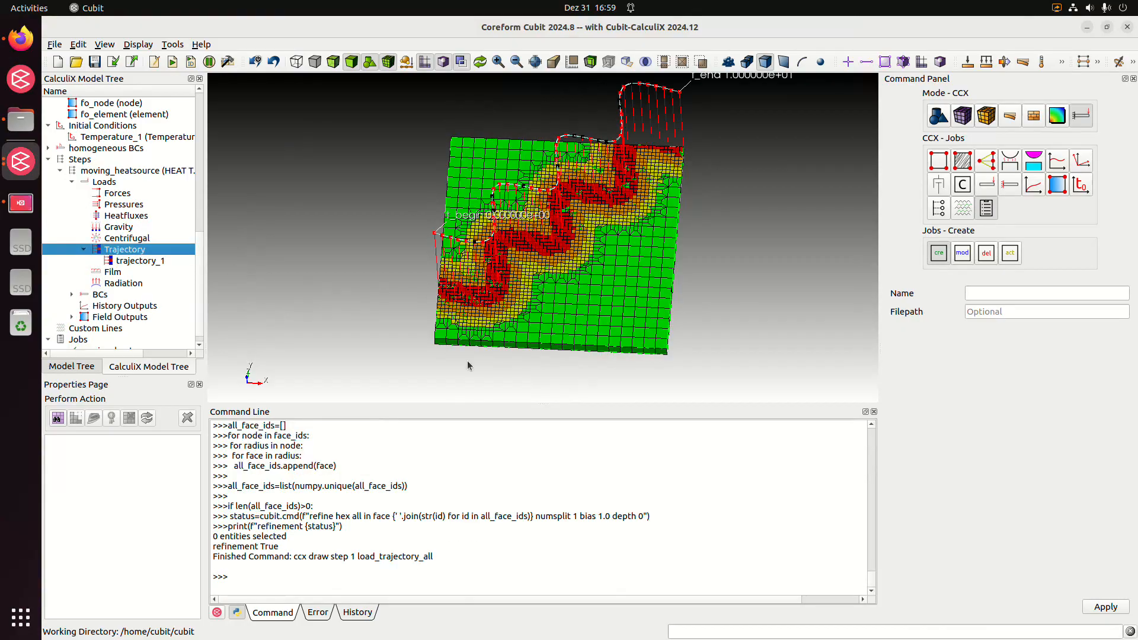
pyautogui.moveTo(534, 289); pyautogui.dragTo(563, 284, button='middle')
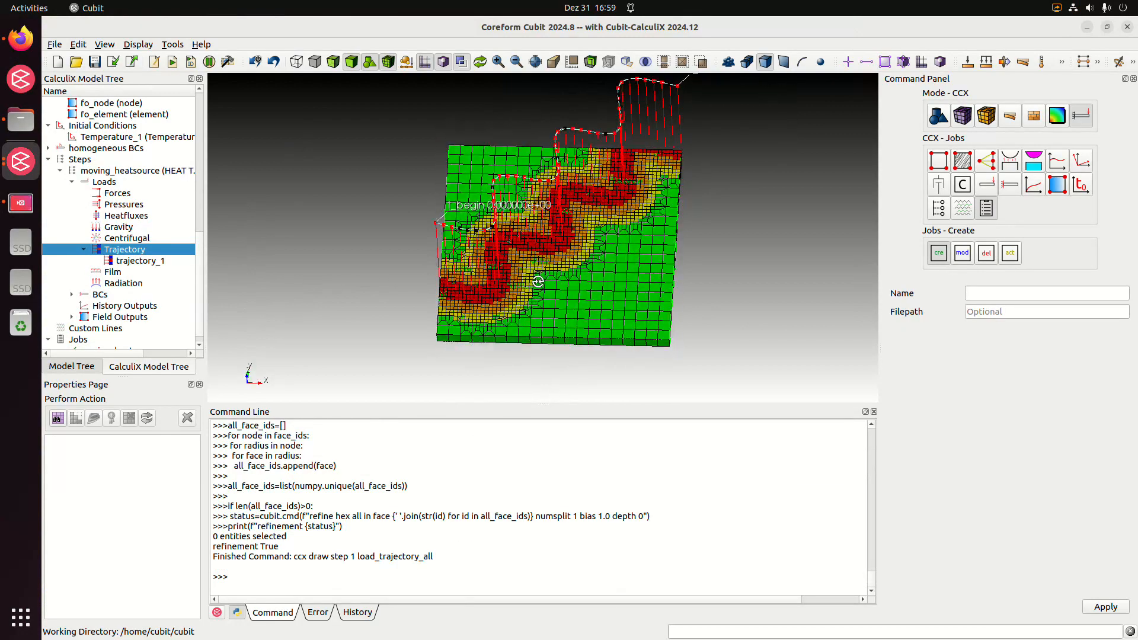
pyautogui.scroll(3, 569, 286)
pyautogui.scroll(5, 569, 286)
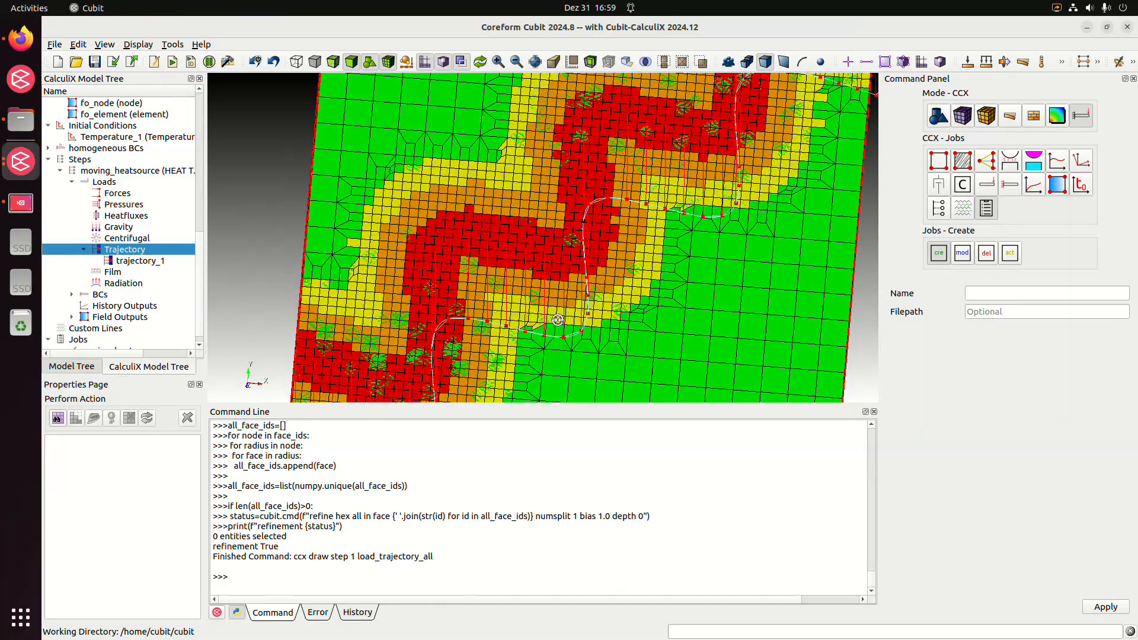
pyautogui.scroll(-5, 555, 282)
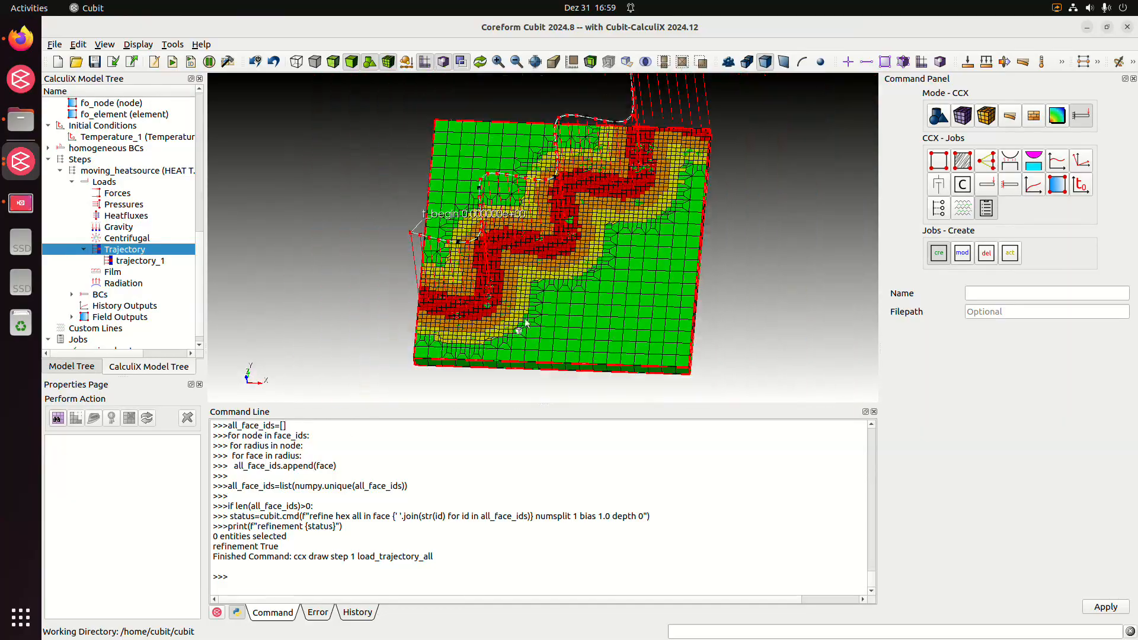
# Run the moving_heatsource job on the refined mesh and follow its progress in the console output and *.sta file
pyautogui.click(200, 342)
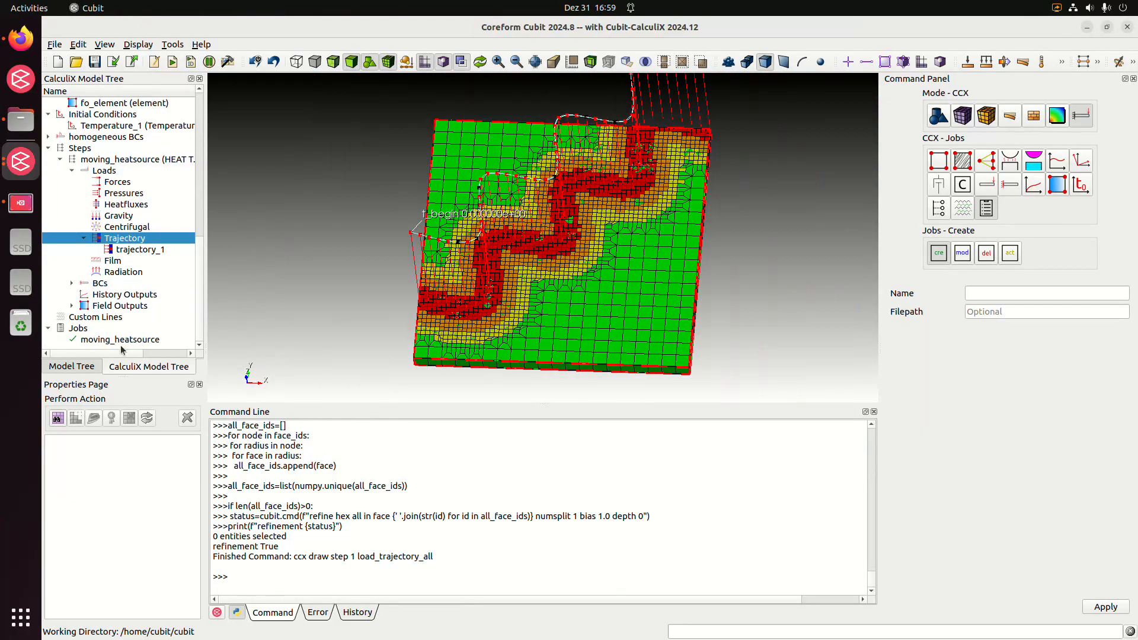
pyautogui.doubleClick(133, 339)
pyautogui.click(542, 546)
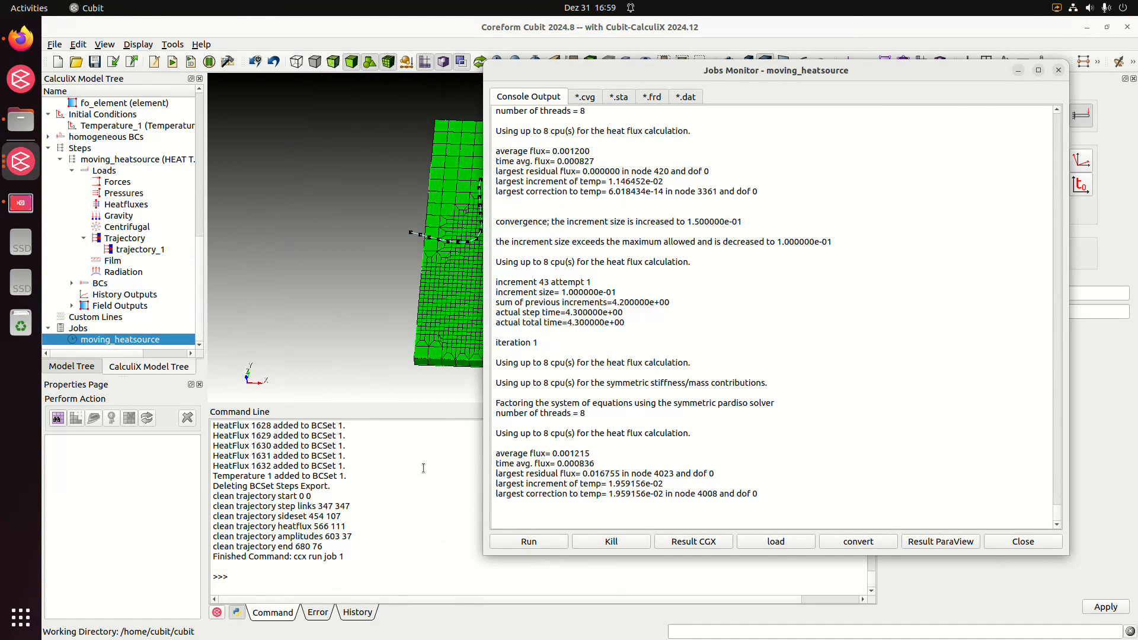
pyautogui.moveTo(741, 71); pyautogui.dragTo(543, 96)
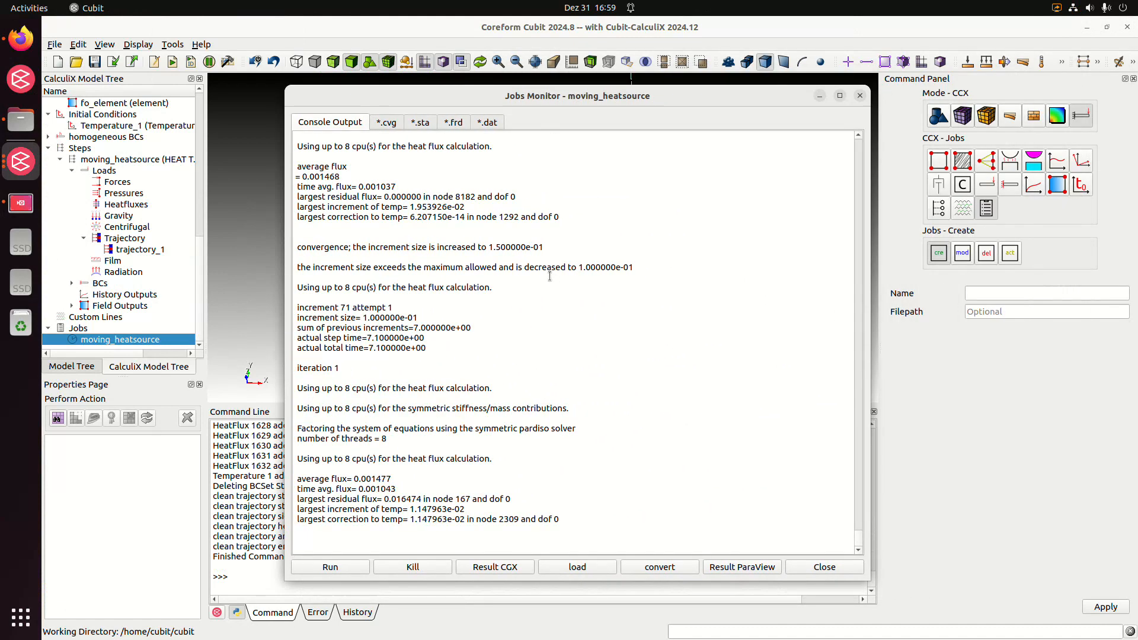
pyautogui.click(426, 123)
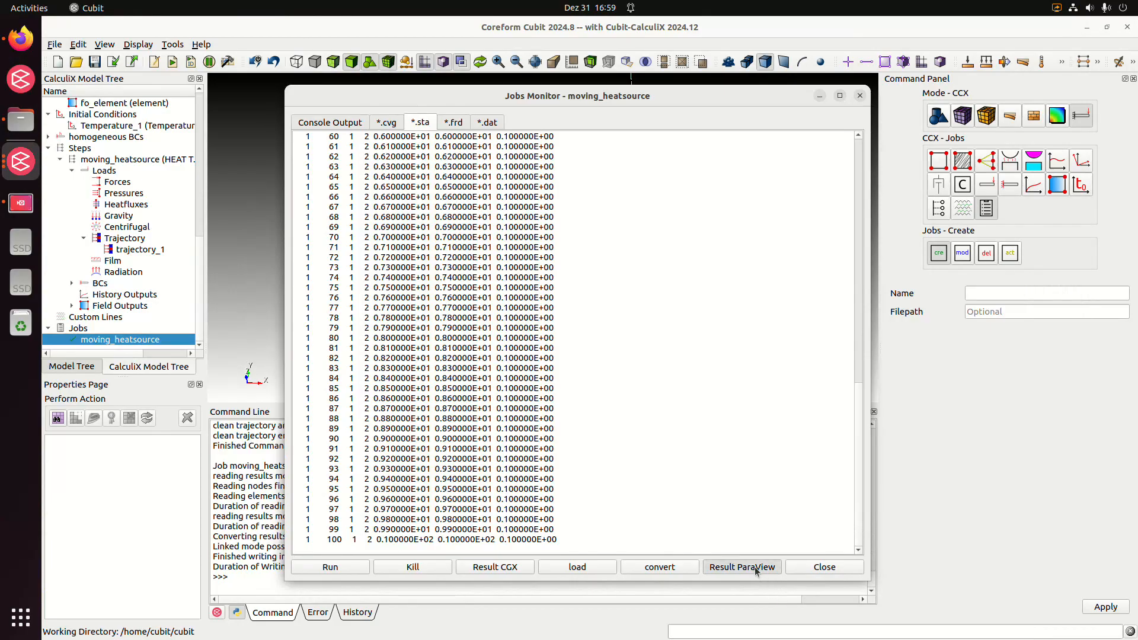
# Open the job results in ParaView and load them with the Nodeset_1 block hidden
pyautogui.click(821, 570)
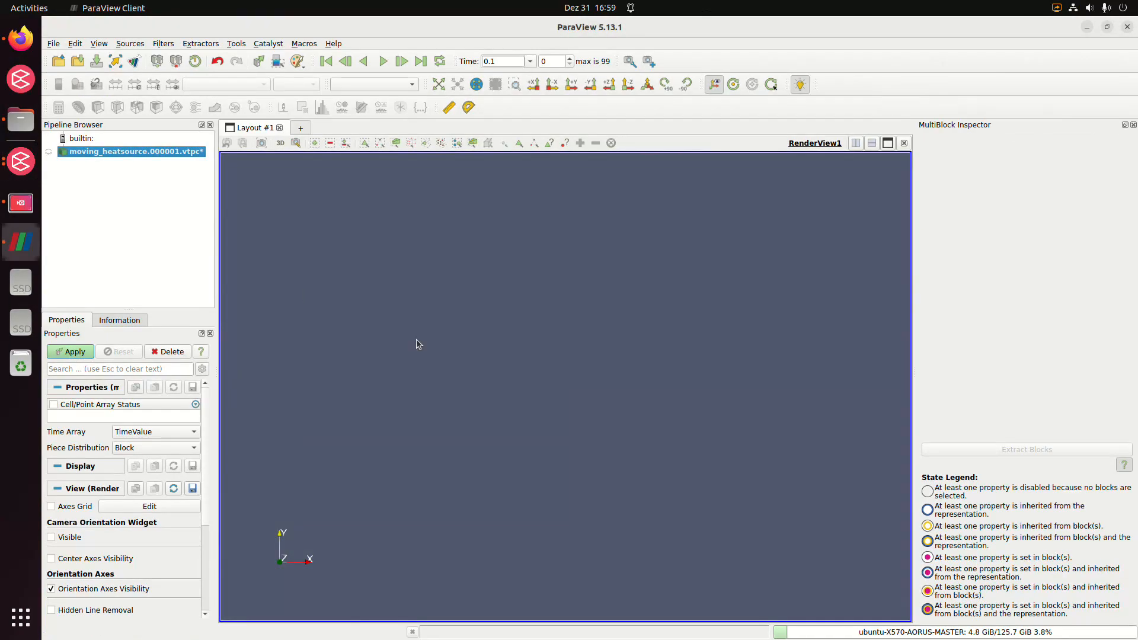
pyautogui.click(79, 352)
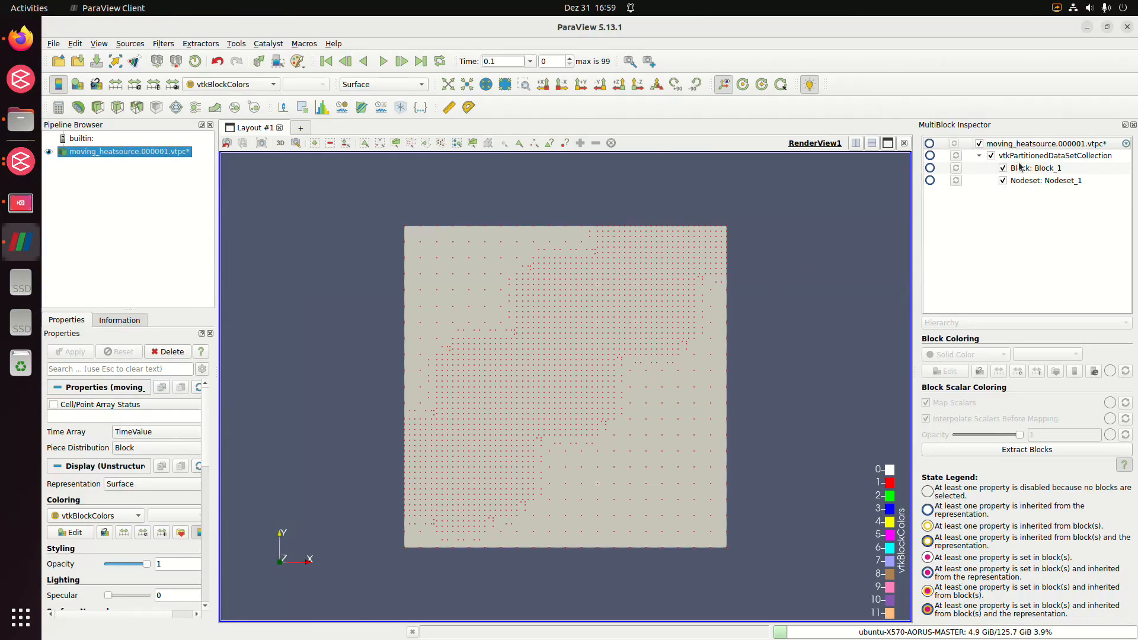
pyautogui.click(1002, 184)
pyautogui.click(1003, 181)
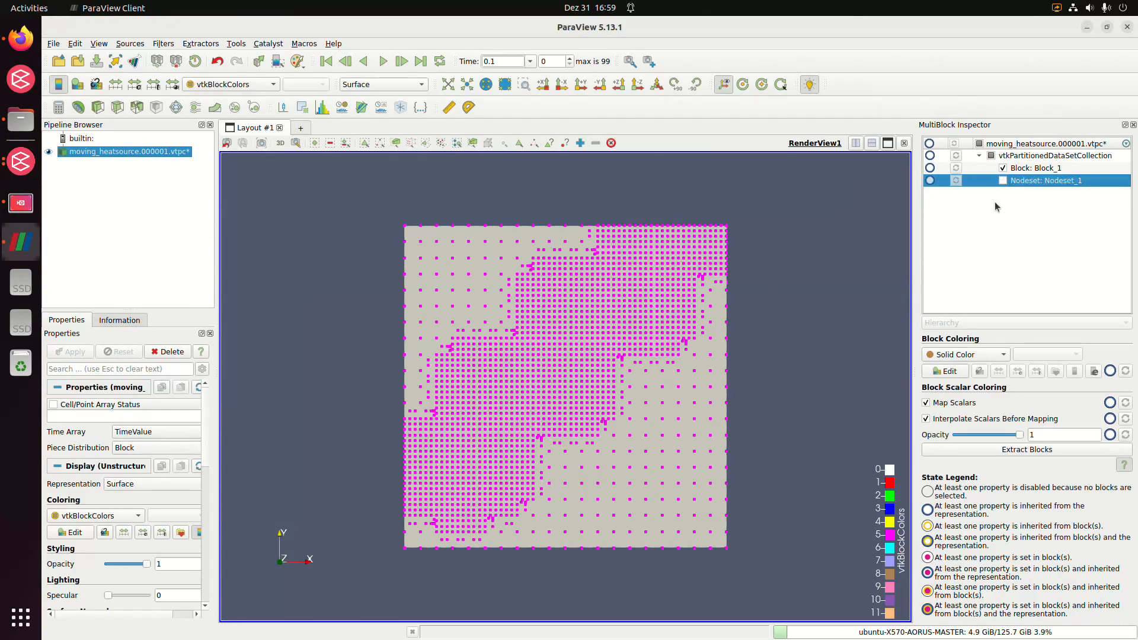
pyautogui.click(995, 206)
pyautogui.moveTo(678, 432); pyautogui.dragTo(433, 393)
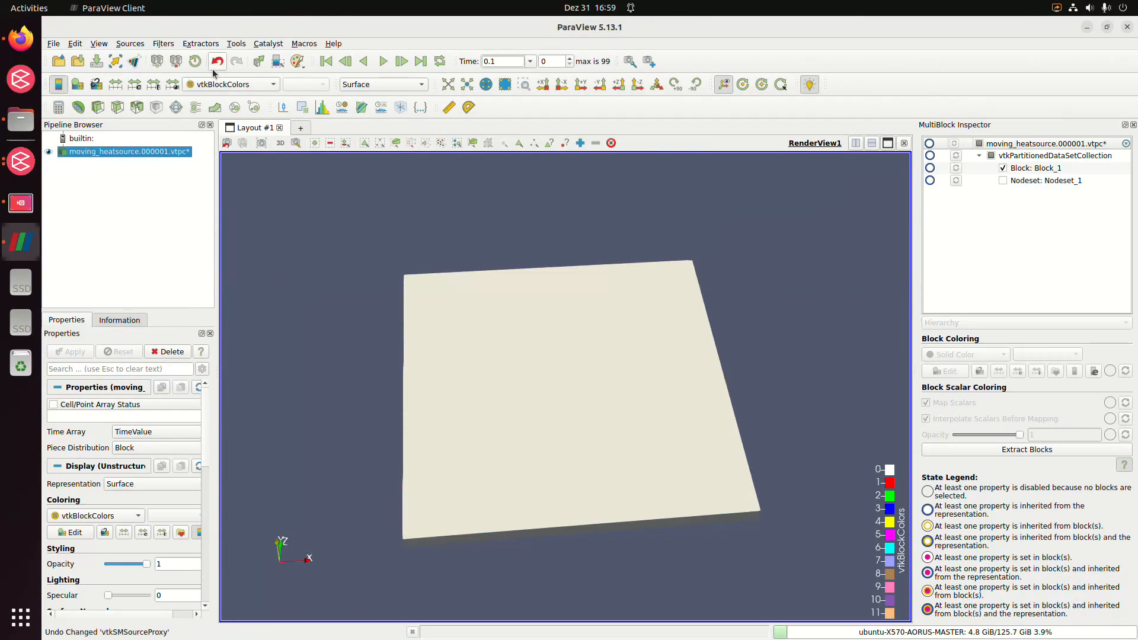
# Color the plate by NDTEMP, rescaled to the data range over all timesteps, and play the temperature animation
pyautogui.click(237, 84)
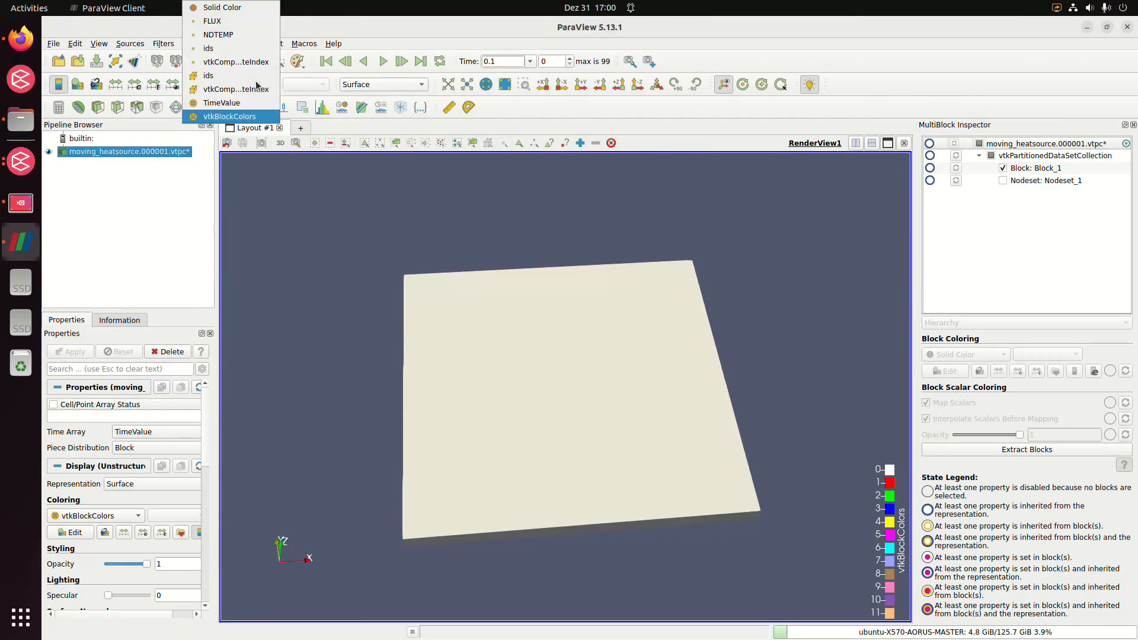
pyautogui.click(256, 39)
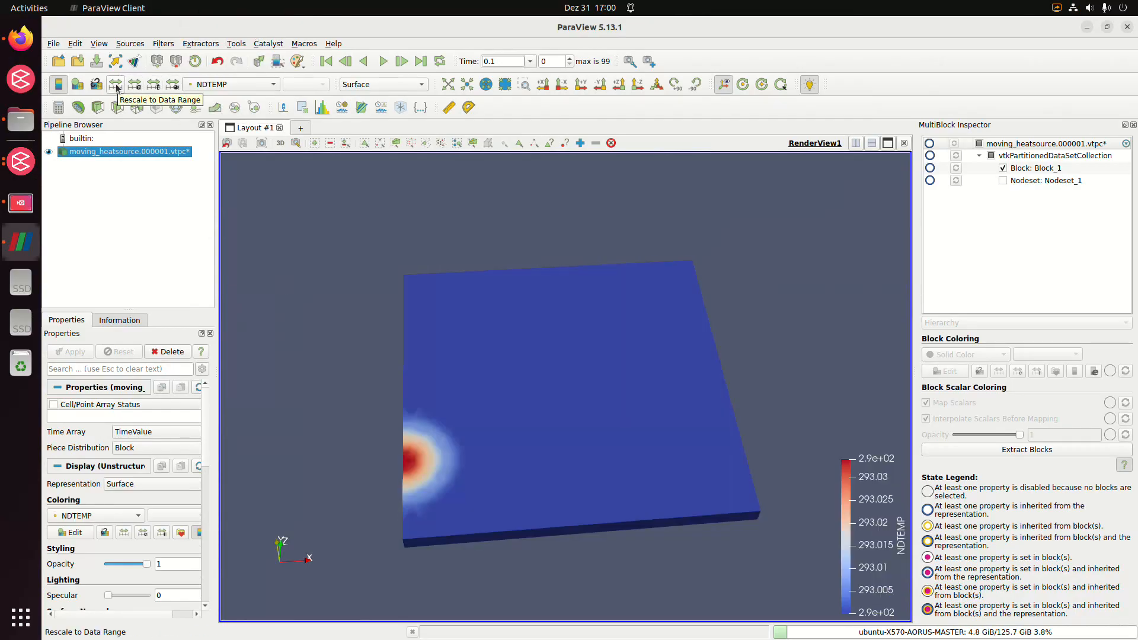
pyautogui.click(153, 84)
pyautogui.click(716, 350)
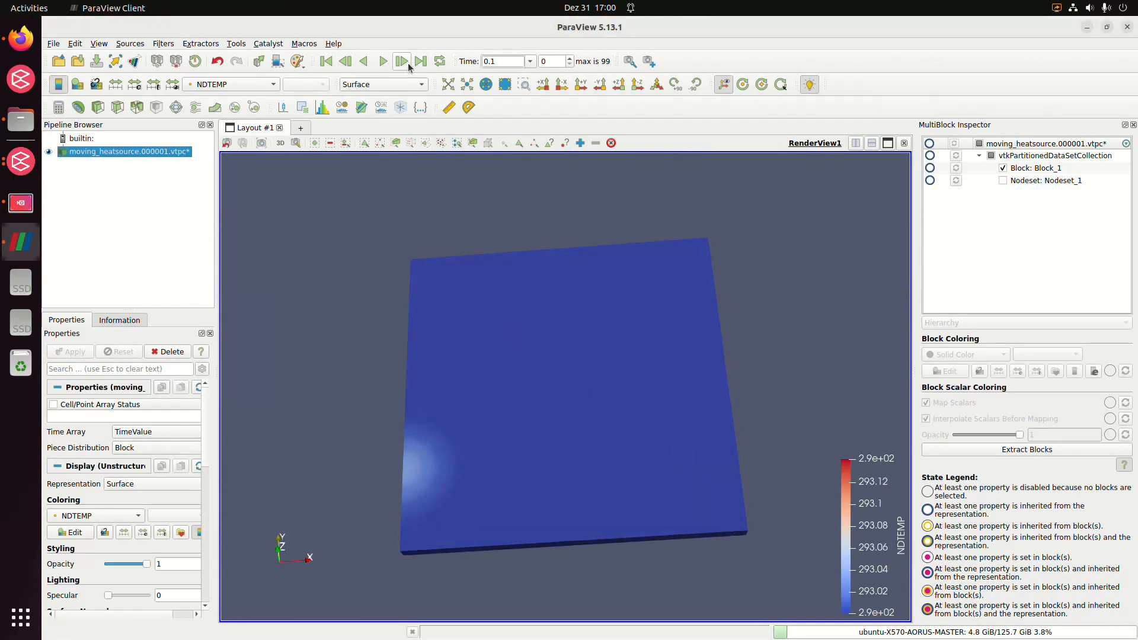
pyautogui.click(383, 61)
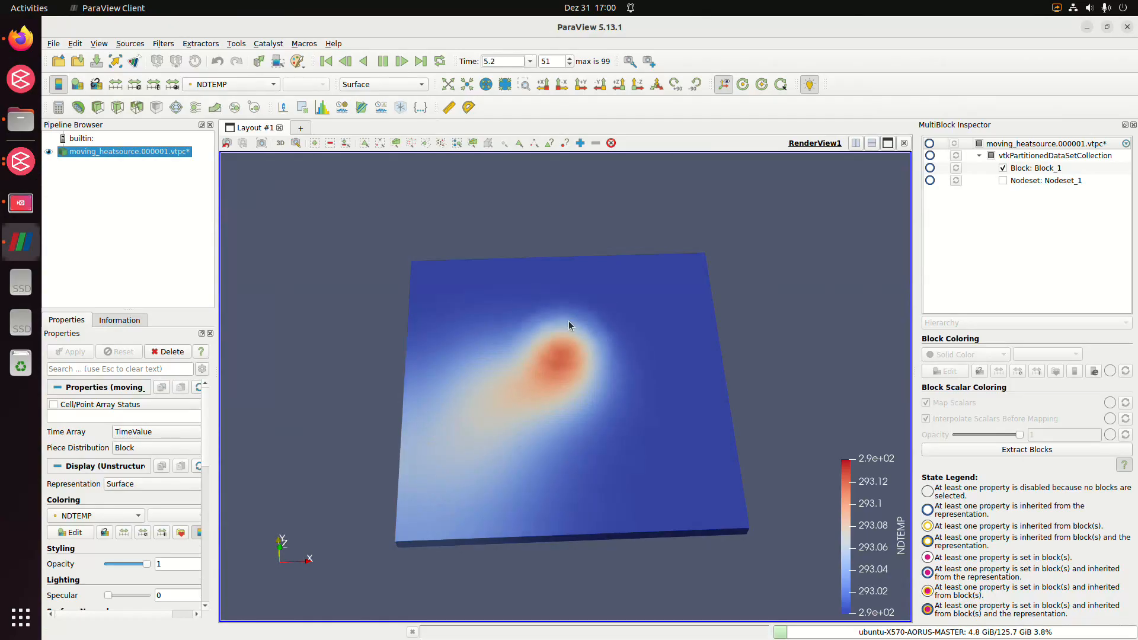
pyautogui.click(381, 67)
# Color the plate by FLUX magnitude and play the heat flux animation over the time steps
pyautogui.click(231, 84)
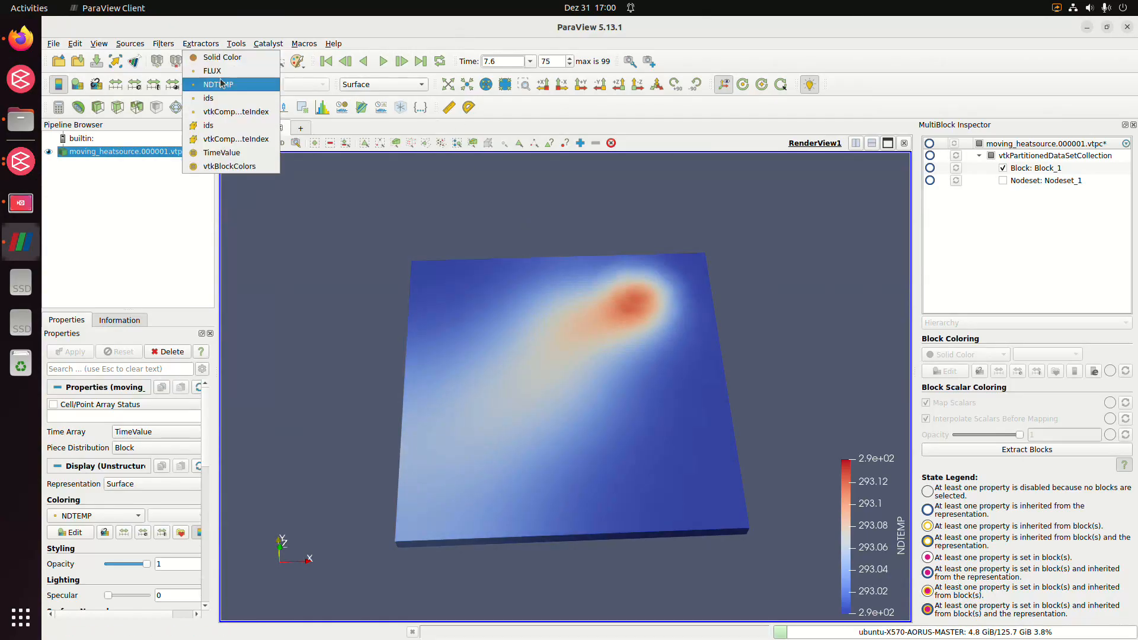
pyautogui.click(241, 73)
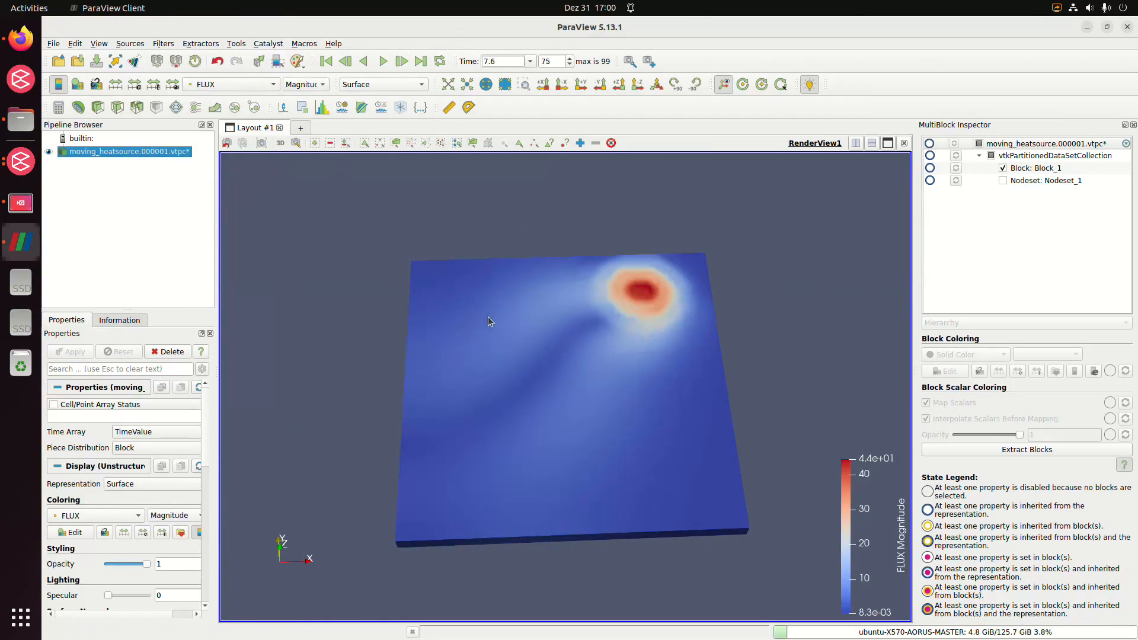
pyautogui.moveTo(490, 317); pyautogui.dragTo(687, 409)
pyautogui.moveTo(350, 468); pyautogui.dragTo(583, 390)
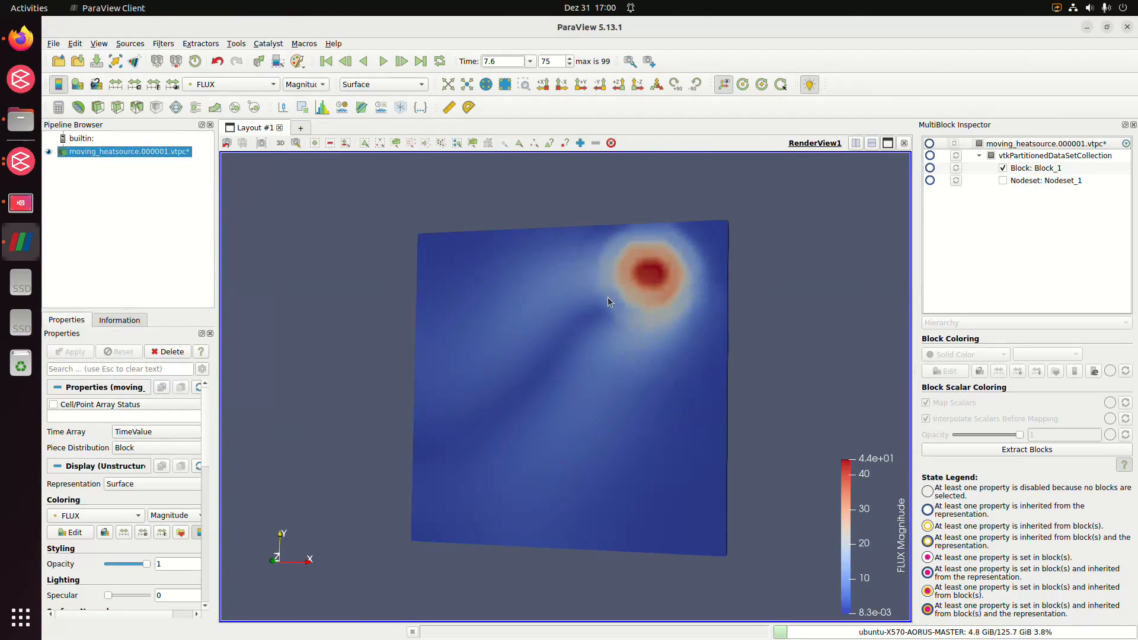
pyautogui.click(383, 61)
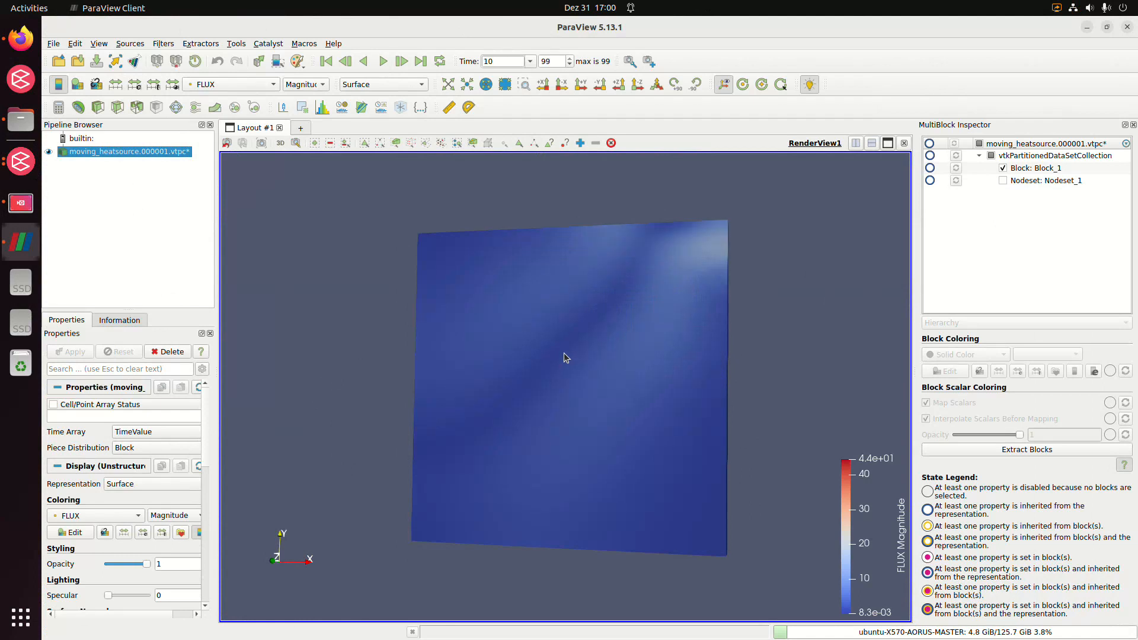
pyautogui.click(383, 61)
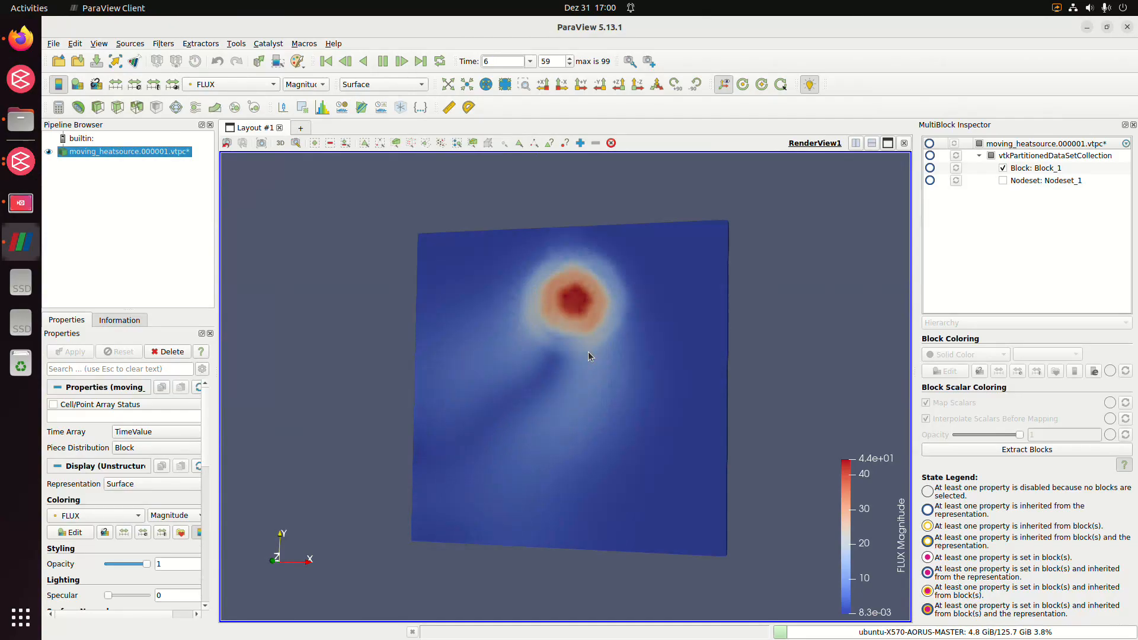
pyautogui.click(383, 61)
# Close ParaView, return to Cubit and enlarge the graphics view to examine the refined plate mesh
pyautogui.click(1127, 28)
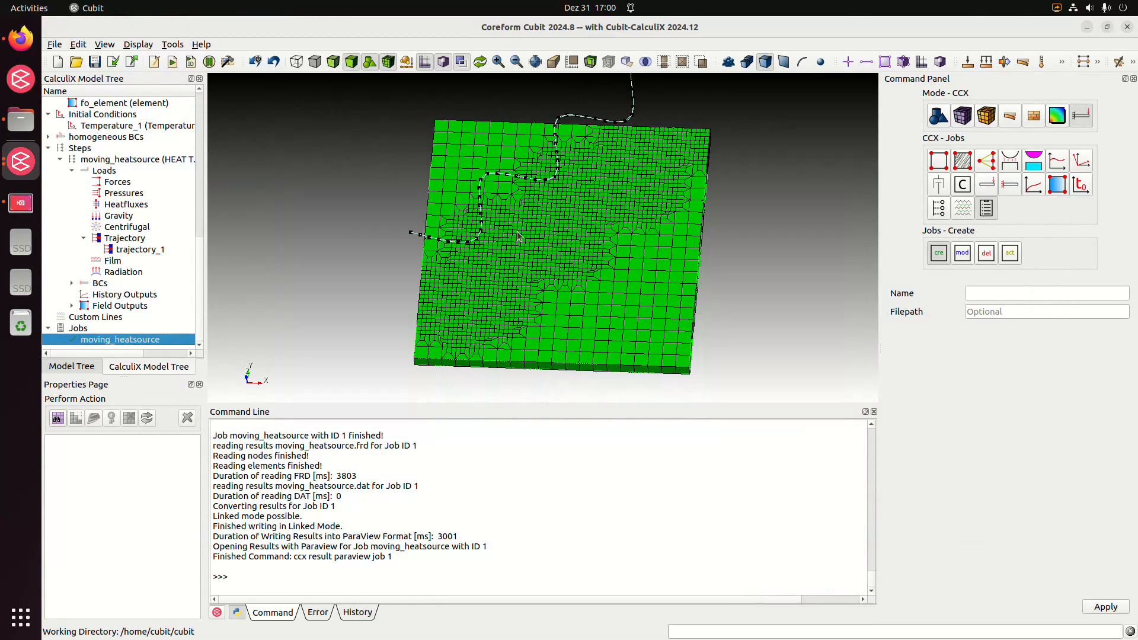
pyautogui.moveTo(563, 237); pyautogui.dragTo(531, 211, button='middle')
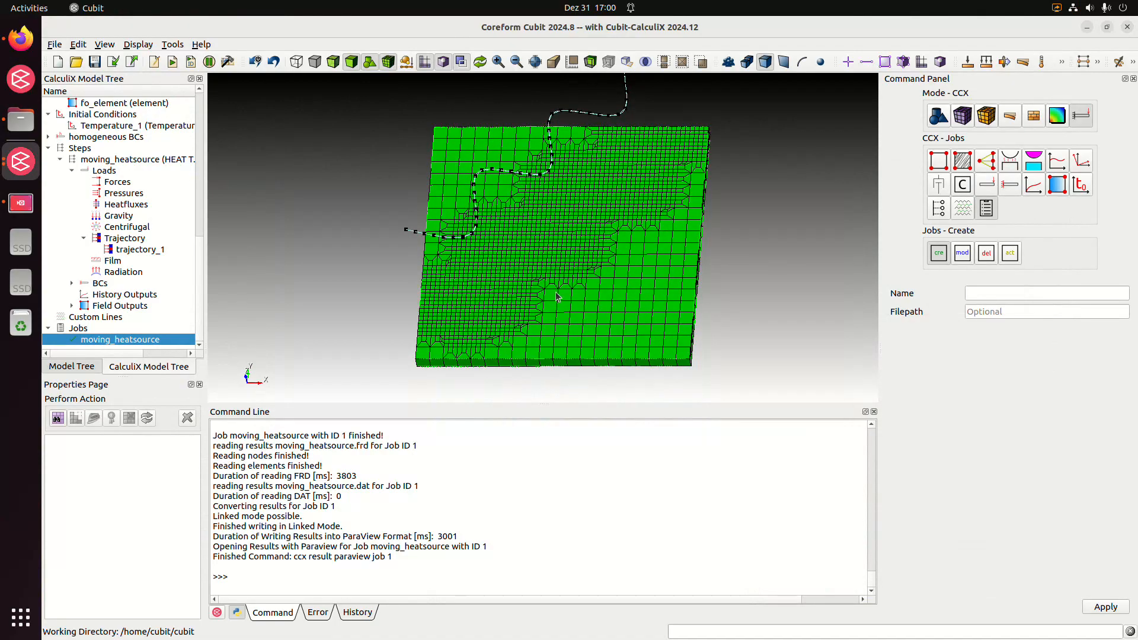
pyautogui.moveTo(534, 405); pyautogui.dragTo(543, 466)
pyautogui.moveTo(734, 350); pyautogui.dragTo(699, 356, button='middle')
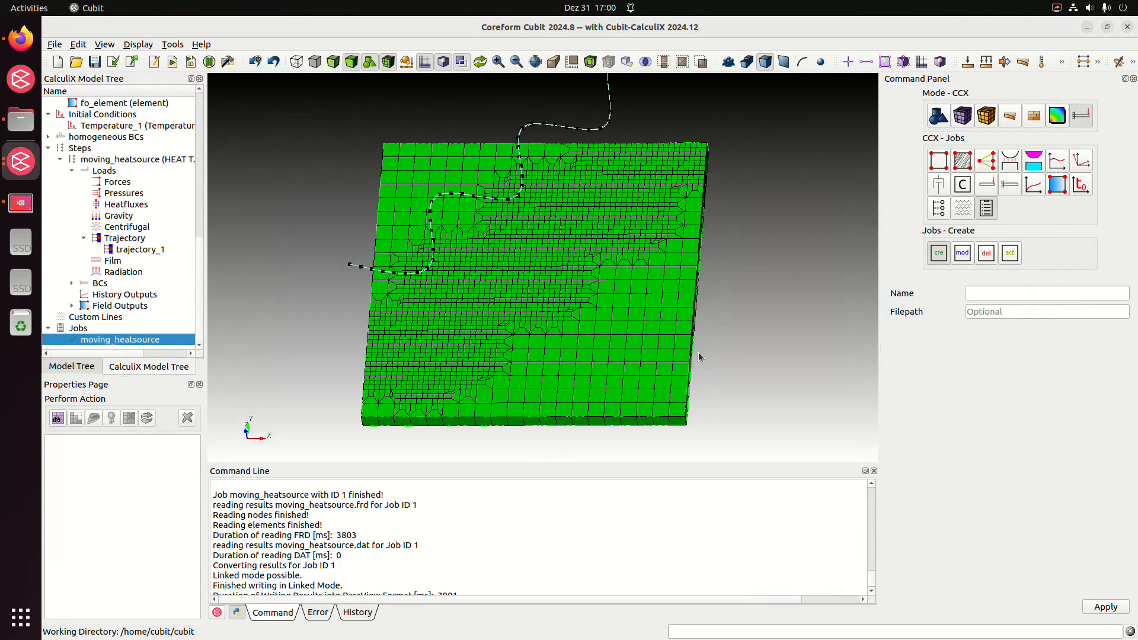